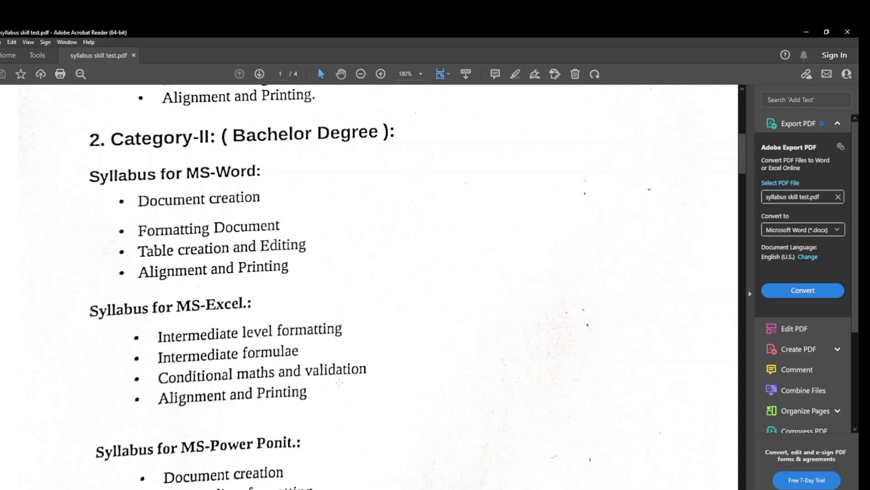
- Minimise the syllabus PDF and bring the data-validation Excel workbook to the front
{"action": "left_click", "coordinate": [807, 31]}
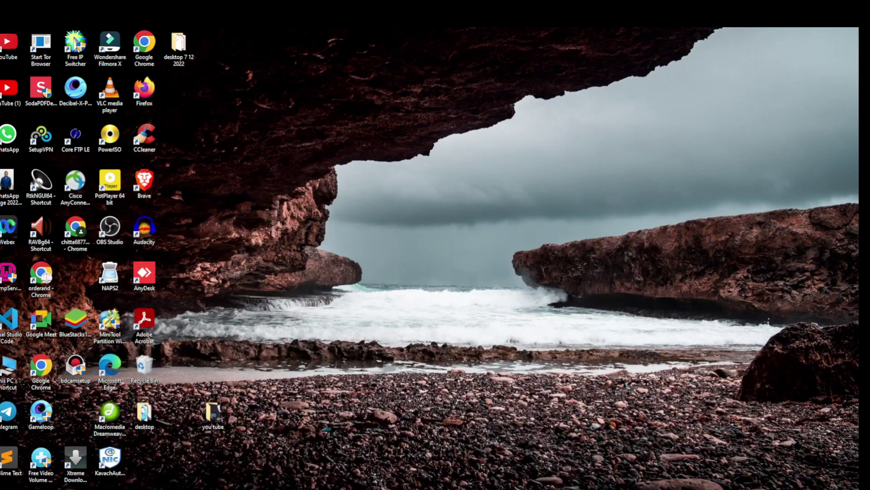
{"action": "left_click", "coordinate": [278, 487]}
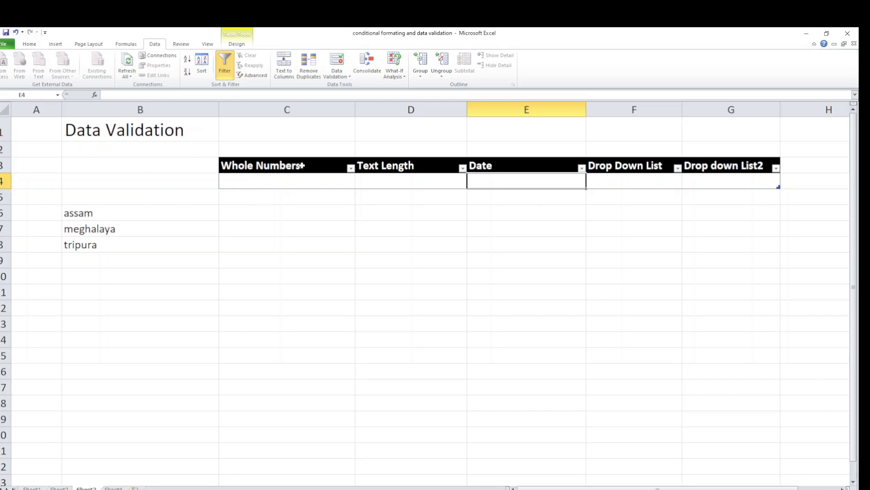
- Review the C3–G3 headers and C4's input message, then select all of column C
{"action": "left_click", "coordinate": [300, 166]}
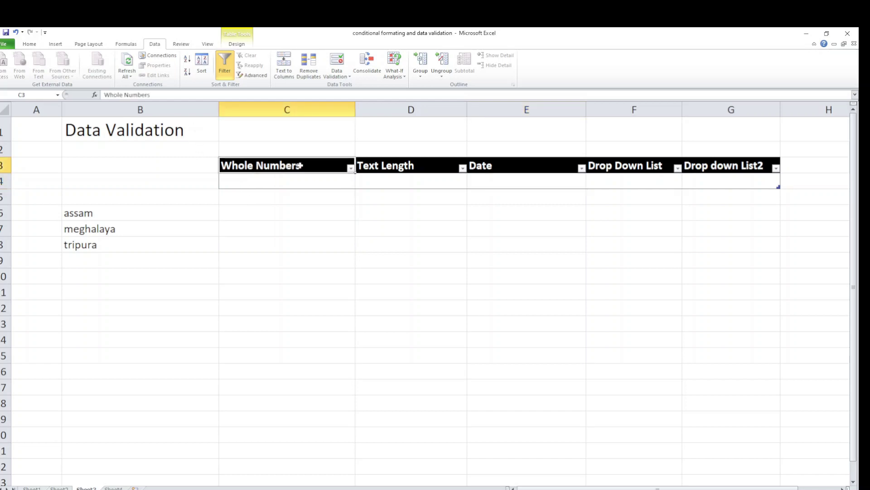
{"action": "left_click", "coordinate": [431, 168]}
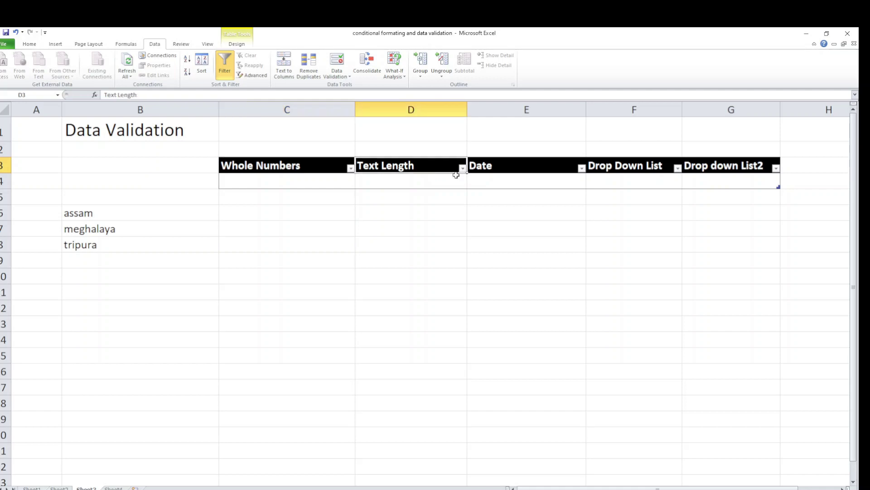
{"action": "left_click", "coordinate": [530, 165]}
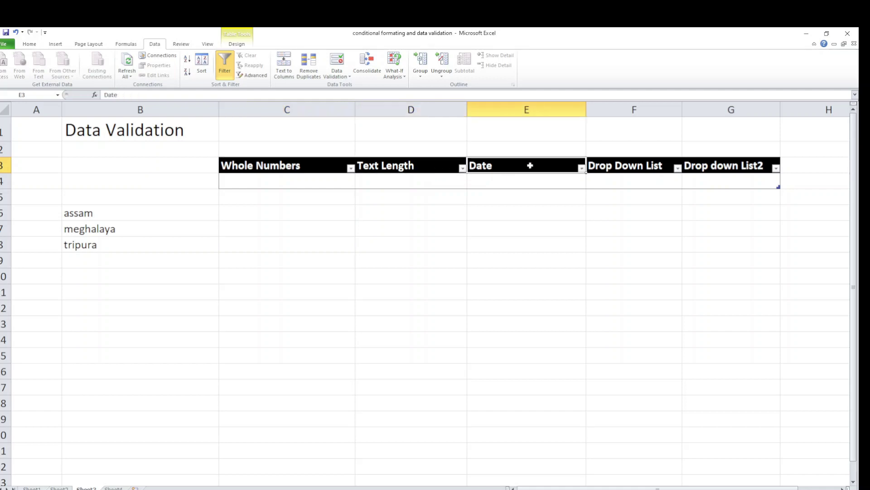
{"action": "left_click", "coordinate": [636, 165]}
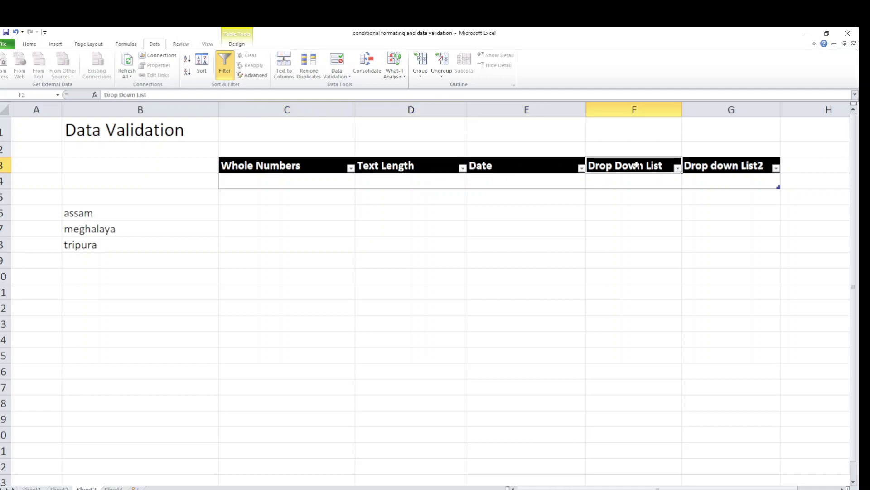
{"action": "left_click", "coordinate": [725, 167]}
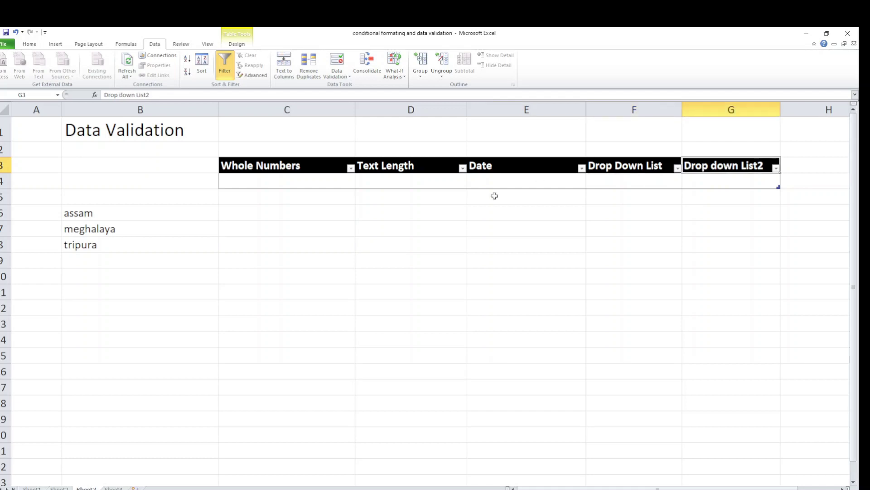
{"action": "left_click", "coordinate": [293, 180]}
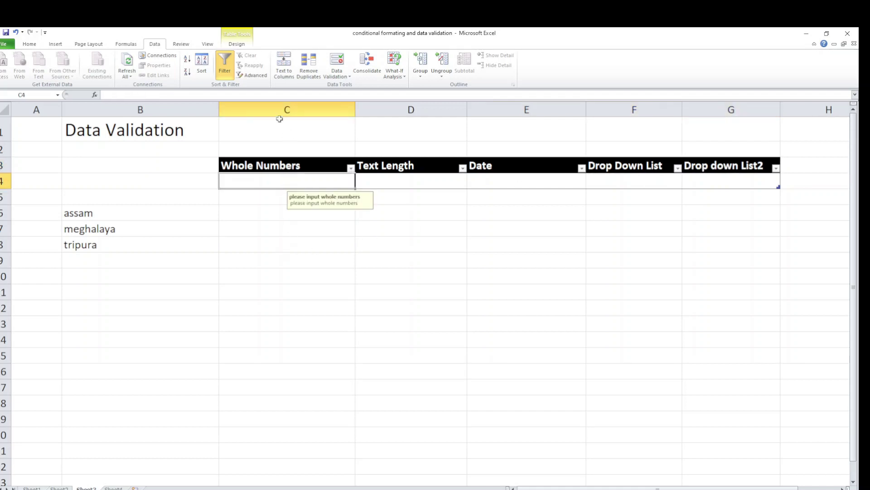
{"action": "left_click", "coordinate": [272, 105]}
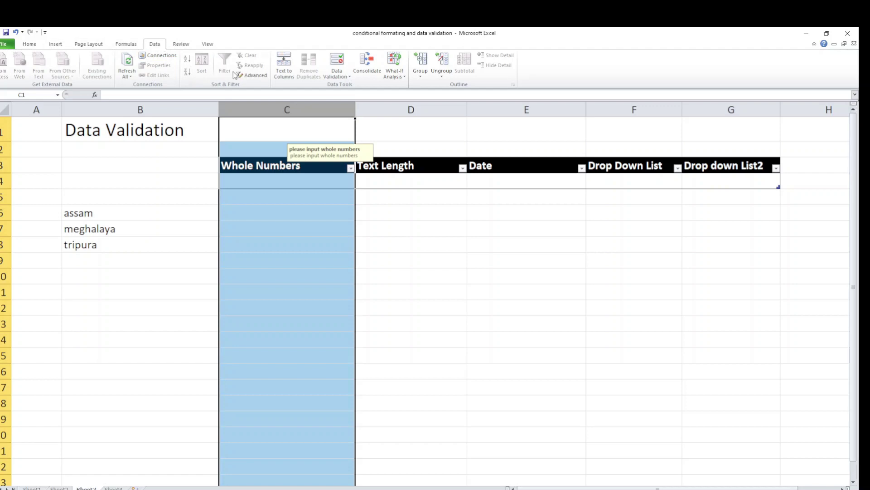
- Remove all existing validation from the whole of column C with Clear All
{"action": "left_click", "coordinate": [340, 77]}
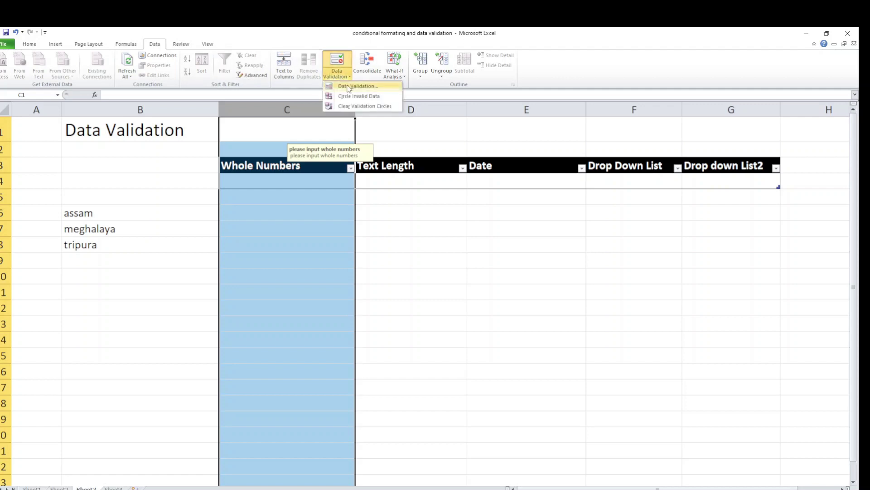
{"action": "left_click", "coordinate": [351, 87]}
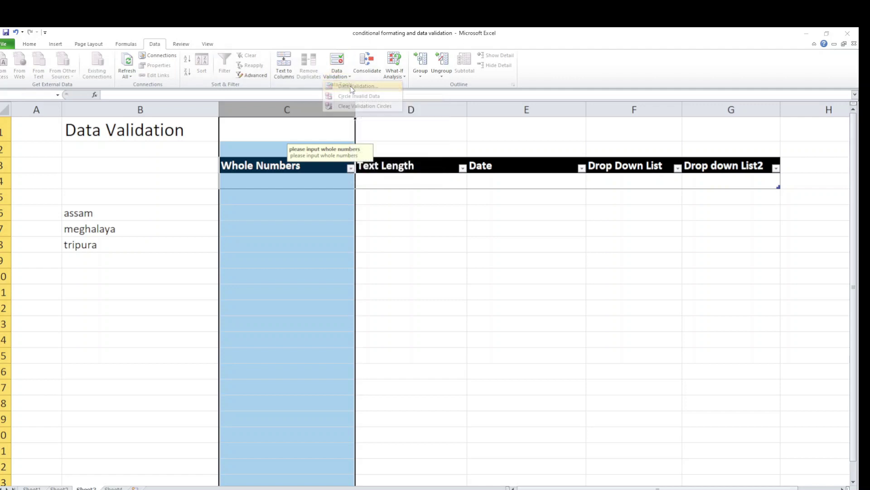
{"action": "left_click", "coordinate": [394, 293]}
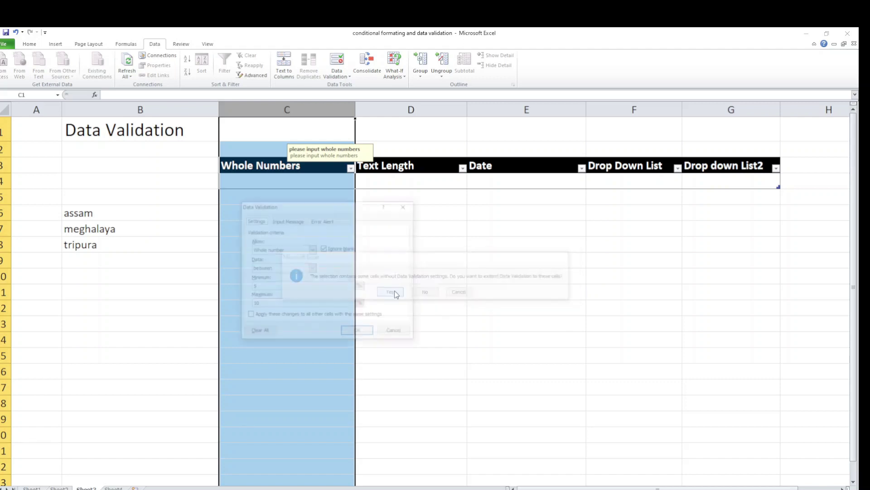
{"action": "left_click", "coordinate": [265, 333]}
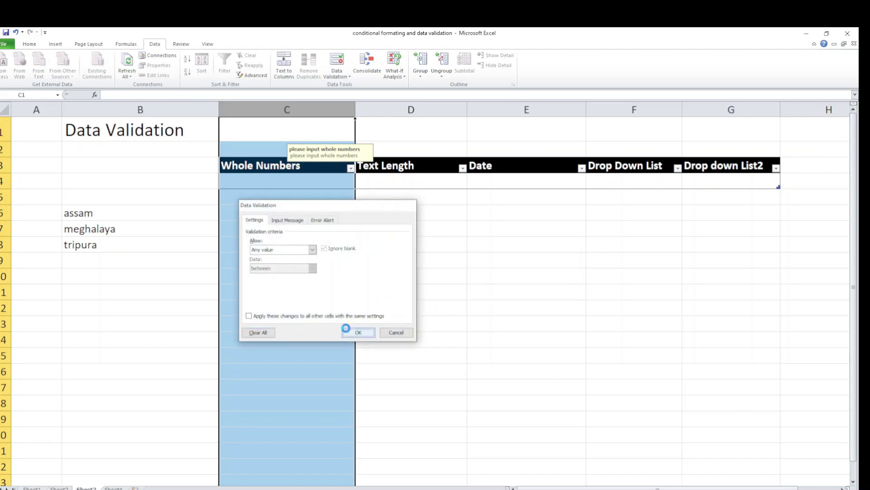
{"action": "left_click", "coordinate": [358, 333]}
- Set column C's validation to whole numbers between minimum 5 and maximum 10
{"action": "left_click", "coordinate": [327, 77]}
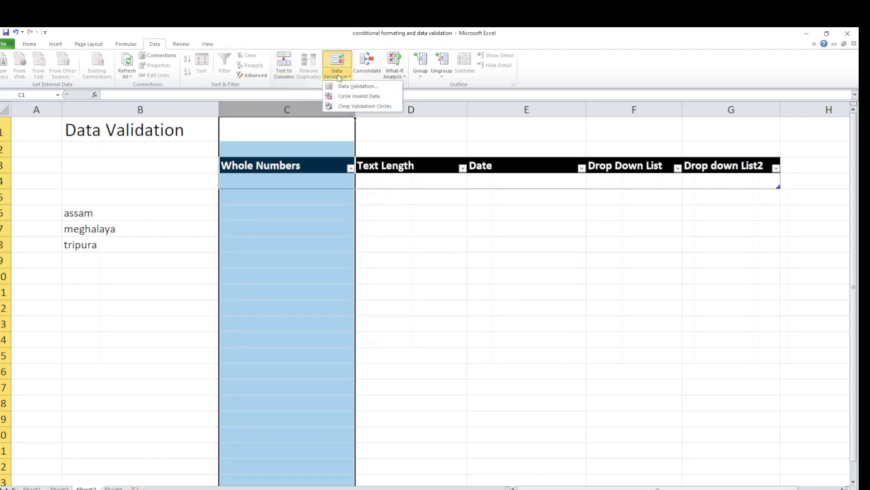
{"action": "left_click", "coordinate": [351, 87]}
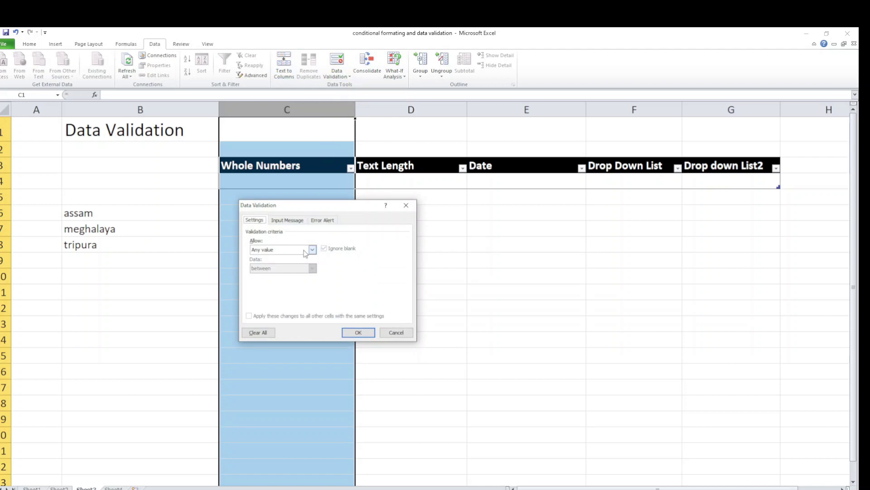
{"action": "left_click", "coordinate": [312, 249]}
{"action": "left_click", "coordinate": [300, 261]}
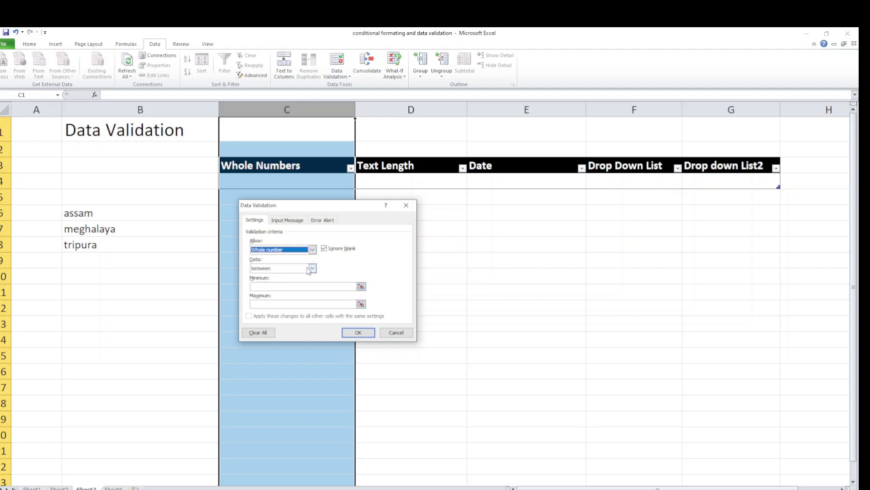
{"action": "left_click", "coordinate": [312, 268]}
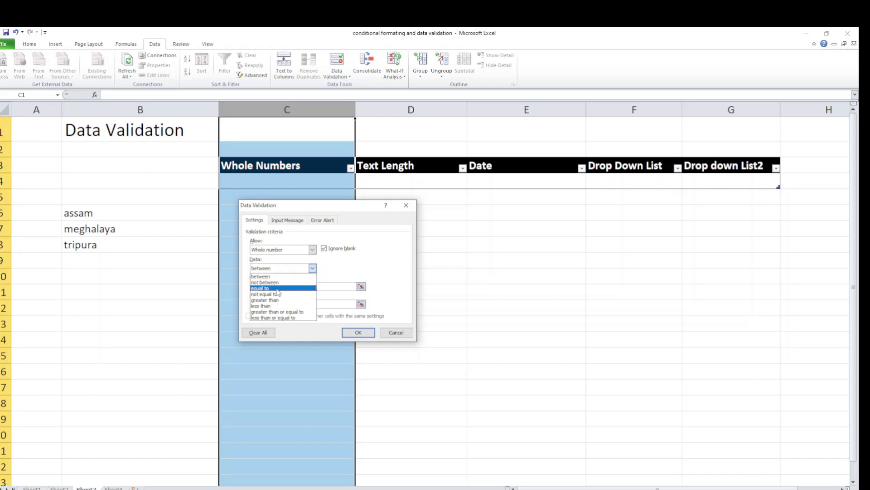
{"action": "left_click", "coordinate": [301, 276]}
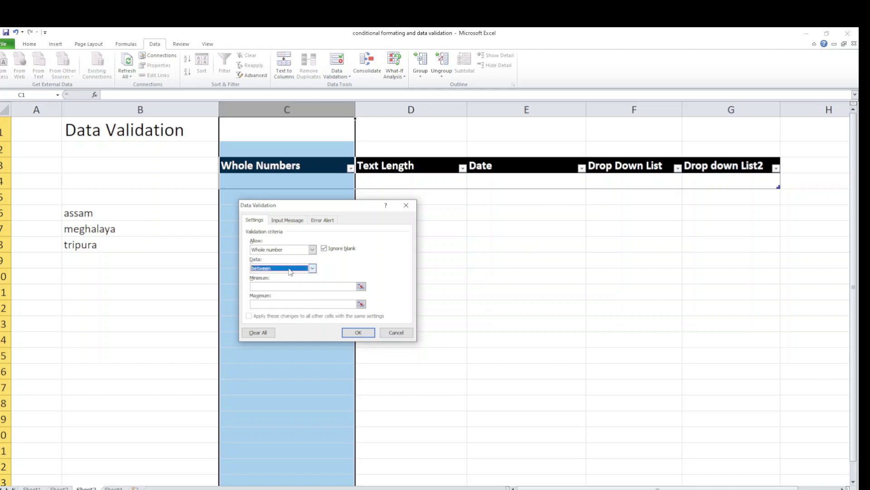
{"action": "left_click", "coordinate": [286, 285]}
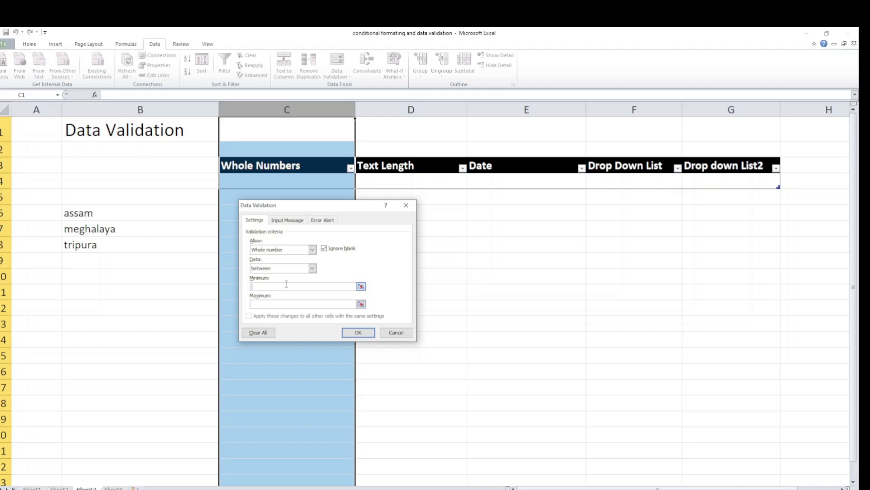
{"action": "type", "text": "5"}
{"action": "left_click", "coordinate": [279, 303]}
{"action": "type", "text": "1"}
{"action": "type", "text": "0"}
- Review the Input Message and Error Alert tabs, then apply the 5–10 whole-number rule
{"action": "left_click", "coordinate": [290, 220]}
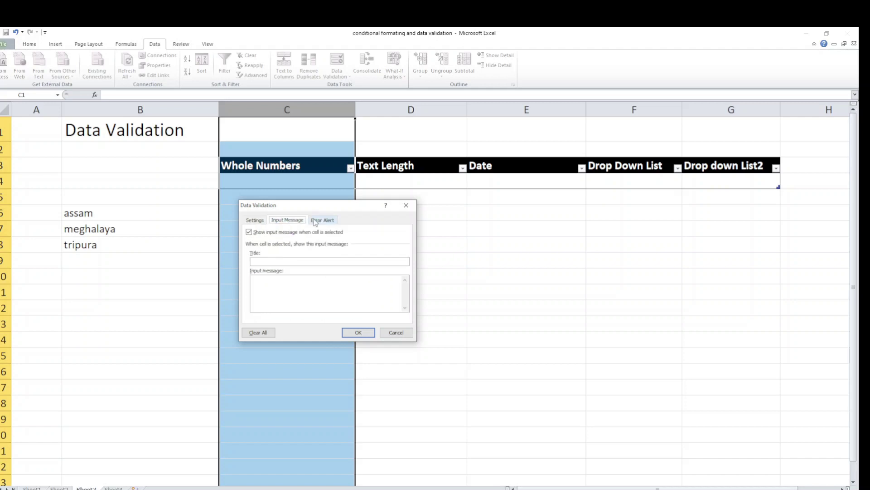
{"action": "left_click", "coordinate": [331, 220]}
{"action": "left_click", "coordinate": [299, 220]}
{"action": "left_click", "coordinate": [256, 220]}
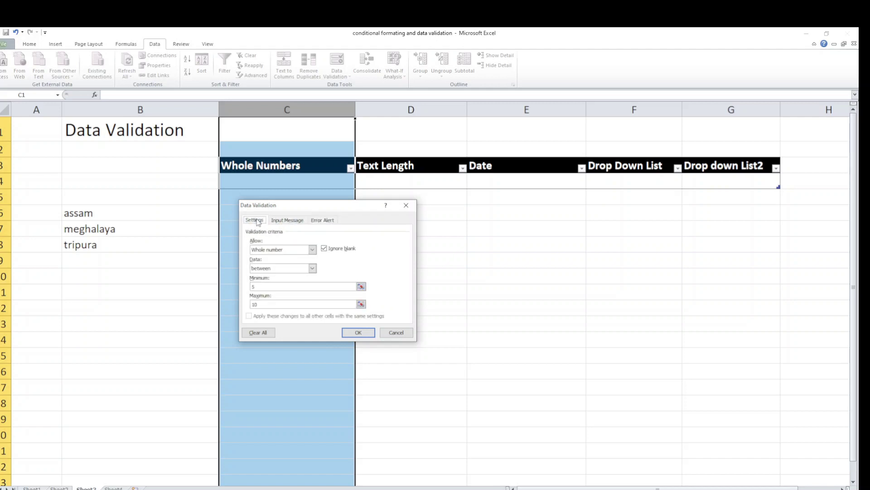
{"action": "left_click", "coordinate": [359, 332]}
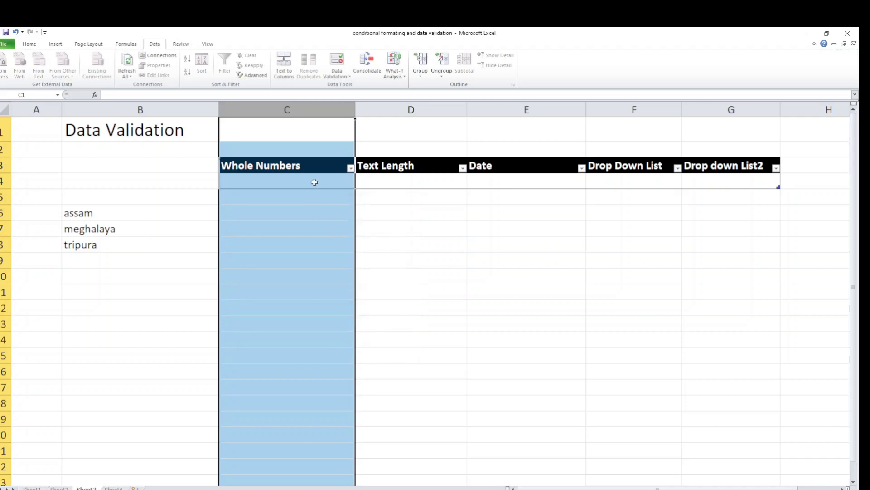
- Enter the valid values 5 in C4 and 10 in C5
{"action": "left_click", "coordinate": [315, 182]}
{"action": "double_click", "coordinate": [315, 182]}
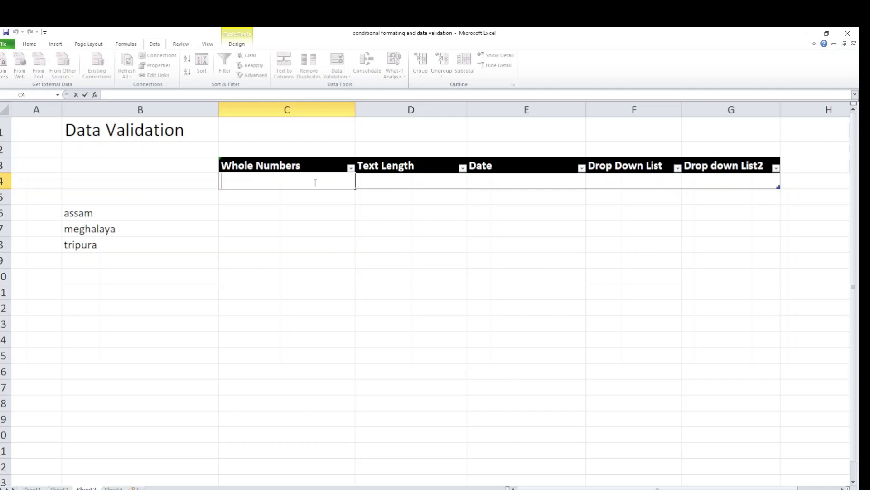
{"action": "type", "text": "5"}
{"action": "key", "text": "Return"}
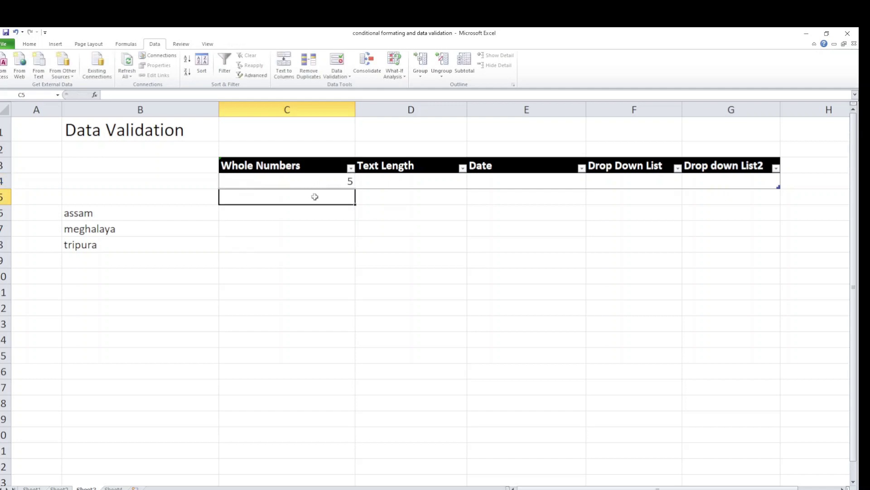
{"action": "double_click", "coordinate": [315, 197]}
{"action": "type", "text": "10"}
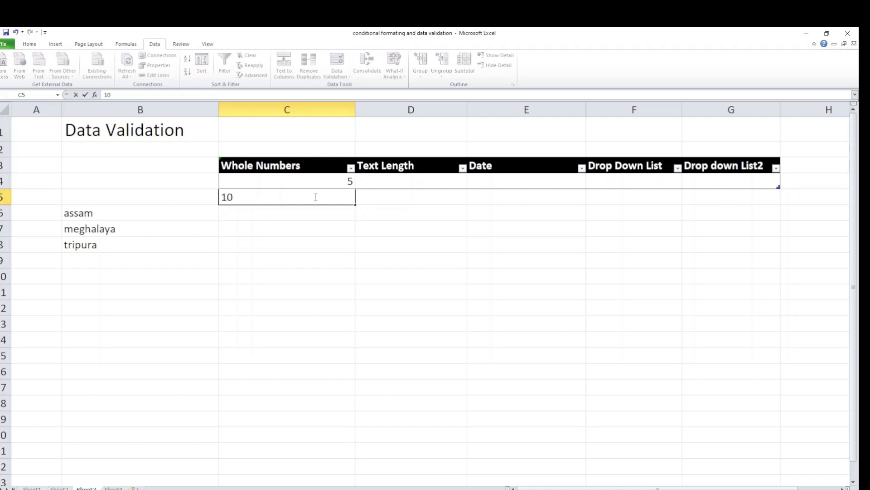
{"action": "key", "text": "Return"}
- Try the out-of-range values 3 and then 15 in C6, cancelling each rejection
{"action": "double_click", "coordinate": [312, 213]}
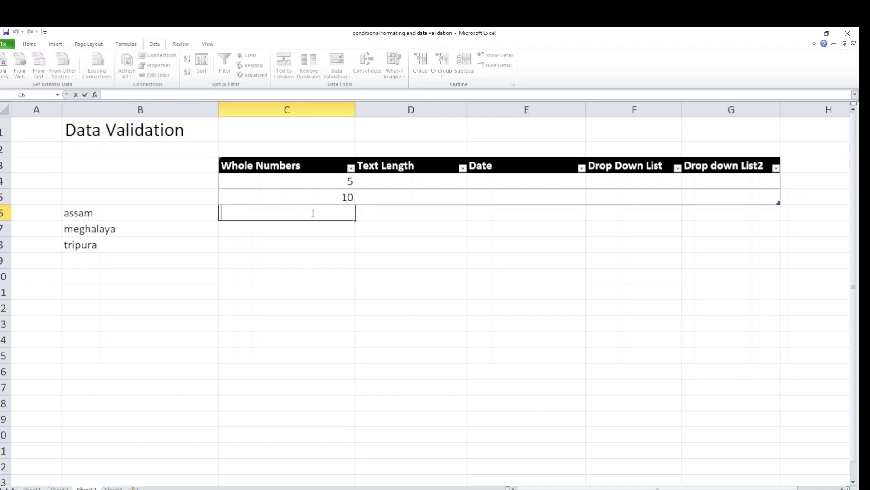
{"action": "type", "text": "3"}
{"action": "key", "text": "Return"}
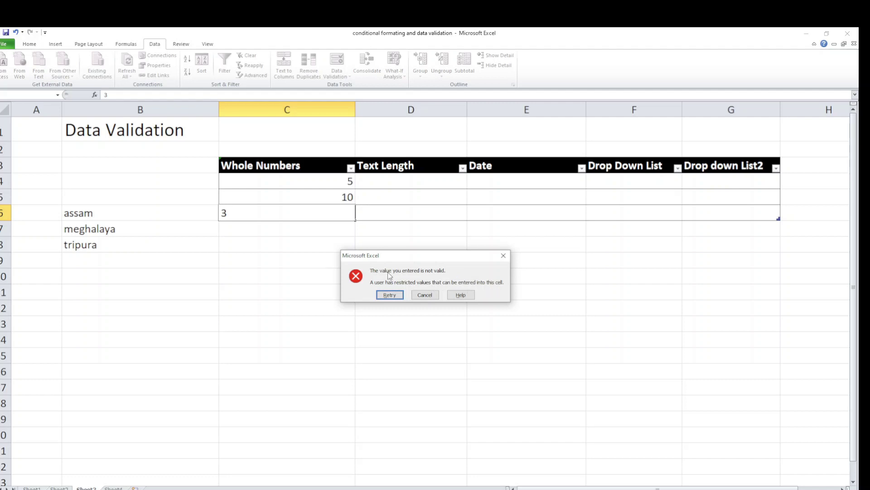
{"action": "left_click", "coordinate": [503, 255]}
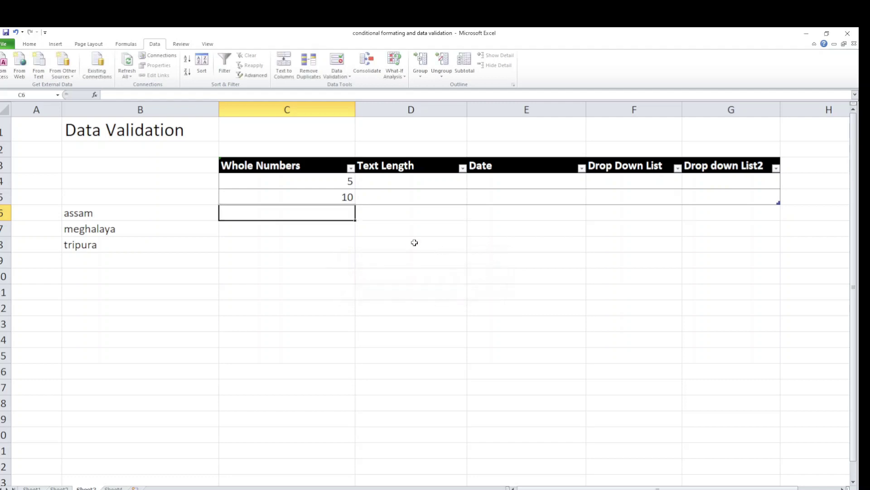
{"action": "double_click", "coordinate": [342, 213]}
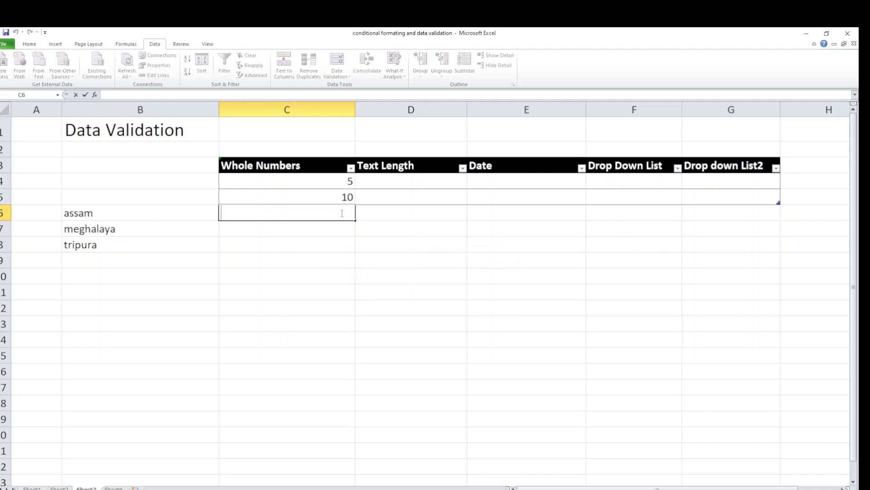
{"action": "type", "text": "15"}
{"action": "key", "text": "Return"}
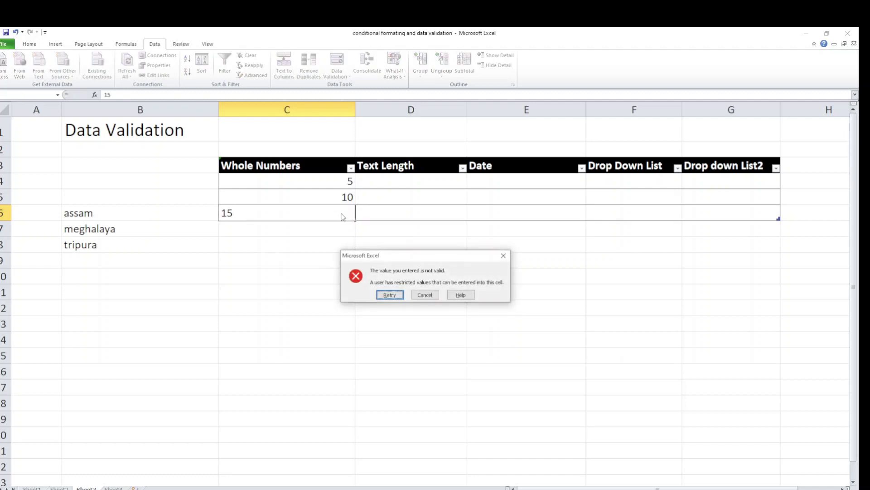
{"action": "left_click", "coordinate": [503, 256]}
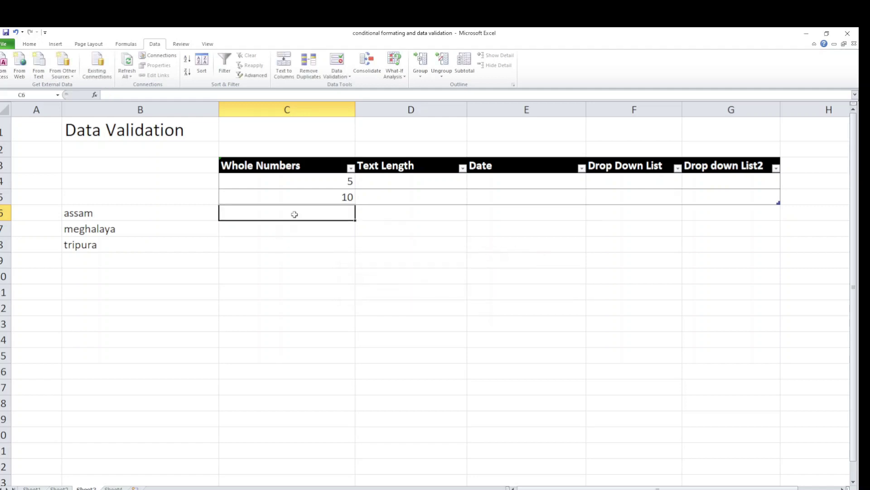
{"action": "left_click", "coordinate": [289, 110]}
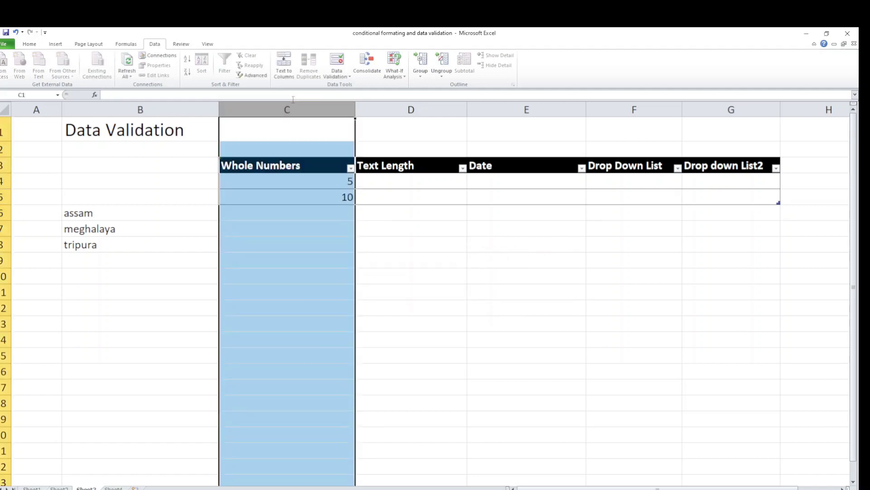
- Give column C's rule an 'Error !' alert reading 'Please enter values between 5-10'
{"action": "left_click", "coordinate": [340, 74]}
{"action": "left_click", "coordinate": [347, 86]}
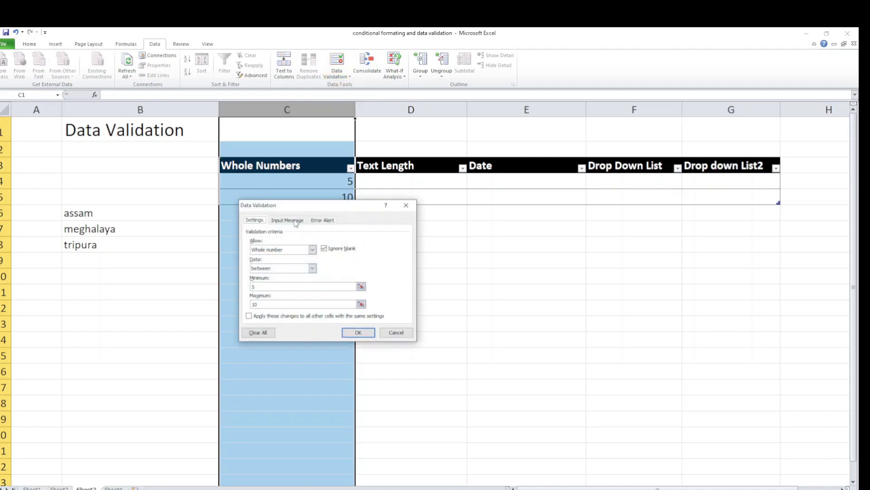
{"action": "left_click", "coordinate": [323, 220]}
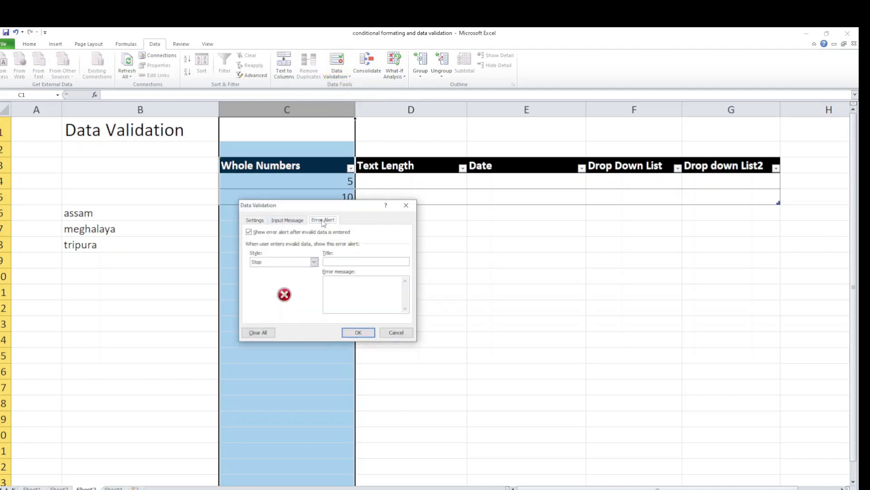
{"action": "left_click", "coordinate": [349, 261]}
{"action": "type", "text": "Error !"}
{"action": "left_click", "coordinate": [345, 281]}
{"action": "type", "text": "Ple"}
{"action": "type", "text": "ase enter "}
{"action": "type", "text": "va"}
{"action": "type", "text": "lu"}
{"action": "type", "text": "es between"}
{"action": "type", "text": " 5-1"}
{"action": "type", "text": "0"}
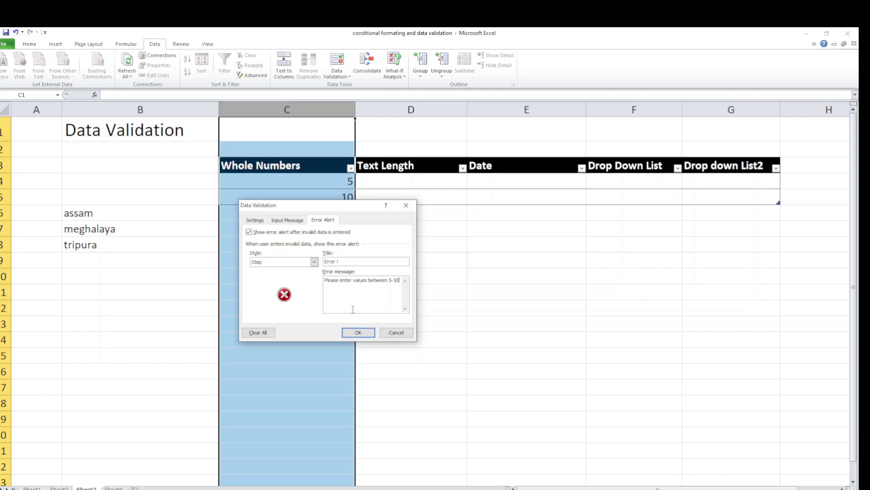
{"action": "left_click", "coordinate": [358, 333]}
- Enter 15 in C6 and cancel the custom error alert that appears
{"action": "left_click", "coordinate": [338, 212]}
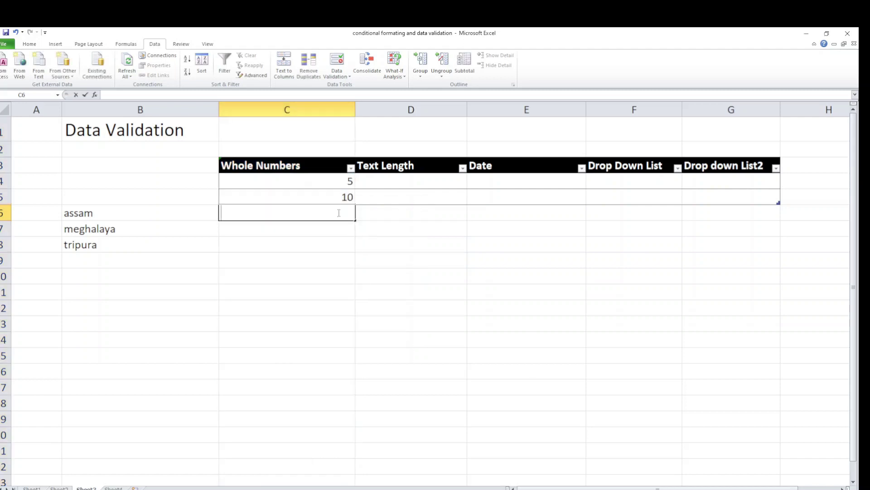
{"action": "type", "text": "15"}
{"action": "key", "text": "Tab"}
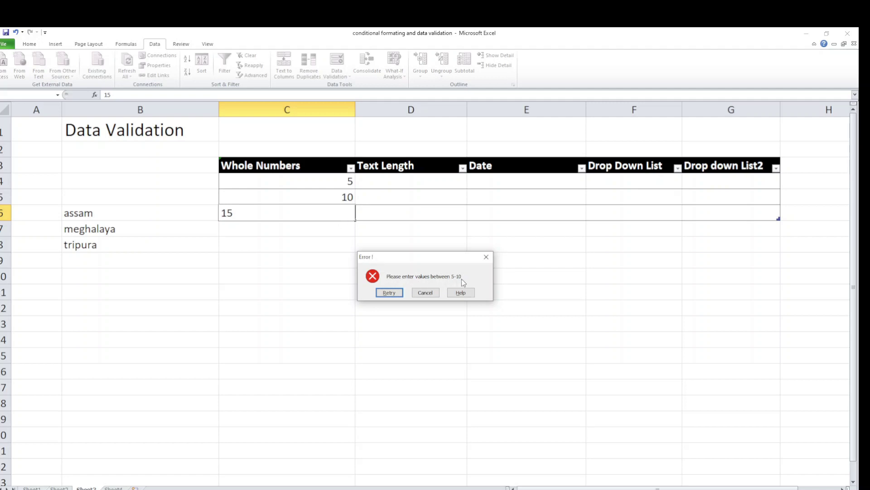
{"action": "left_click", "coordinate": [486, 256]}
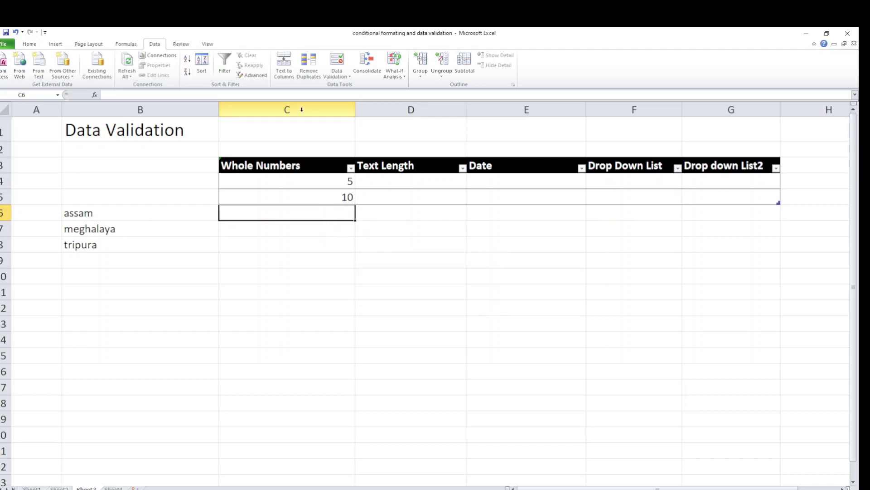
- Add an input message titled 'Please give input' reading 'please enter numbers between 5 -10' to C5
{"action": "left_click", "coordinate": [303, 198]}
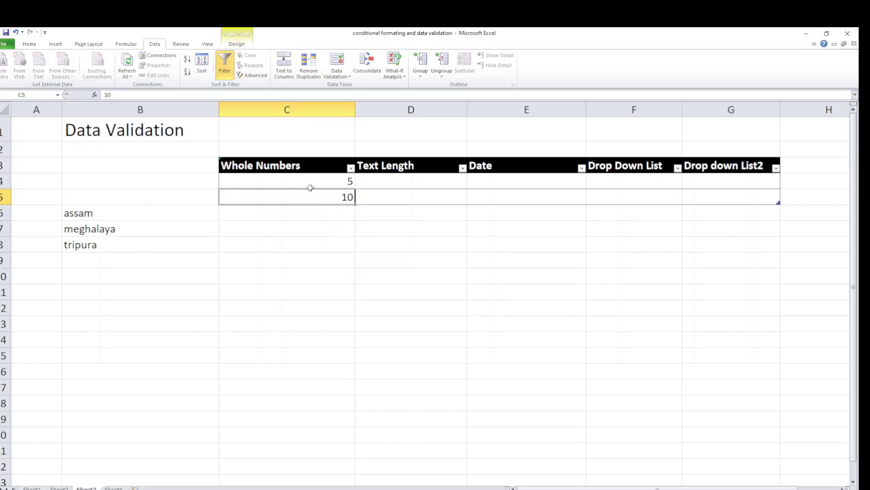
{"action": "left_click", "coordinate": [346, 74]}
{"action": "left_click", "coordinate": [355, 86]}
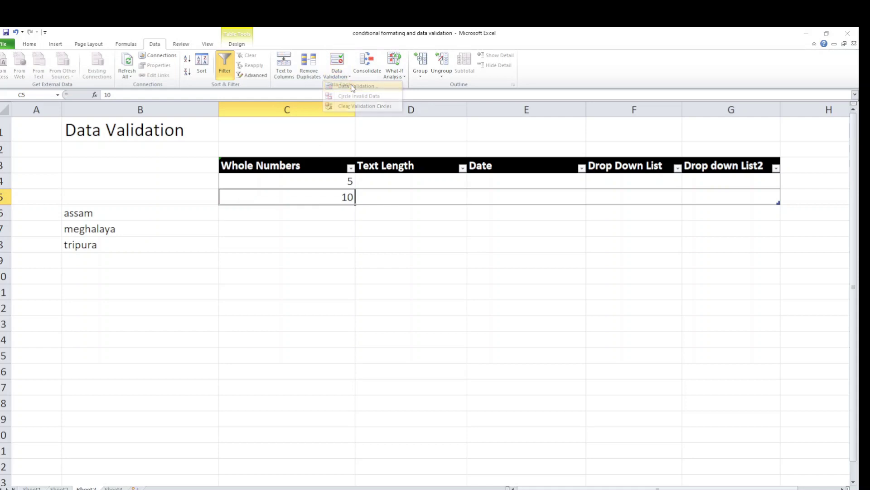
{"action": "left_click", "coordinate": [297, 220]}
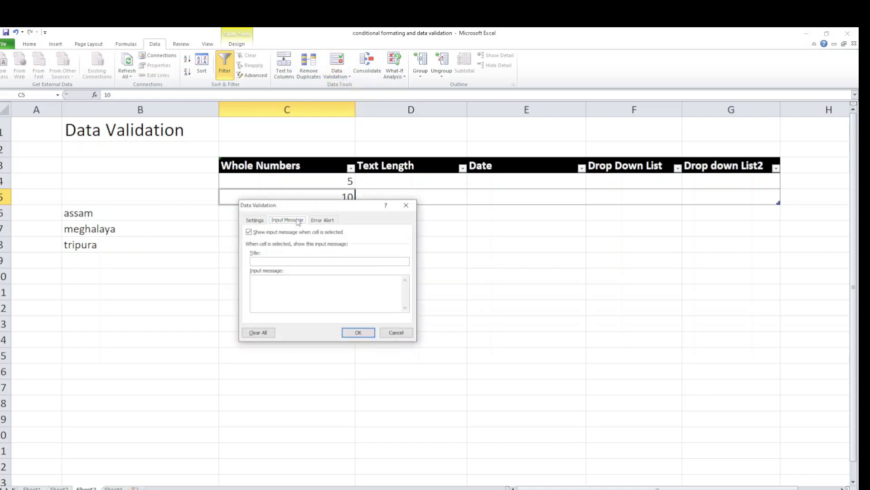
{"action": "left_click", "coordinate": [279, 261]}
{"action": "type", "text": "le"}
{"action": "type", "text": "ase give input"}
{"action": "left_click", "coordinate": [276, 286]}
{"action": "type", "text": "please enter numbers between 5 -10"}
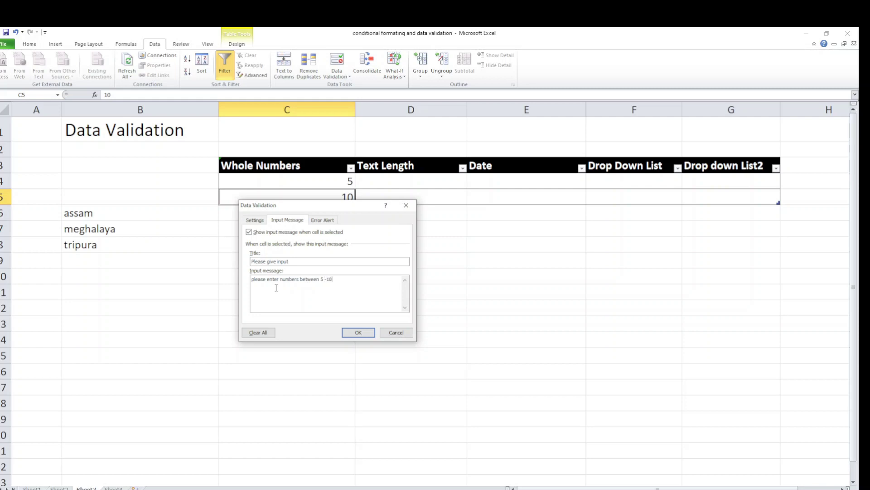
{"action": "left_click", "coordinate": [350, 333]}
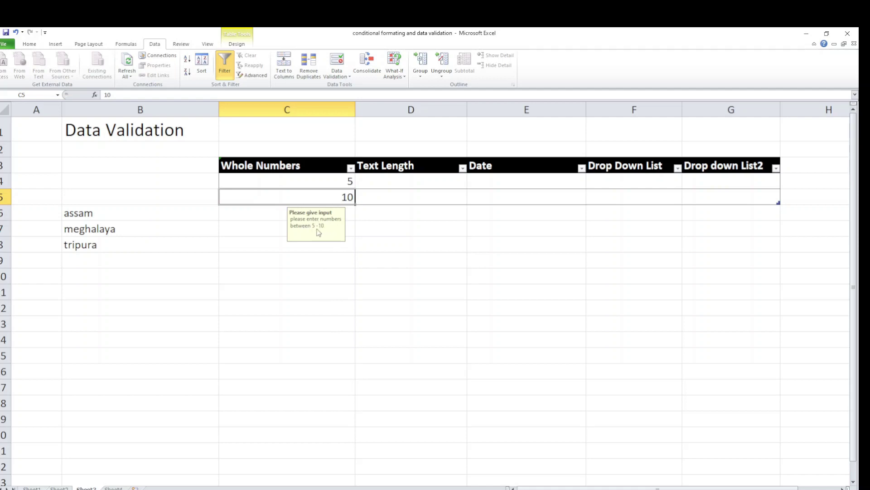
- Select other cells, then reselect C5 to confirm its input message appears
{"action": "left_click", "coordinate": [321, 177]}
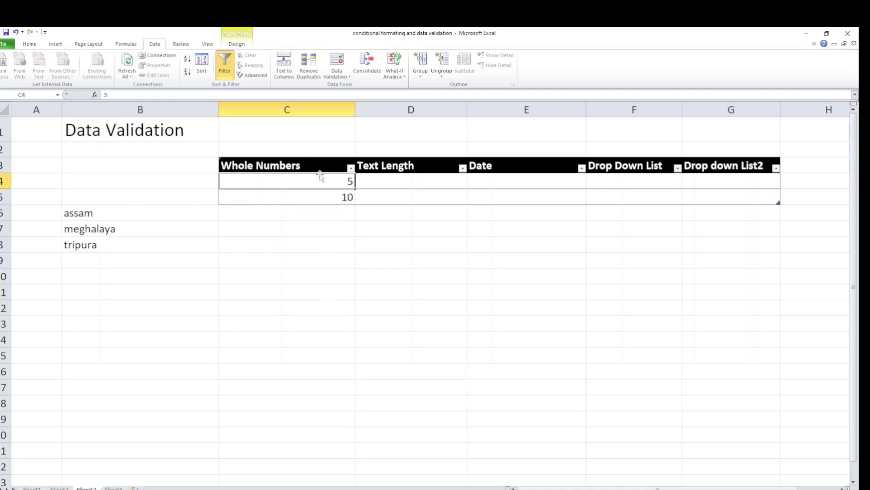
{"action": "left_click", "coordinate": [320, 215]}
{"action": "left_click", "coordinate": [325, 229]}
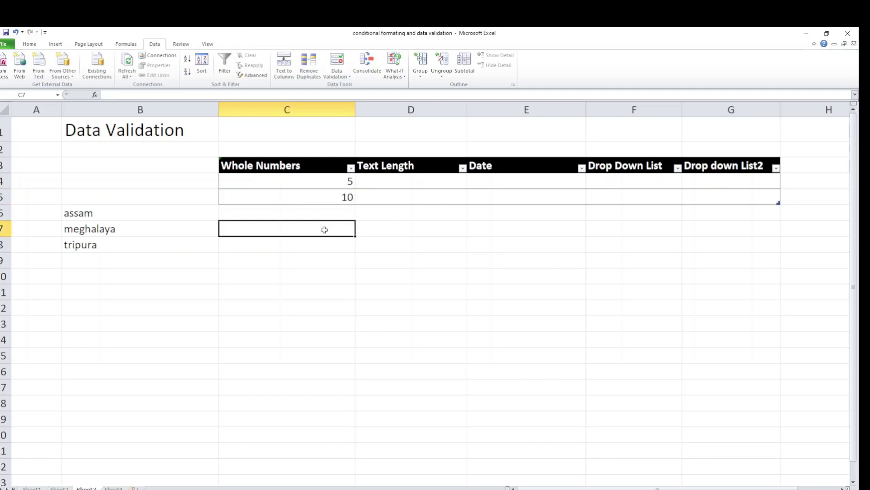
{"action": "left_click", "coordinate": [332, 183]}
{"action": "left_click", "coordinate": [347, 201]}
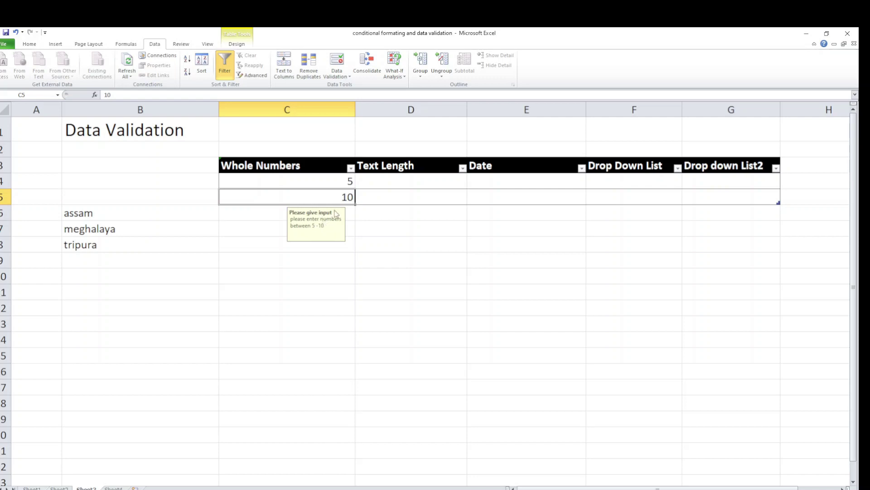
{"action": "left_click", "coordinate": [391, 108]}
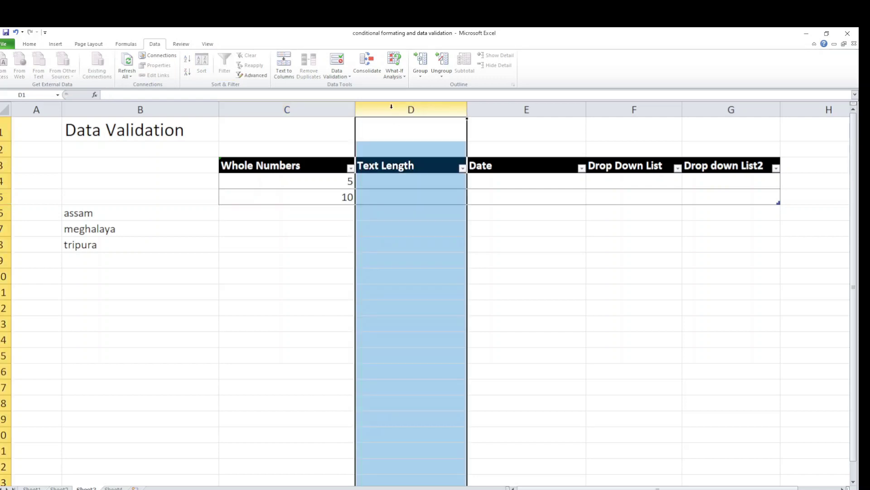
- Restrict column D to text lengths between 1 and 5 characters
{"action": "left_click", "coordinate": [337, 74]}
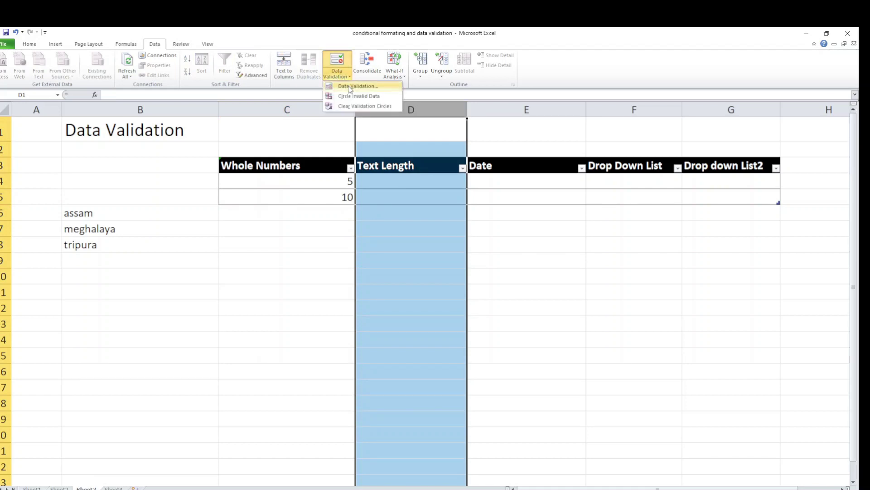
{"action": "left_click", "coordinate": [349, 87]}
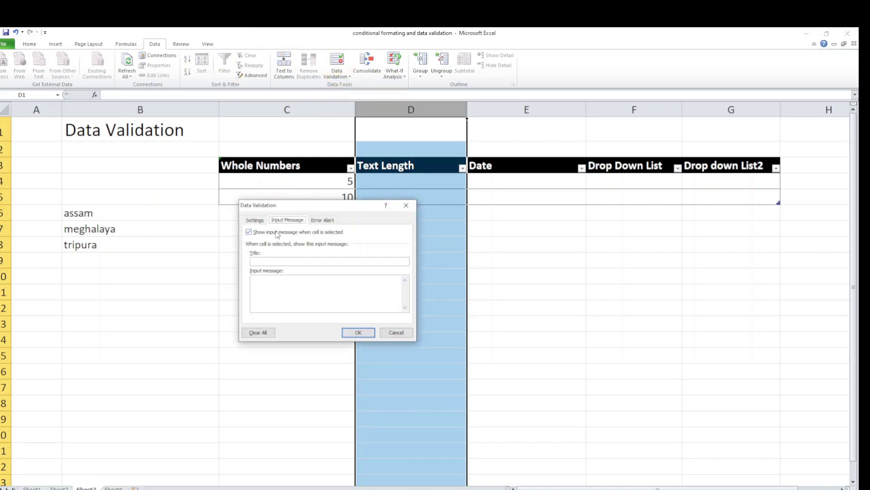
{"action": "left_click", "coordinate": [262, 220]}
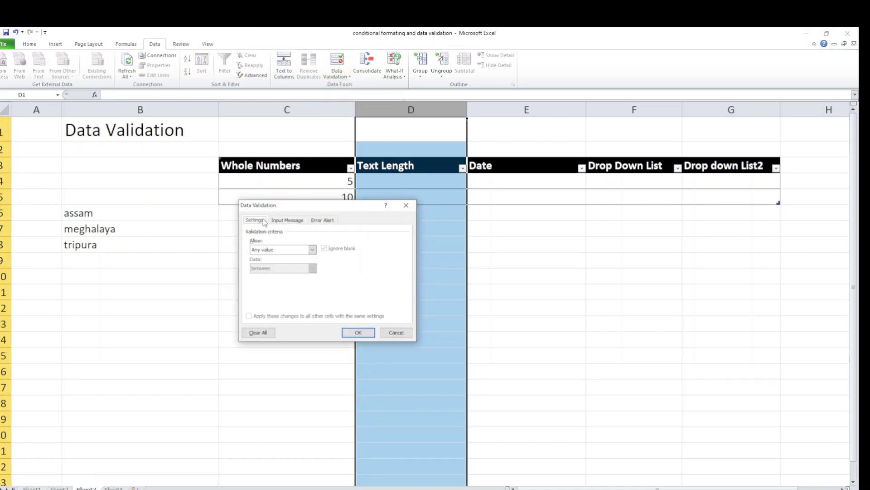
{"action": "left_click", "coordinate": [313, 249]}
{"action": "left_click", "coordinate": [289, 293]}
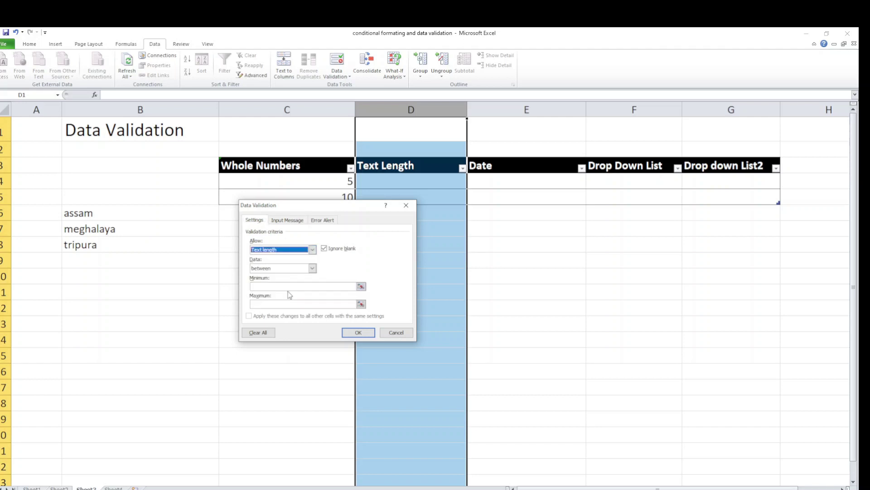
{"action": "left_click", "coordinate": [295, 286]}
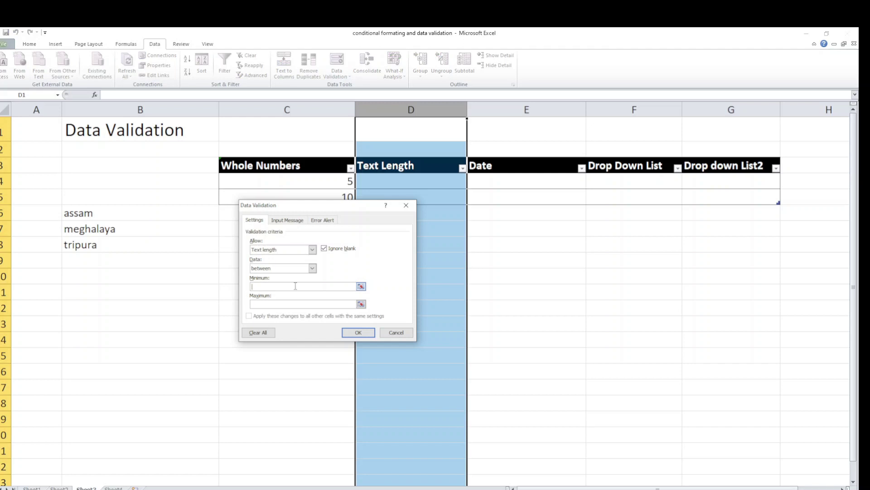
{"action": "type", "text": "1"}
{"action": "type", "text": "5"}
{"action": "left_click", "coordinate": [358, 333]}
- Enter a four-letter word in D4, then cancel the rejected longer name in D5
{"action": "double_click", "coordinate": [437, 181]}
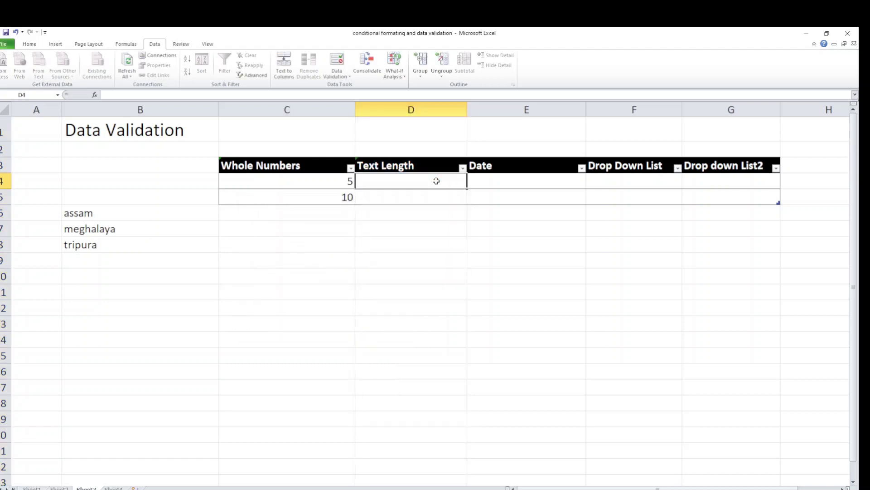
{"action": "type", "text": "nik"}
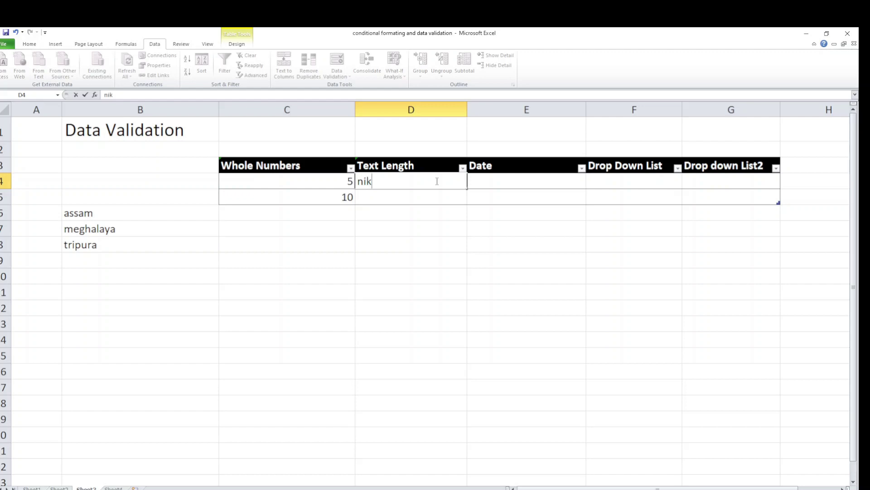
{"action": "type", "text": "u"}
{"action": "key", "text": "Return"}
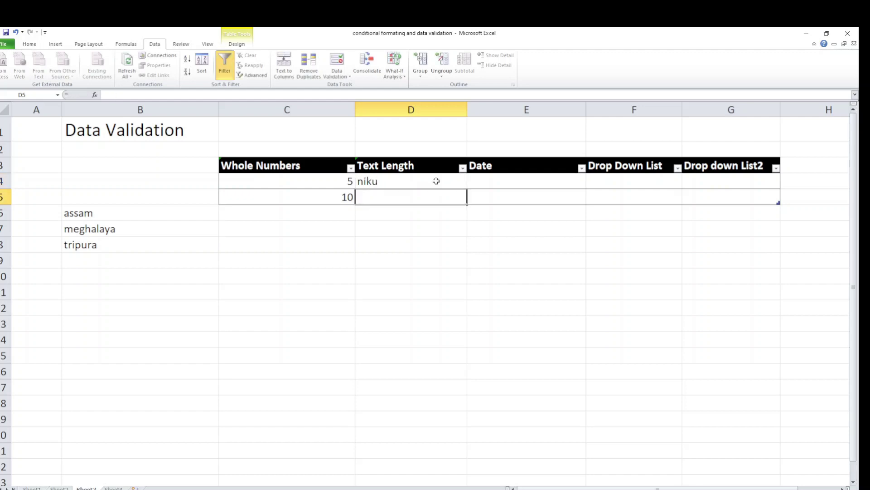
{"action": "type", "text": "nikun"}
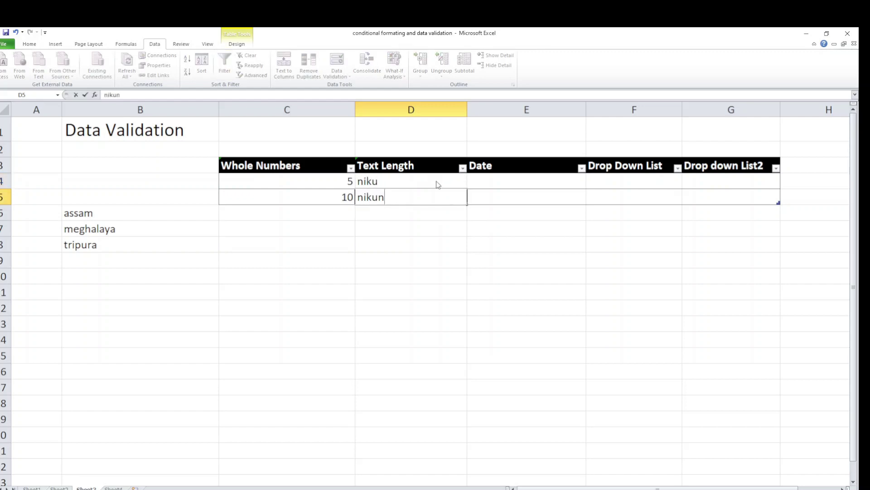
{"action": "type", "text": " kalita"}
{"action": "key", "text": "Return"}
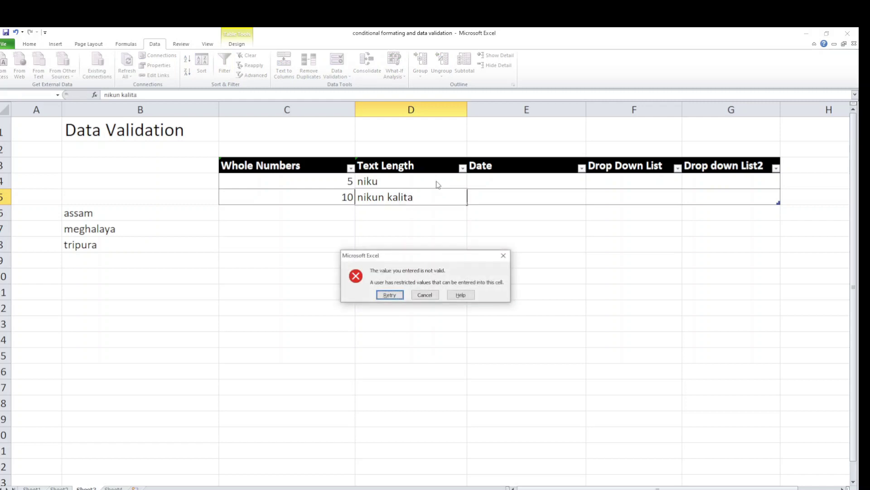
{"action": "left_click", "coordinate": [503, 255]}
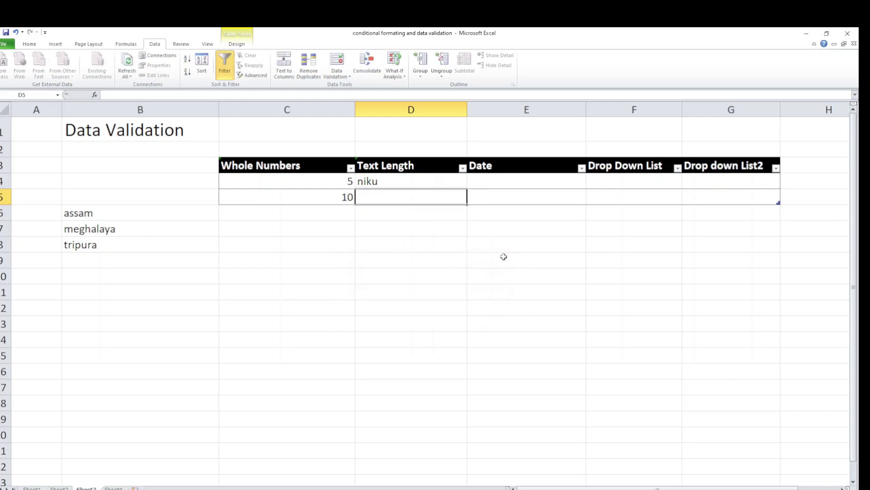
- Restrict column E to dates between a set start and end date
{"action": "left_click", "coordinate": [514, 110]}
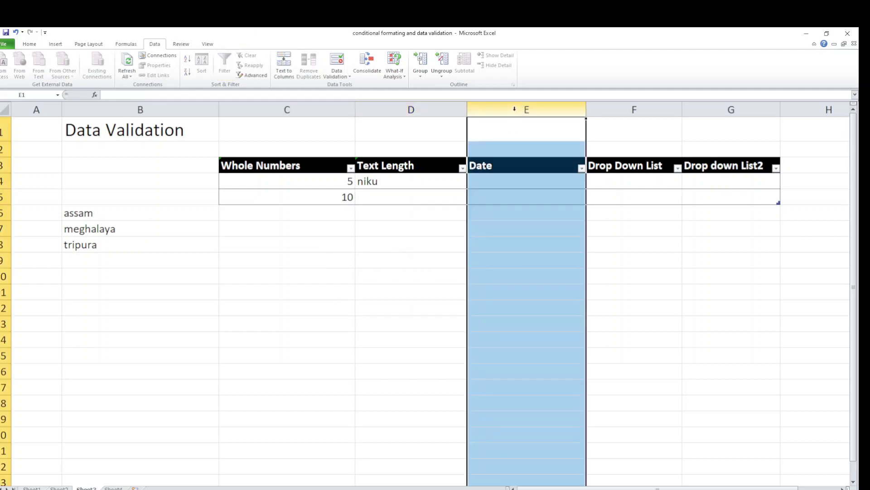
{"action": "left_click", "coordinate": [344, 75]}
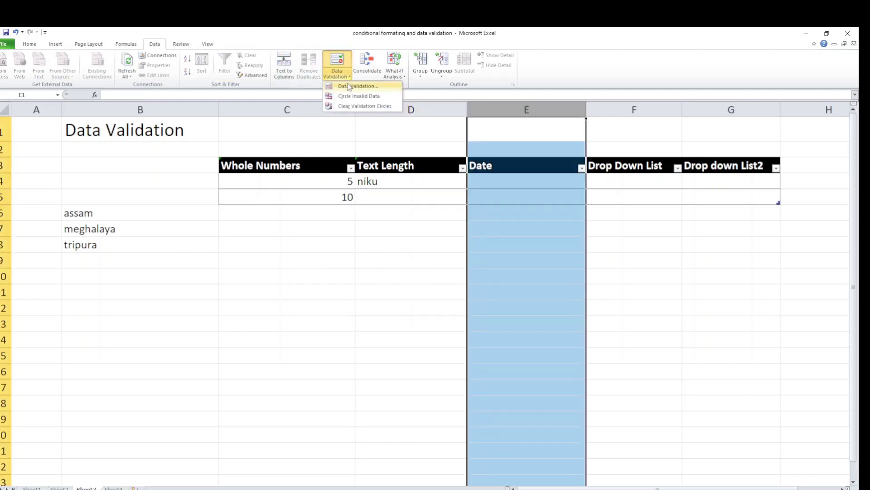
{"action": "left_click", "coordinate": [349, 86]}
{"action": "left_click", "coordinate": [312, 249]}
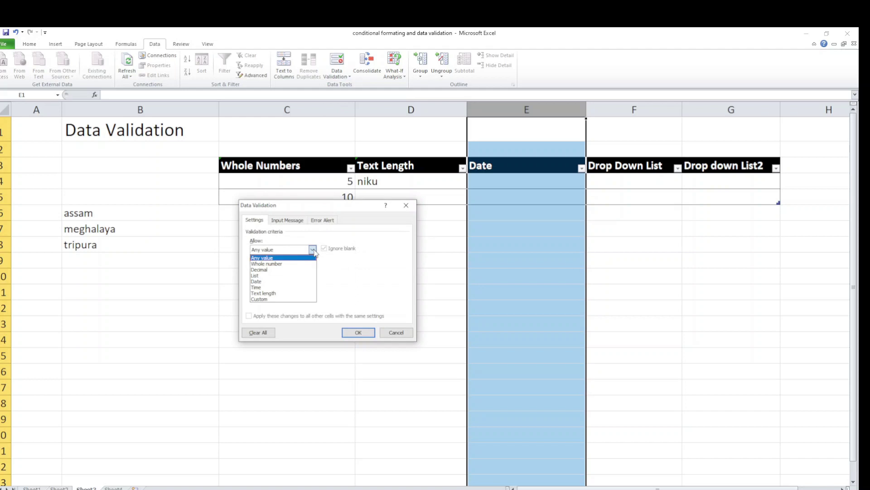
{"action": "left_click", "coordinate": [287, 281]}
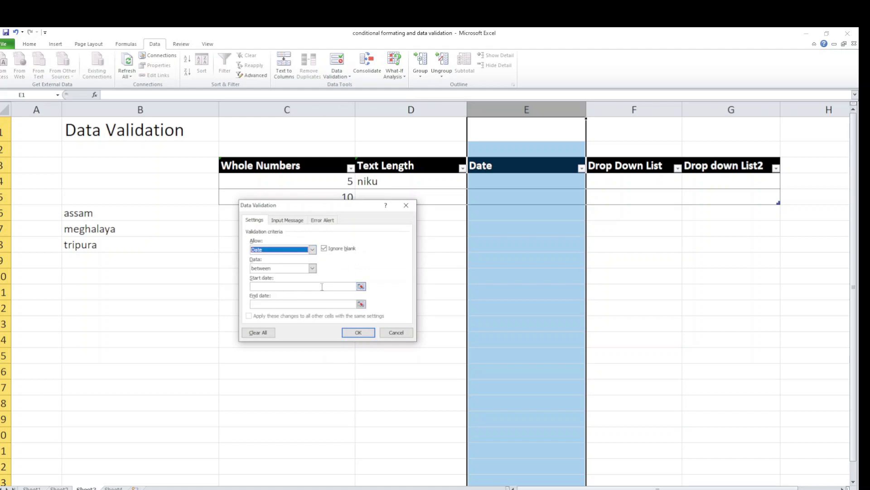
{"action": "left_click", "coordinate": [321, 286]}
{"action": "left_click", "coordinate": [361, 286]}
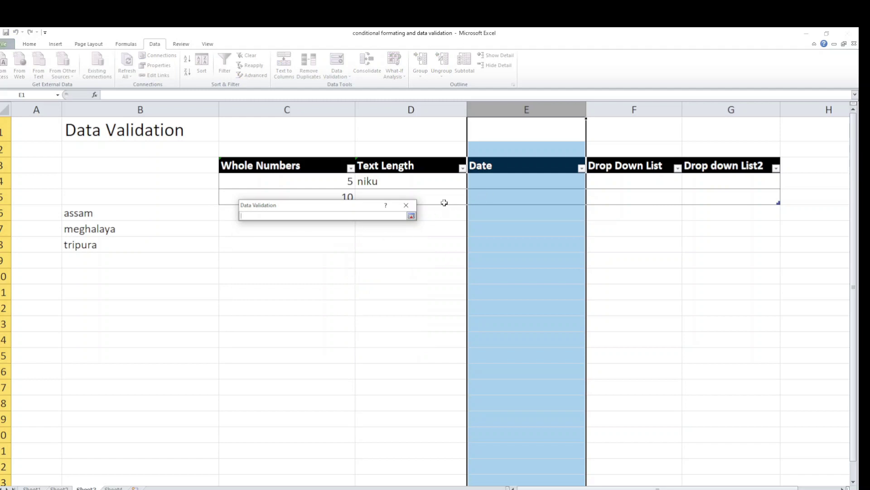
{"action": "left_click", "coordinate": [411, 217]}
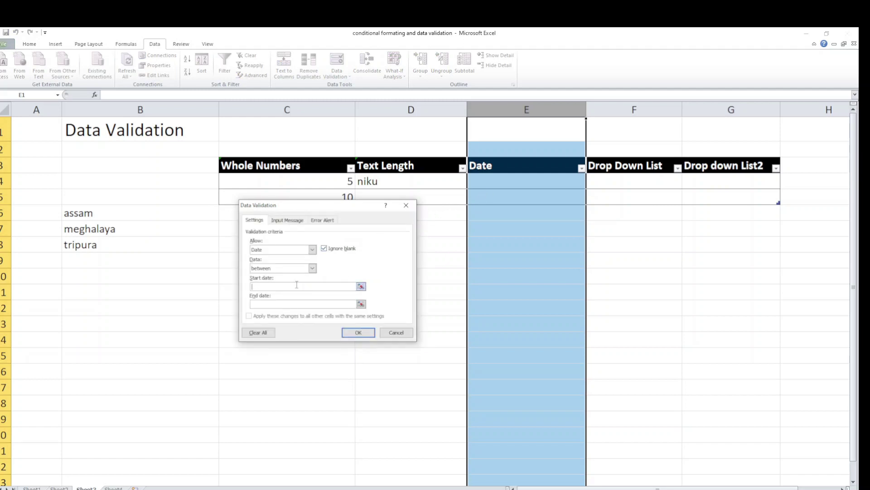
{"action": "type", "text": "0"}
{"action": "type", "text": "022"}
{"action": "left_click", "coordinate": [358, 332]}
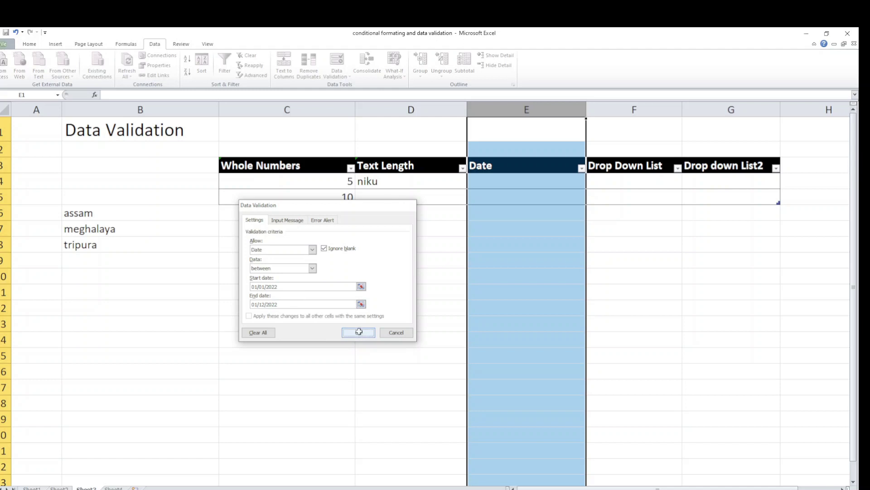
- Enter 01/01/2022 and 04/02/2022 in E4–E5, and dismiss the rejected 01/04/2020 in E6
{"action": "left_click", "coordinate": [569, 183]}
{"action": "type", "text": "01"}
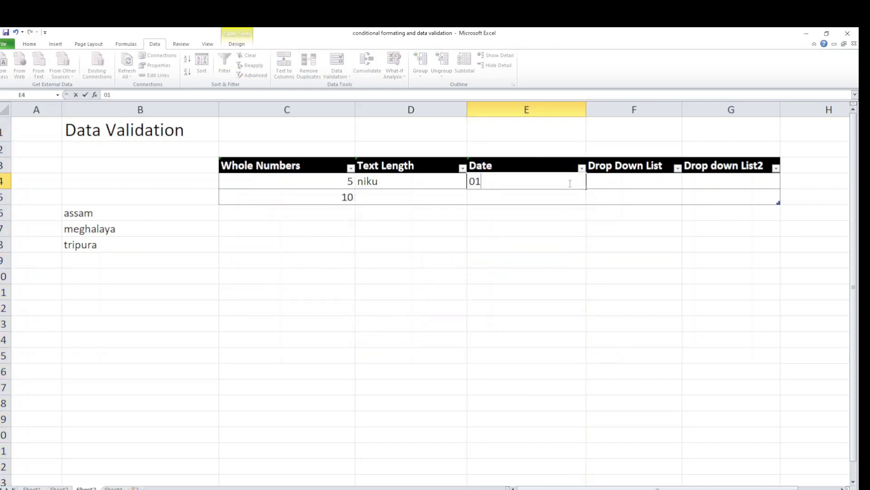
{"action": "type", "text": "/01/"}
{"action": "type", "text": "2022"}
{"action": "key", "text": "Return"}
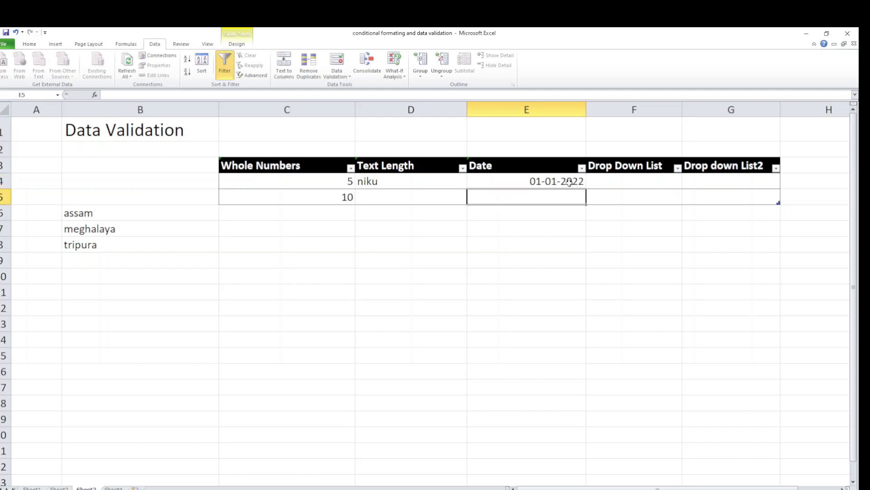
{"action": "type", "text": "0"}
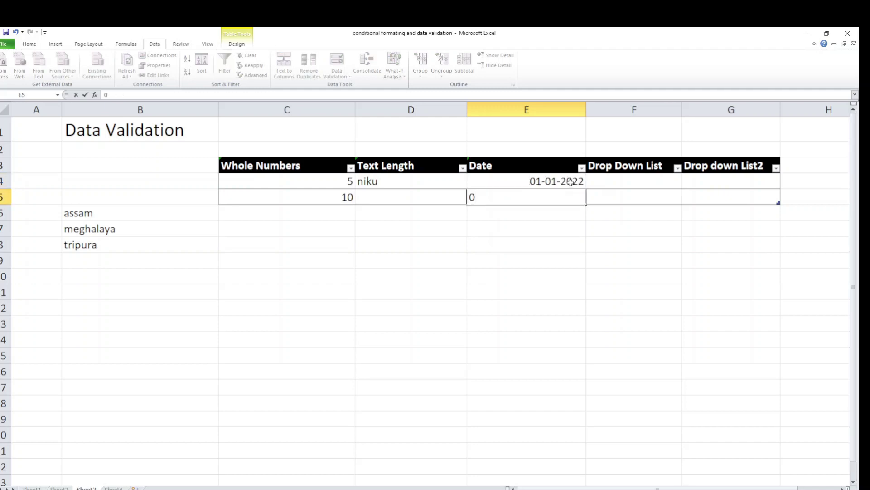
{"action": "type", "text": "4/"}
{"action": "type", "text": "02/2022"}
{"action": "key", "text": "Return"}
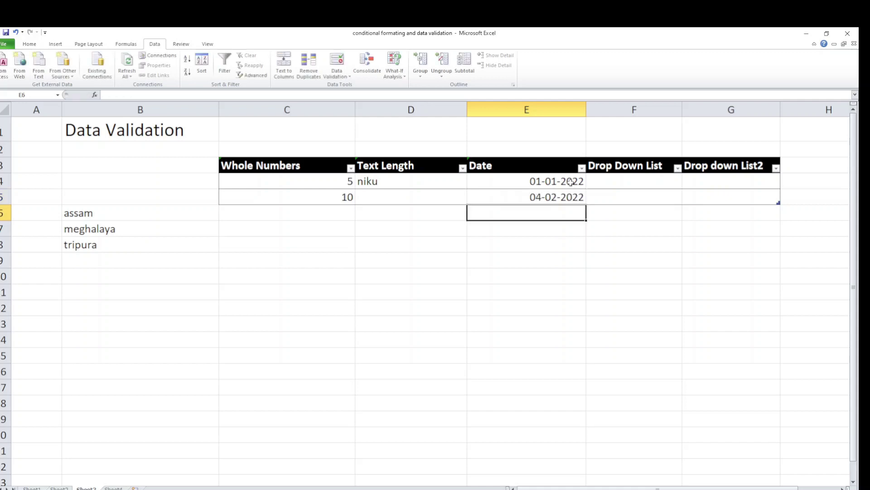
{"action": "type", "text": "0"}
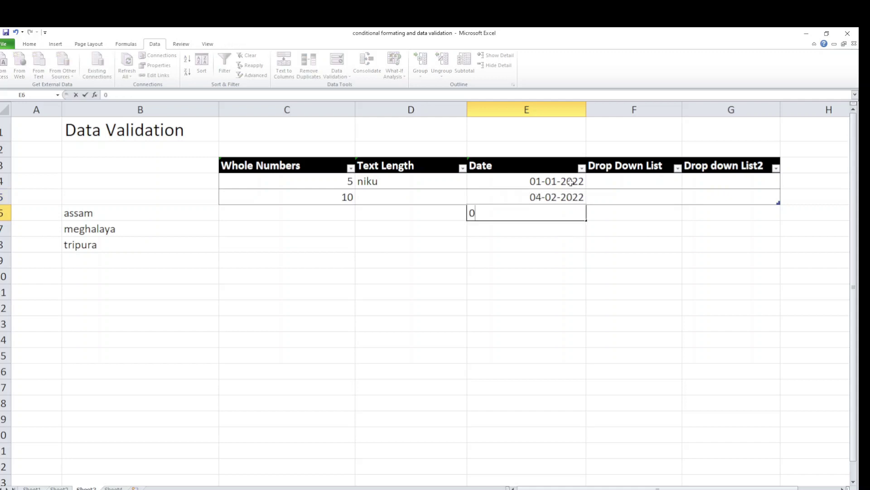
{"action": "type", "text": "1/0"}
{"action": "type", "text": "4/202"}
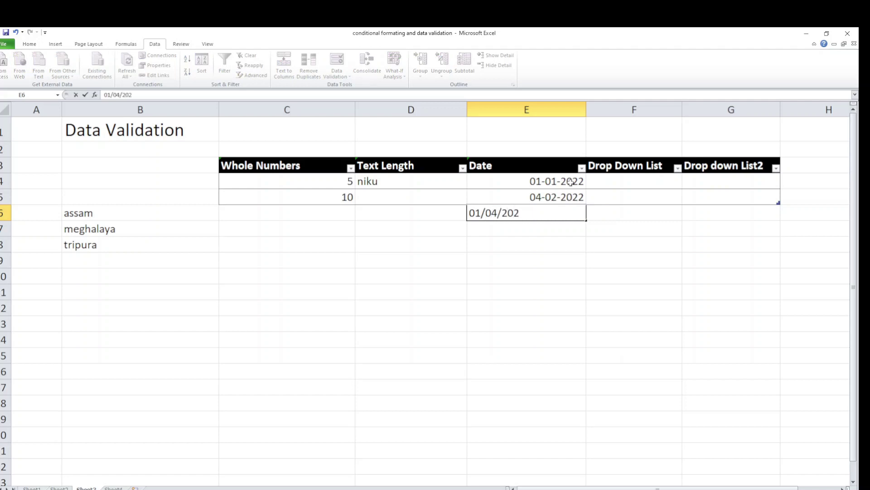
{"action": "type", "text": "0"}
{"action": "key", "text": "Return"}
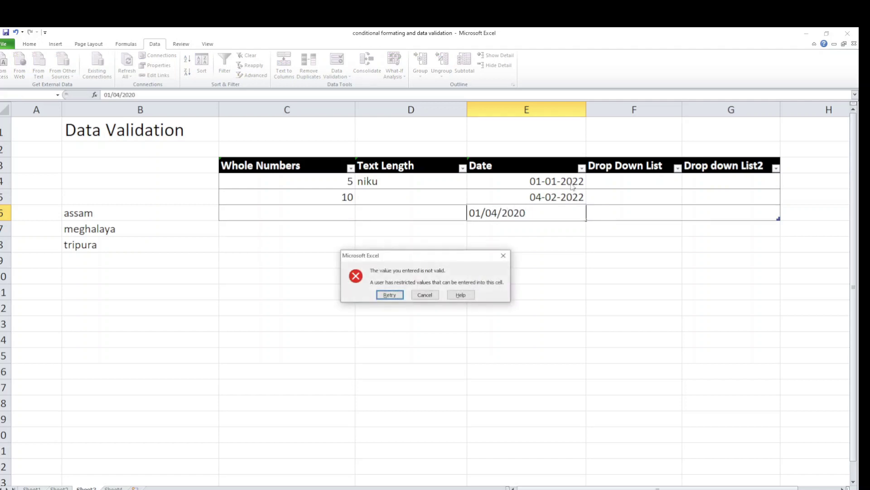
{"action": "left_click", "coordinate": [504, 256]}
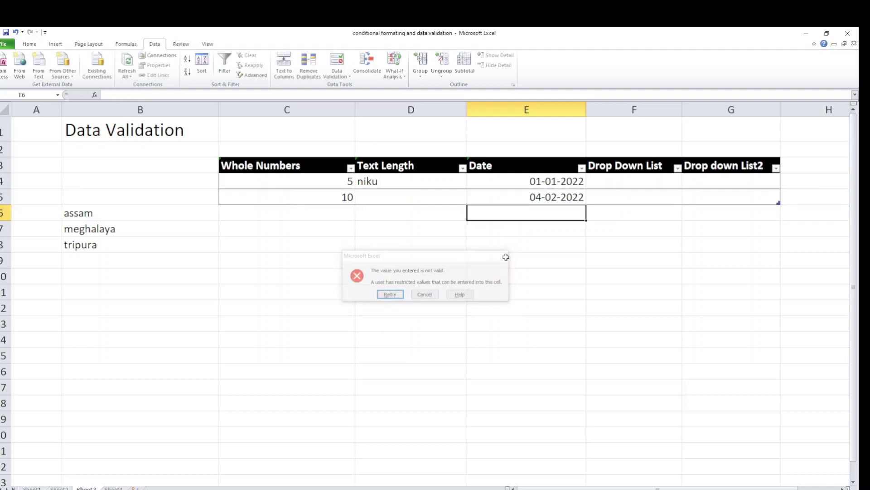
{"action": "left_click", "coordinate": [628, 109]}
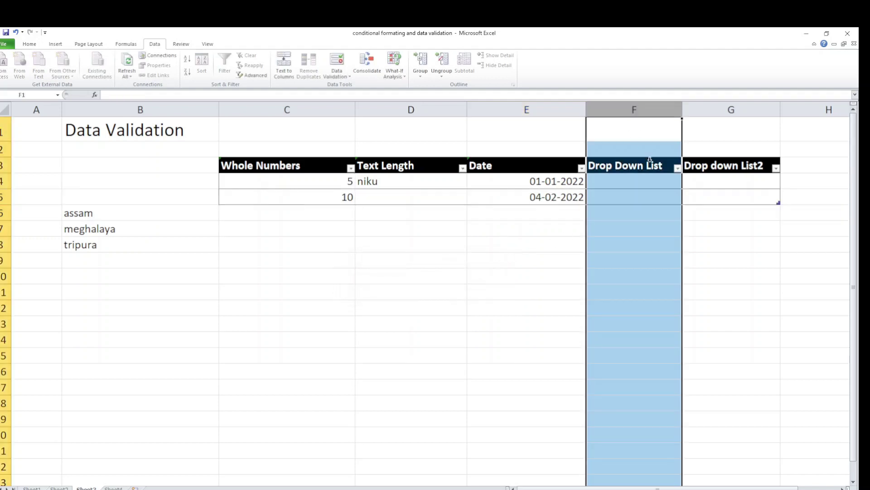
- Make column F a dropdown list of Guwahati, Tejpur, Nalbari and Barpeta
{"action": "left_click", "coordinate": [677, 168]}
{"action": "left_click", "coordinate": [678, 168]}
{"action": "left_click", "coordinate": [346, 76]}
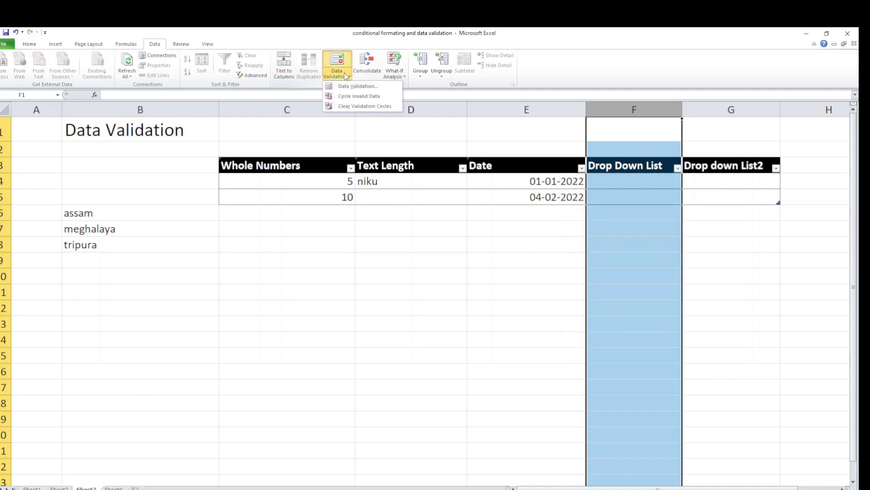
{"action": "left_click", "coordinate": [351, 86]}
{"action": "left_click", "coordinate": [312, 250]}
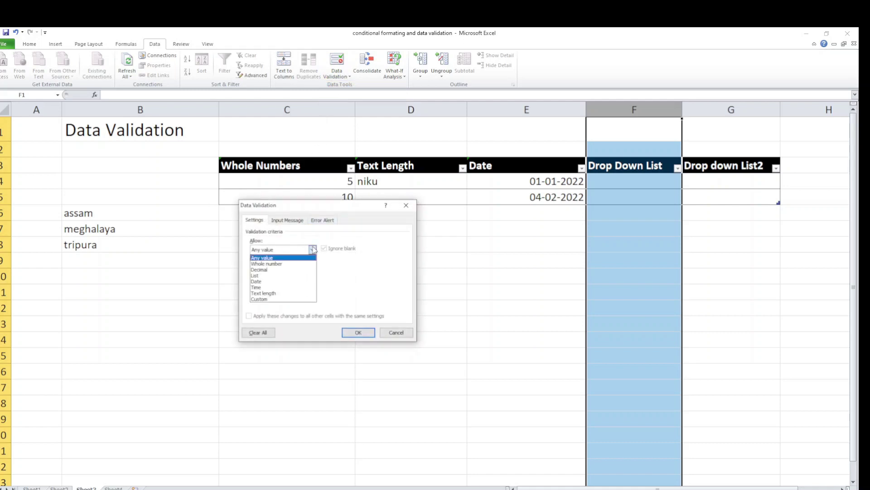
{"action": "left_click", "coordinate": [293, 276]}
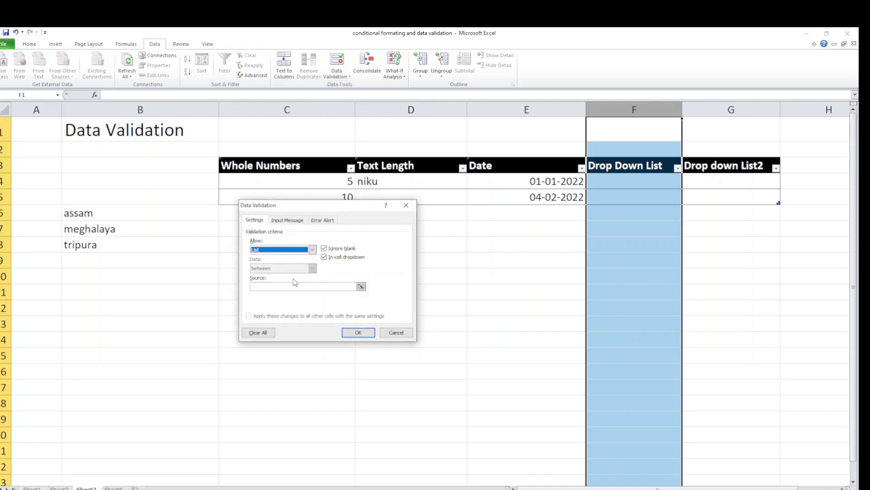
{"action": "left_click", "coordinate": [316, 287]}
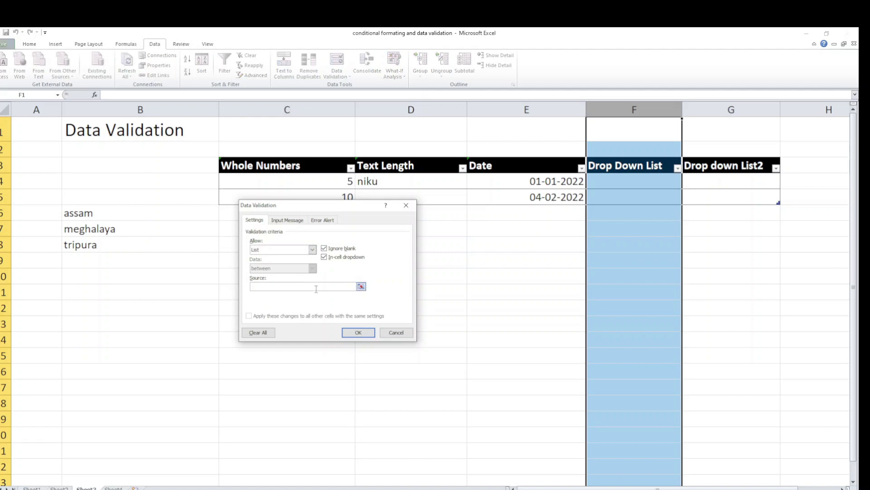
{"action": "type", "text": "Guwahati,Tejpur,Nalbari,Barpeta"}
{"action": "left_click", "coordinate": [359, 332]}
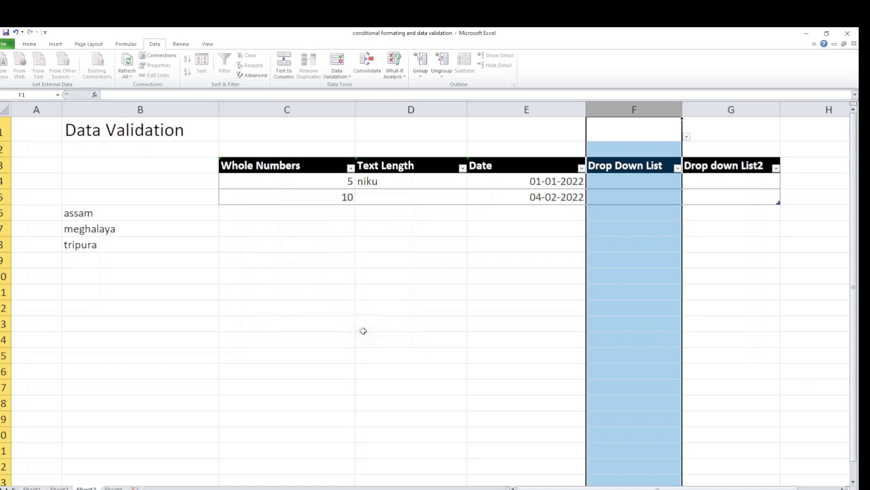
- Open F4's dropdown to check the city choices, then close it without picking
{"action": "left_click", "coordinate": [648, 181]}
{"action": "left_click", "coordinate": [686, 184]}
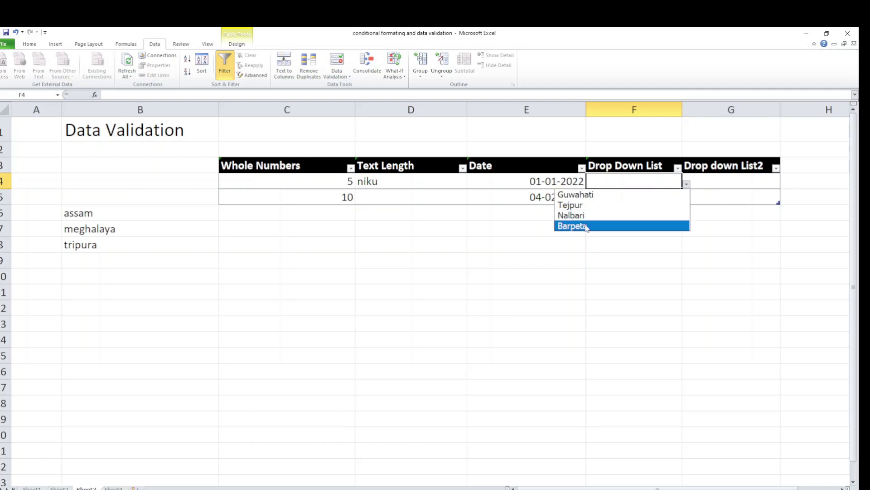
{"action": "left_click", "coordinate": [538, 239]}
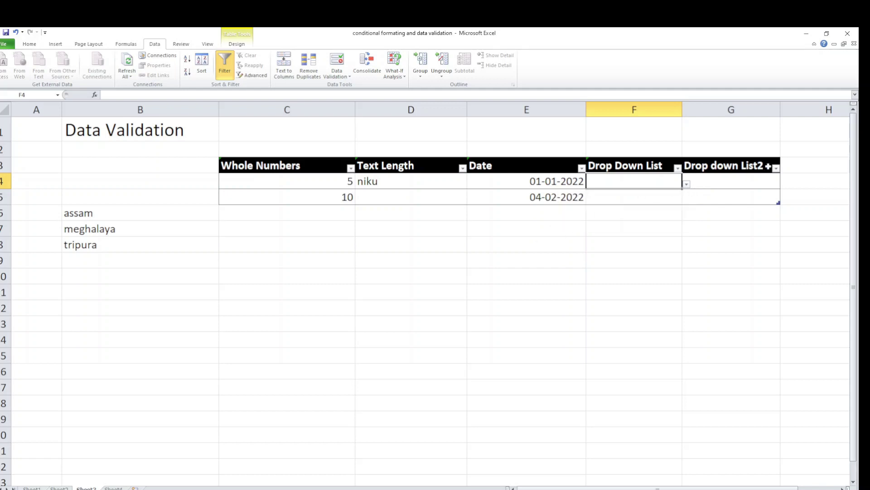
{"action": "left_click", "coordinate": [722, 108]}
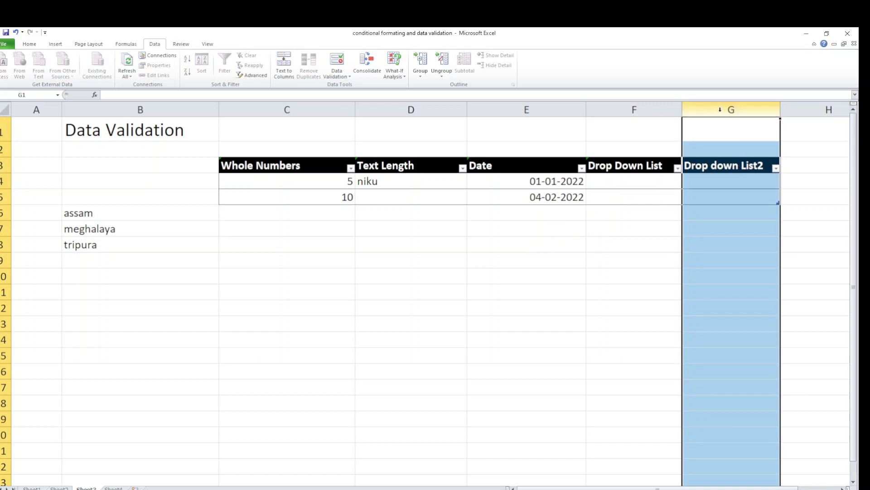
- Restrict column G to a List validation sourced from $B$6:$B$8
{"action": "left_click", "coordinate": [343, 76]}
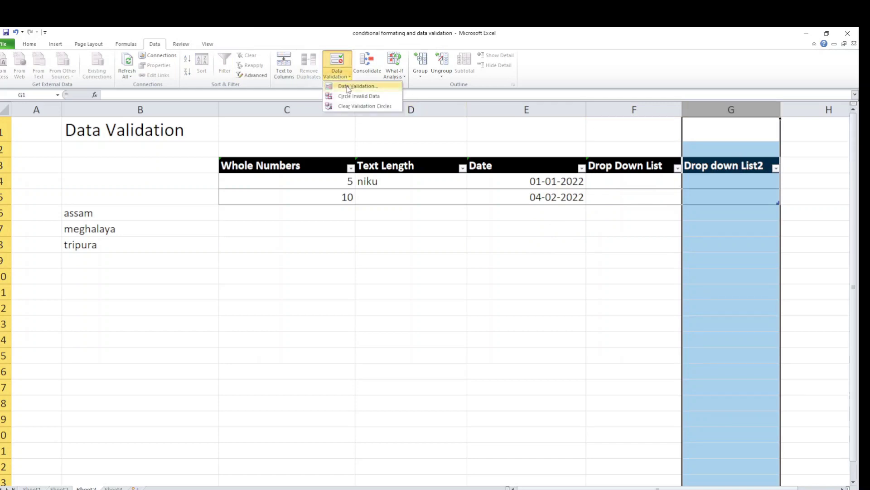
{"action": "left_click", "coordinate": [348, 86]}
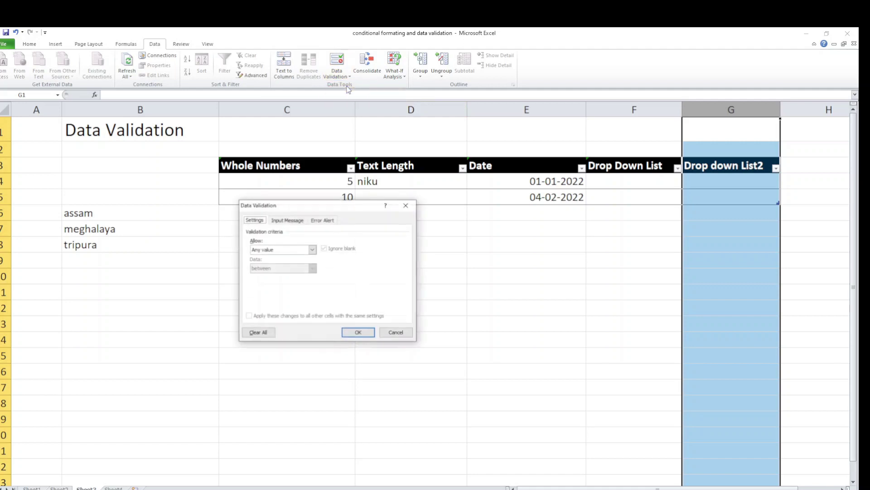
{"action": "left_click", "coordinate": [313, 250]}
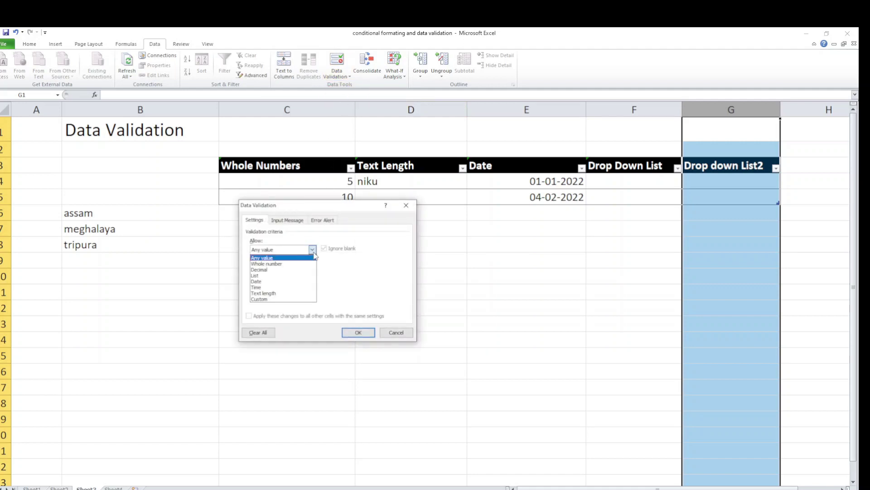
{"action": "left_click", "coordinate": [304, 276]}
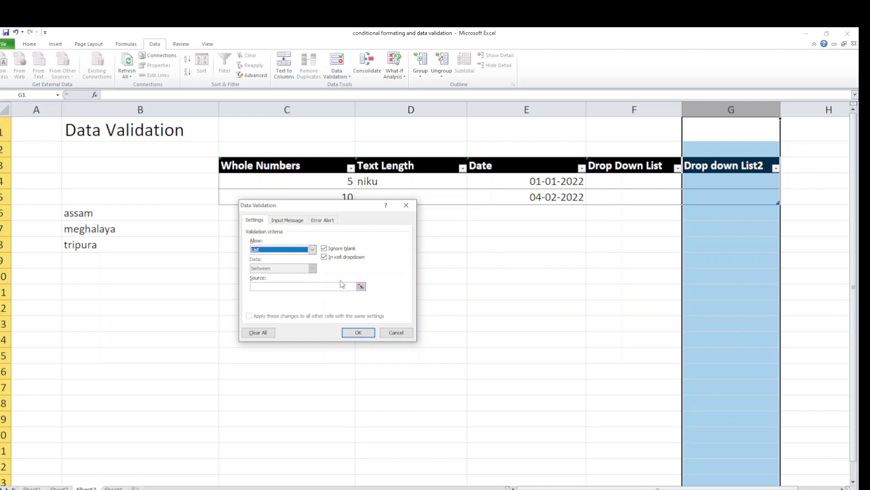
{"action": "left_click", "coordinate": [361, 287]}
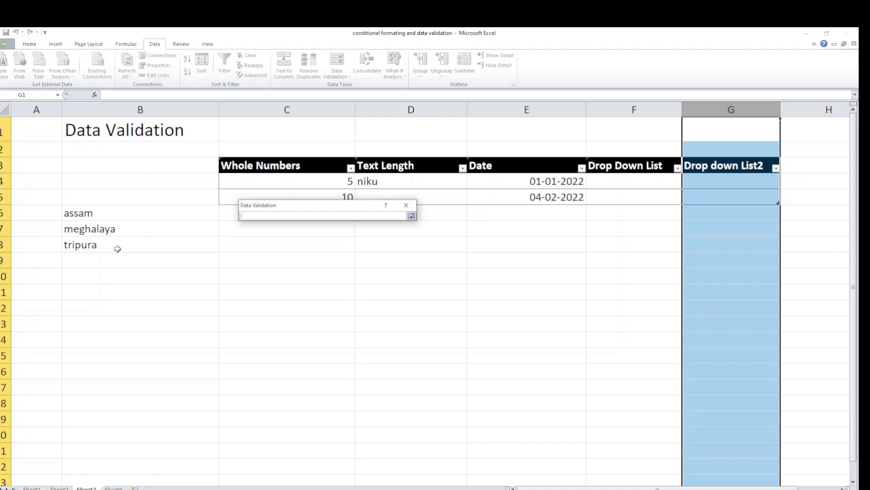
{"action": "left_click_drag", "start_coordinate": [116, 248], "coordinate": [114, 218]}
{"action": "left_click", "coordinate": [412, 215]}
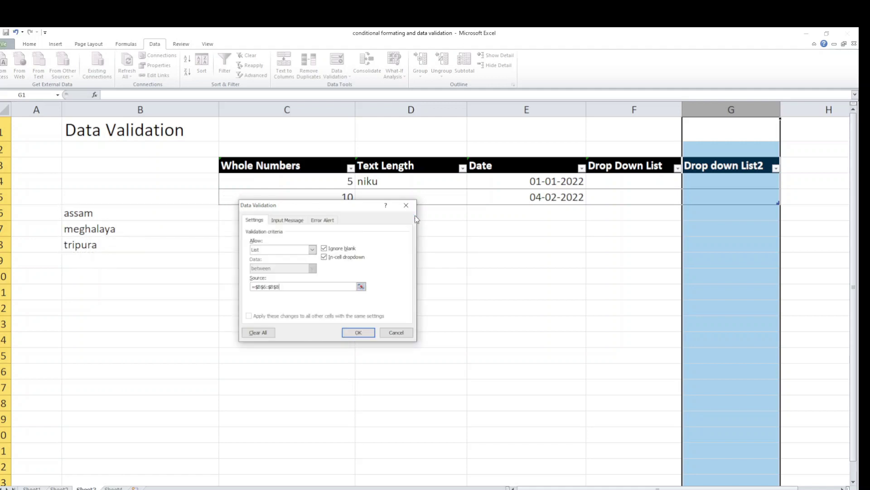
{"action": "left_click", "coordinate": [359, 332]}
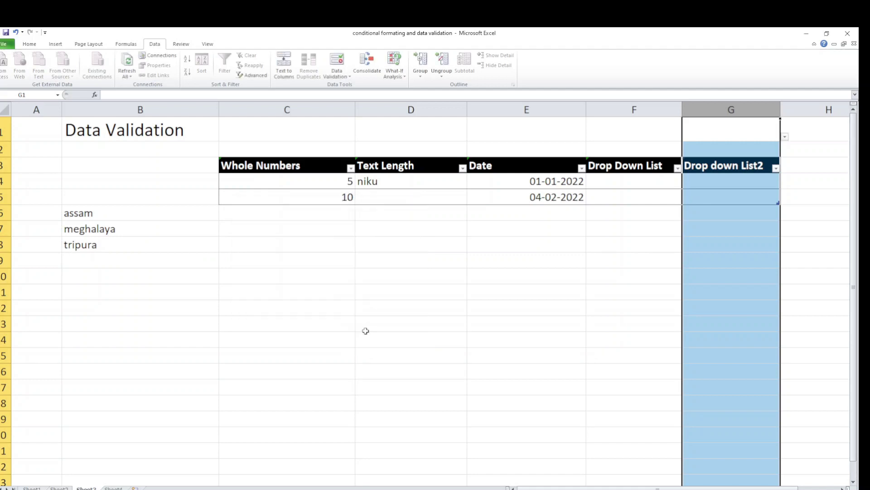
- Test G5's dropdown of assam, meghalaya and tripura, then dismiss it without choosing
{"action": "left_click", "coordinate": [768, 201]}
{"action": "left_click", "coordinate": [785, 200]}
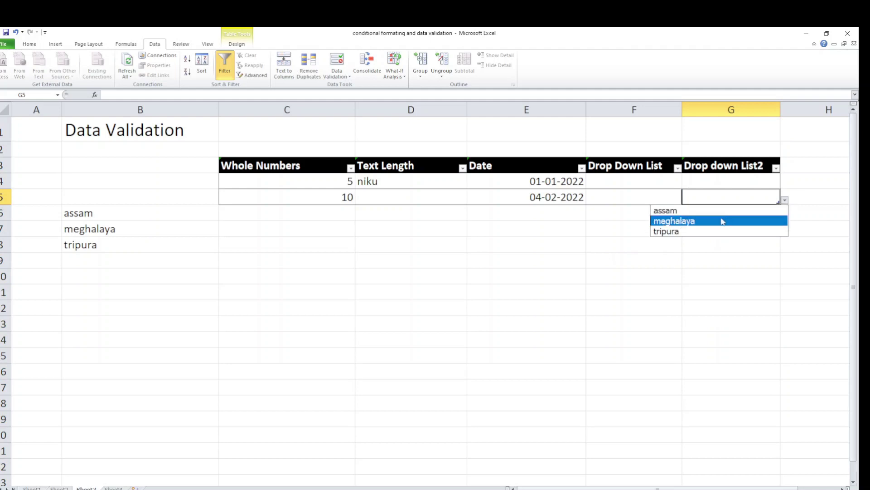
{"action": "key", "text": "Escape"}
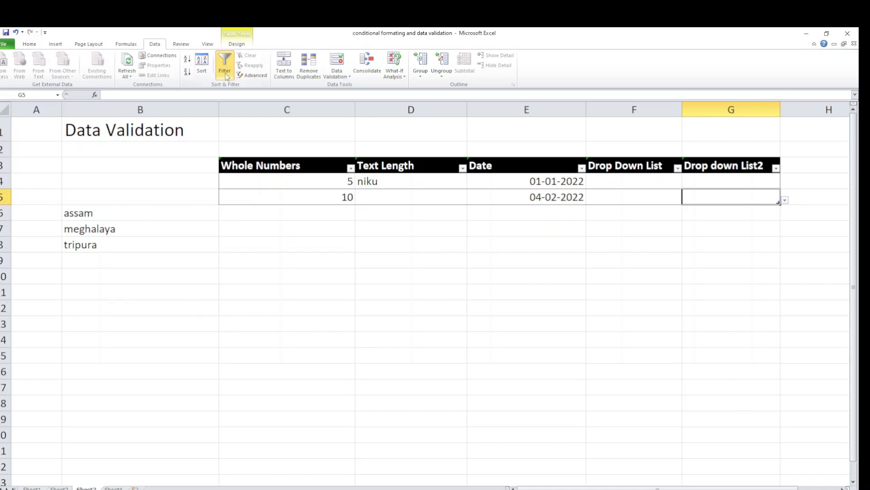
- Check the Whole Numbers filter unchanged, then enter 10, 05 and 05 into C6:C8
{"action": "left_click", "coordinate": [351, 168]}
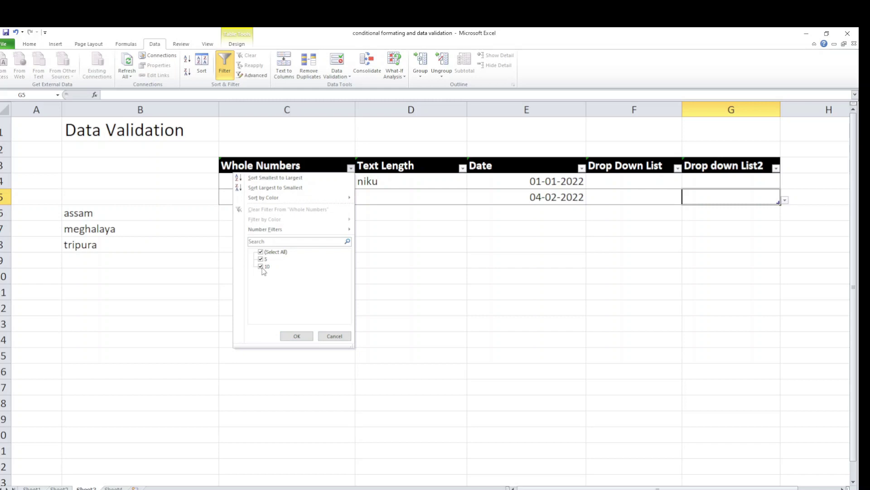
{"action": "left_click", "coordinate": [332, 336]}
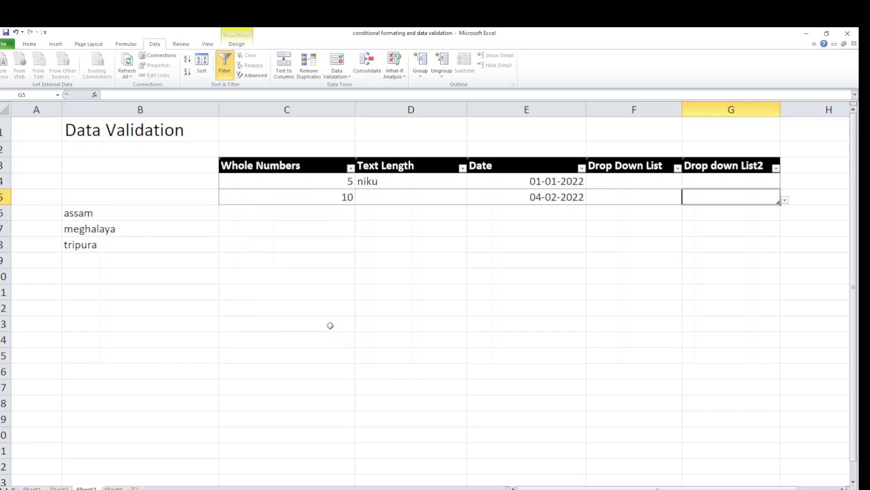
{"action": "double_click", "coordinate": [333, 209]}
{"action": "type", "text": "10"}
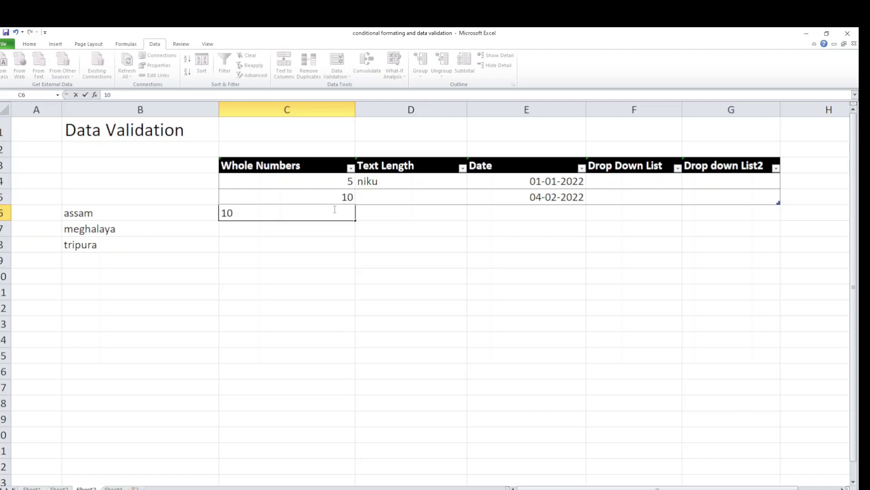
{"action": "key", "text": "Return"}
{"action": "type", "text": "05"}
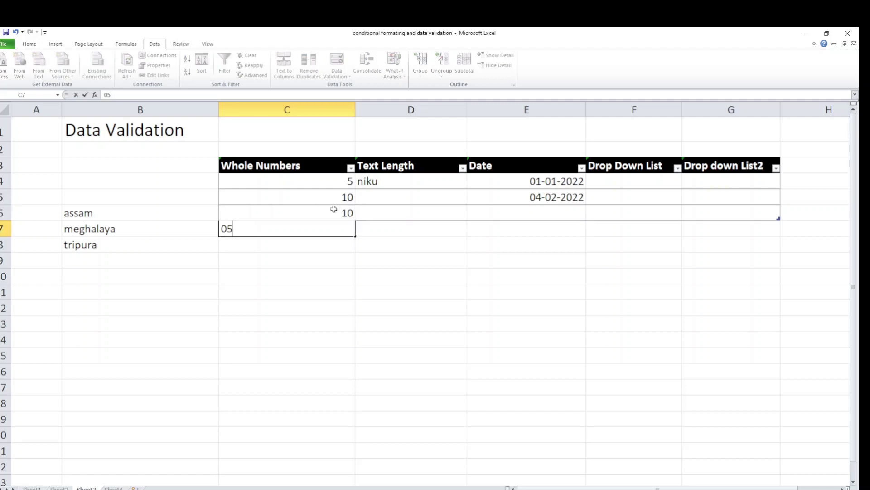
{"action": "key", "text": "Return"}
{"action": "type", "text": "0"}
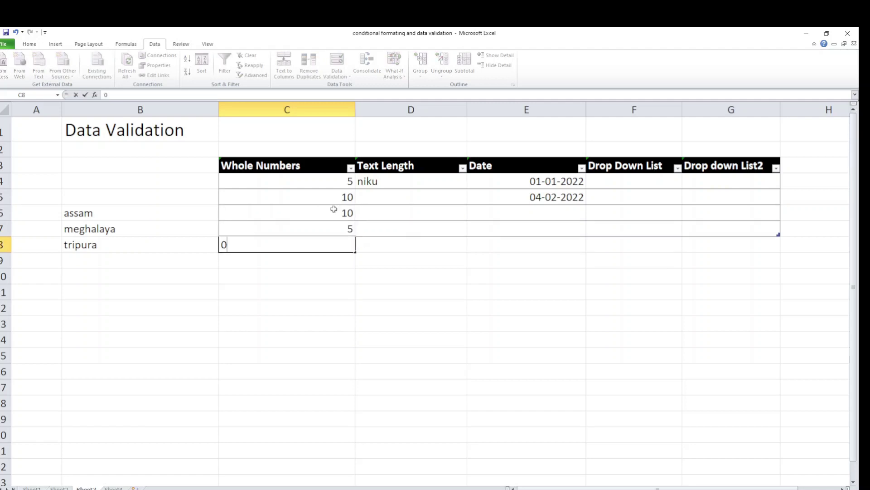
{"action": "type", "text": "5"}
{"action": "key", "text": "Return"}
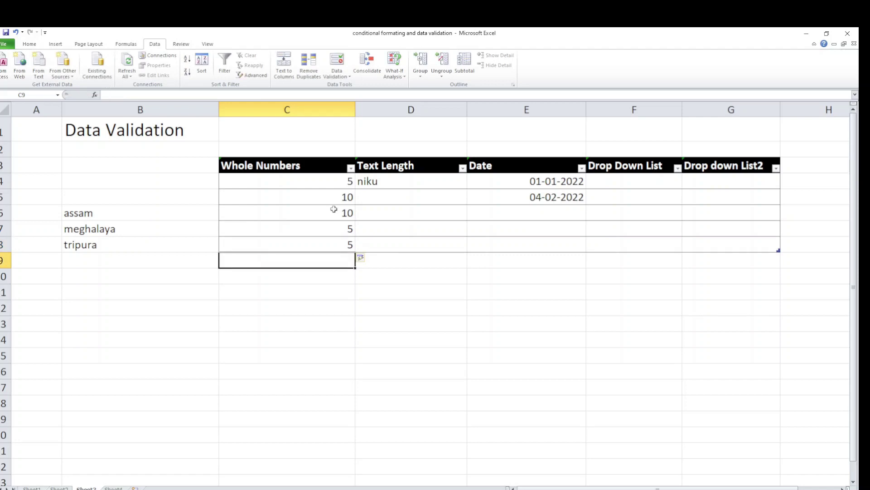
- Enter 9, 6 and 7 into C9:C11
{"action": "type", "text": "9"}
{"action": "key", "text": "Return"}
{"action": "type", "text": "6"}
{"action": "key", "text": "Return"}
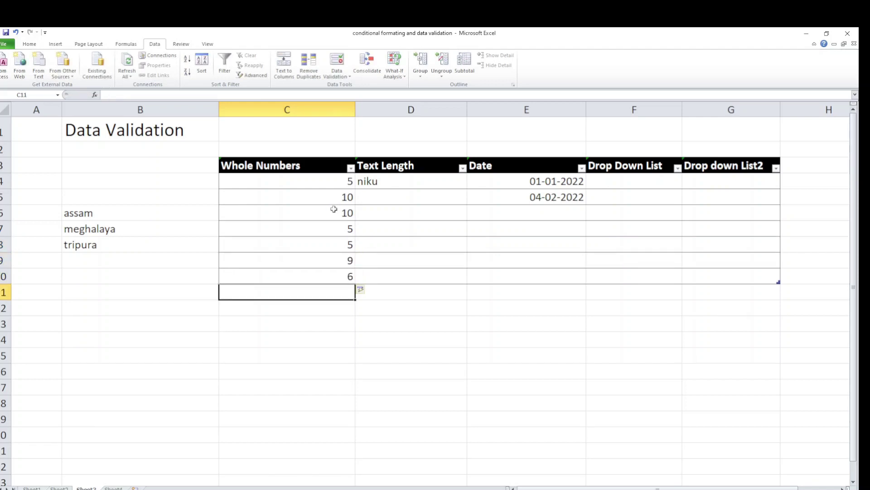
{"action": "type", "text": "7"}
{"action": "key", "text": "Return"}
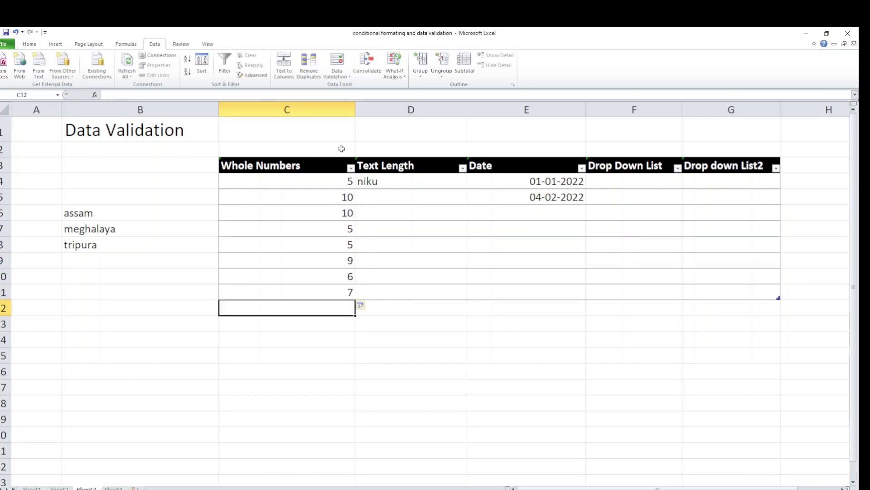
{"action": "left_click", "coordinate": [350, 168]}
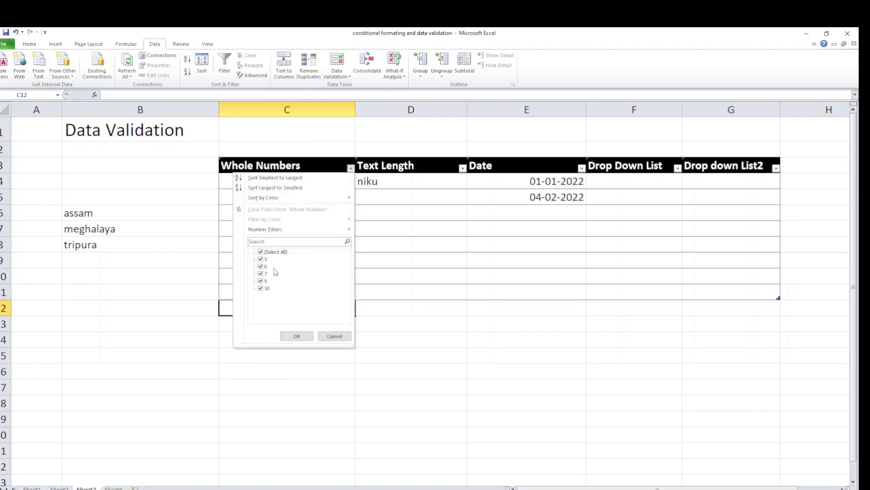
{"action": "left_click", "coordinate": [261, 252]}
{"action": "left_click", "coordinate": [262, 259]}
{"action": "left_click", "coordinate": [295, 336]}
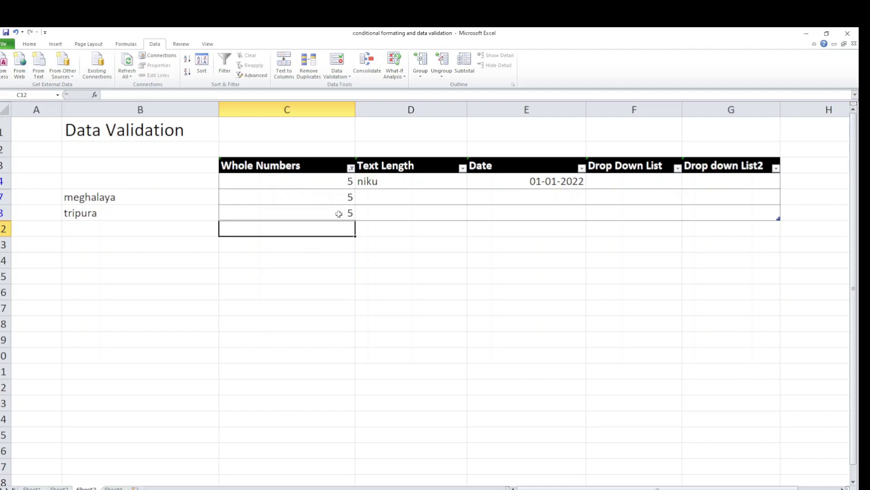
{"action": "left_click", "coordinate": [351, 168]}
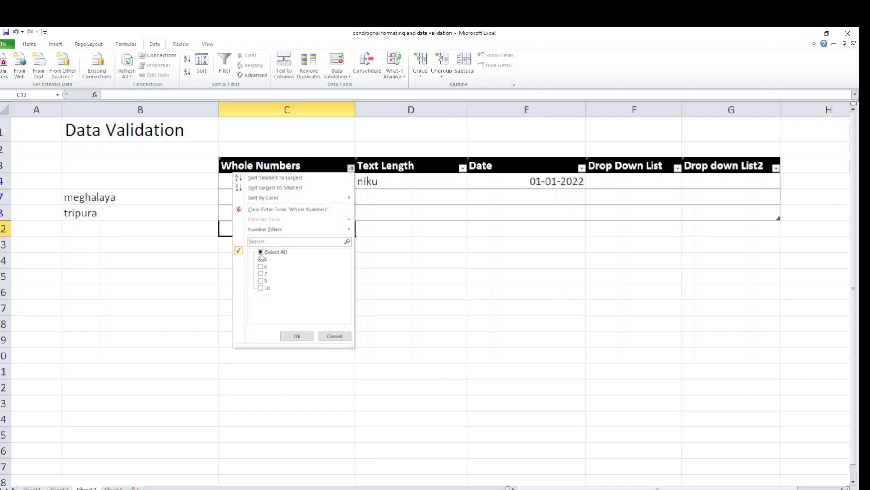
{"action": "left_click", "coordinate": [261, 252]}
{"action": "left_click", "coordinate": [297, 336]}
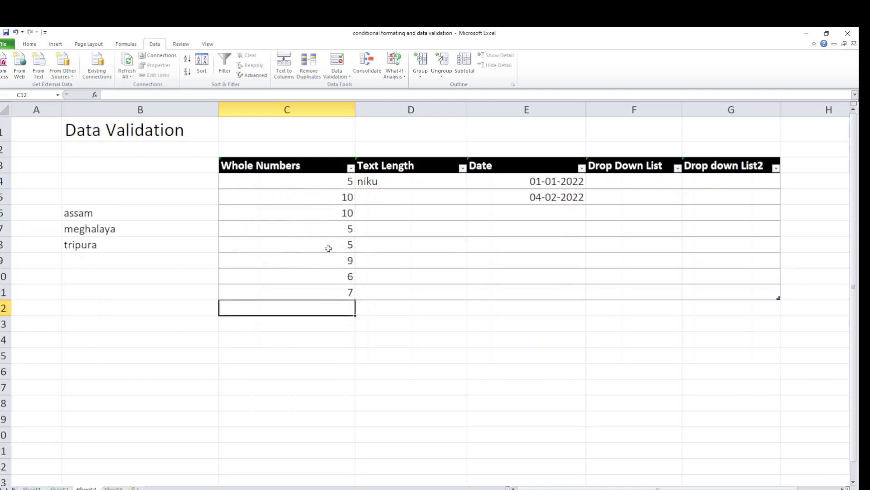
{"action": "left_click", "coordinate": [581, 168]}
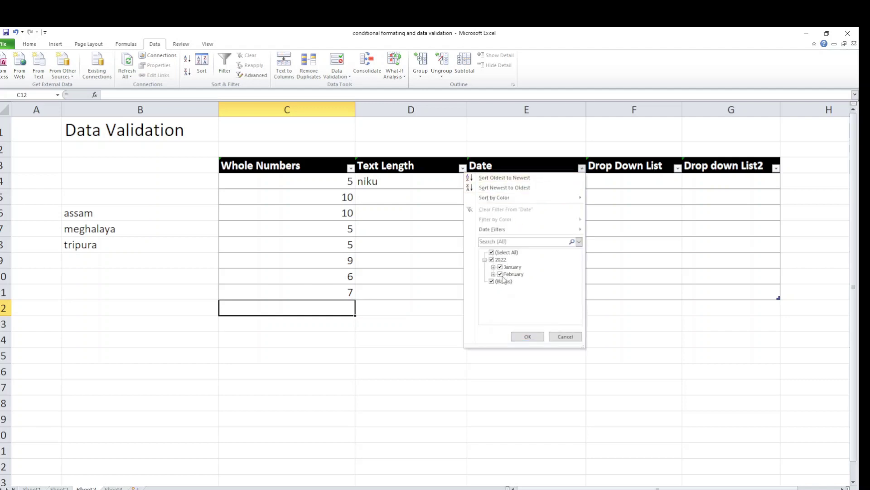
{"action": "left_click", "coordinate": [565, 336]}
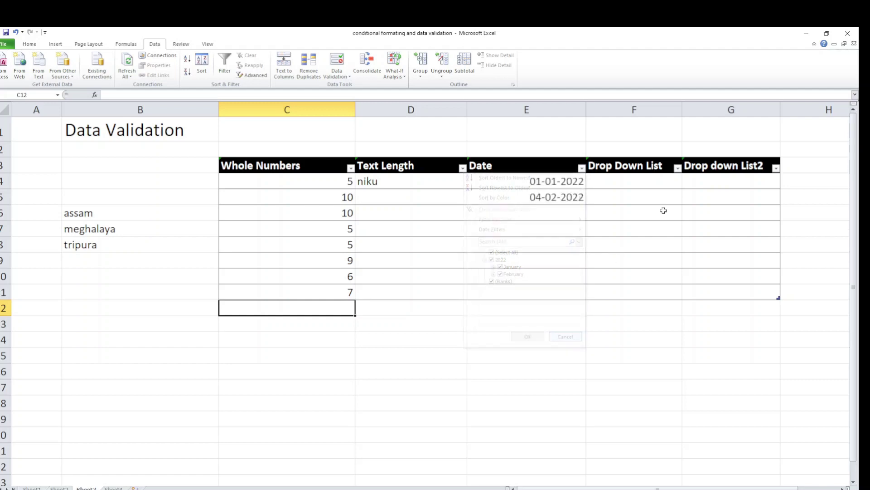
{"action": "left_click", "coordinate": [677, 168]}
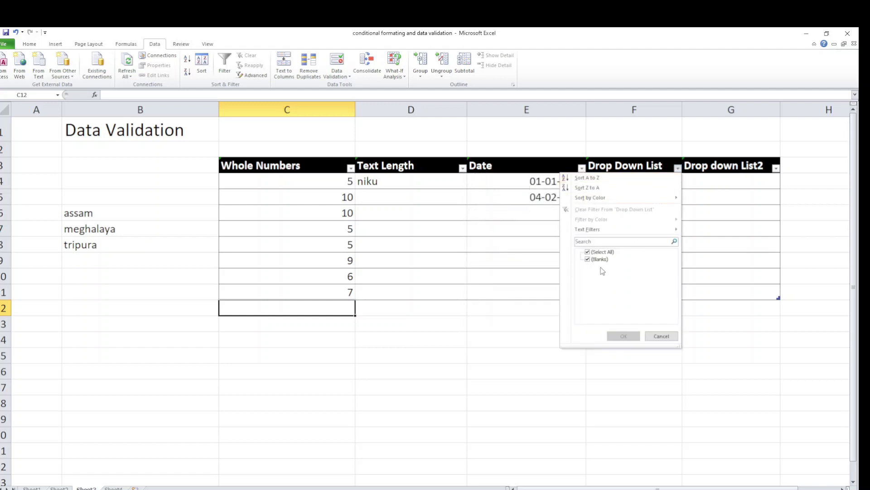
{"action": "left_click", "coordinate": [648, 166]}
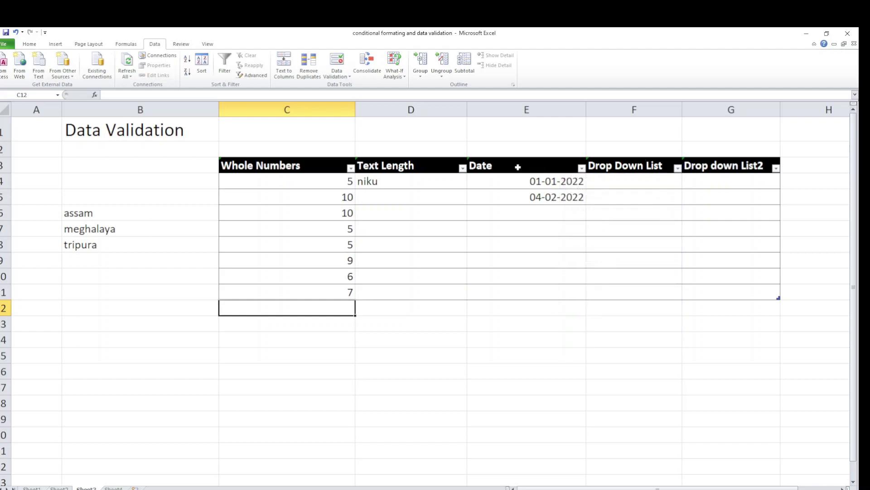
- Pick Tejpur, Tejpur and Nalbari from the dropdowns in F4:F6
{"action": "left_click", "coordinate": [678, 181]}
{"action": "left_click", "coordinate": [686, 183]}
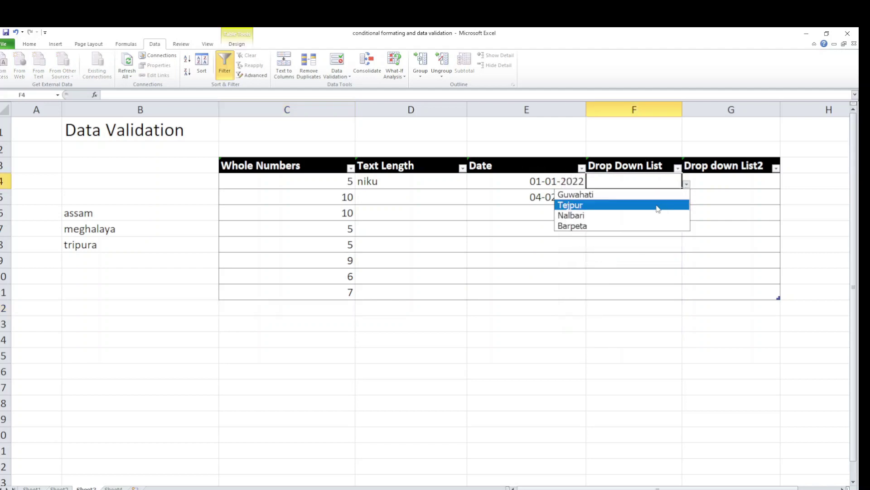
{"action": "left_click", "coordinate": [657, 204]}
{"action": "left_click", "coordinate": [678, 197]}
{"action": "left_click", "coordinate": [687, 200]}
{"action": "left_click", "coordinate": [643, 222]}
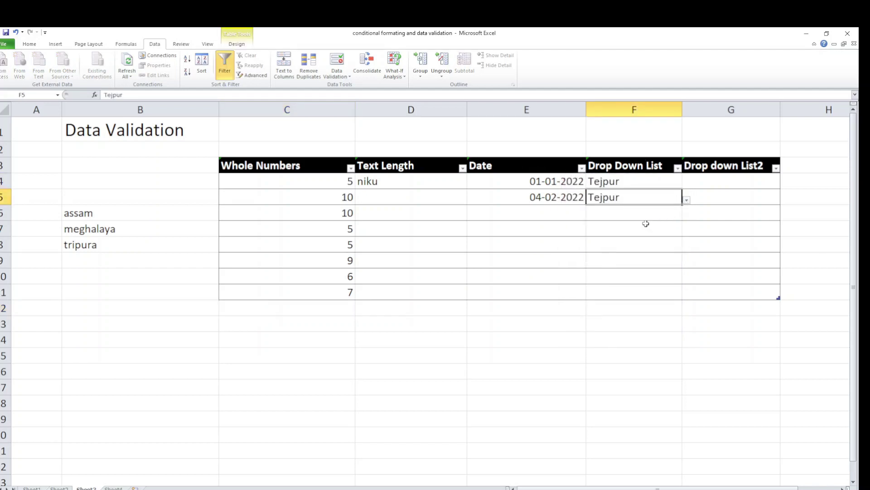
{"action": "left_click", "coordinate": [671, 213]}
{"action": "left_click", "coordinate": [686, 216]}
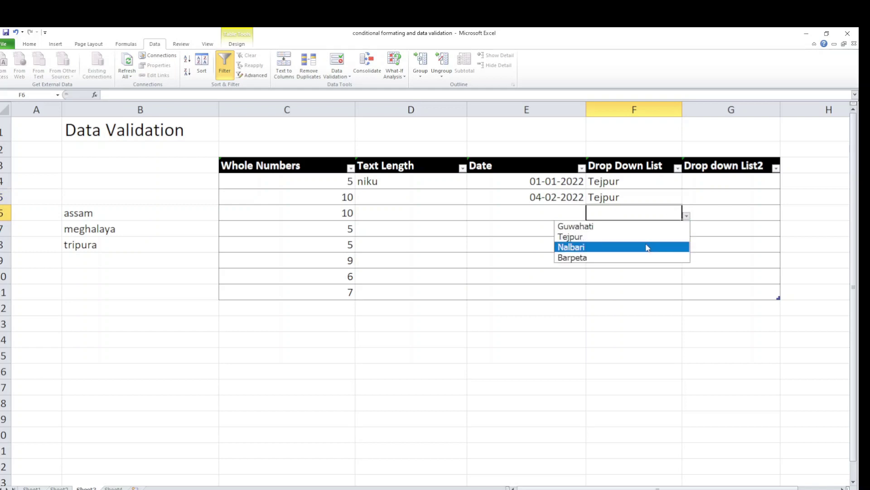
{"action": "left_click", "coordinate": [646, 245]}
- Pick Nalbari, Barpeta and Guwahati from the dropdowns in F7:F9
{"action": "left_click", "coordinate": [675, 229]}
{"action": "left_click", "coordinate": [687, 232]}
{"action": "left_click", "coordinate": [658, 261]}
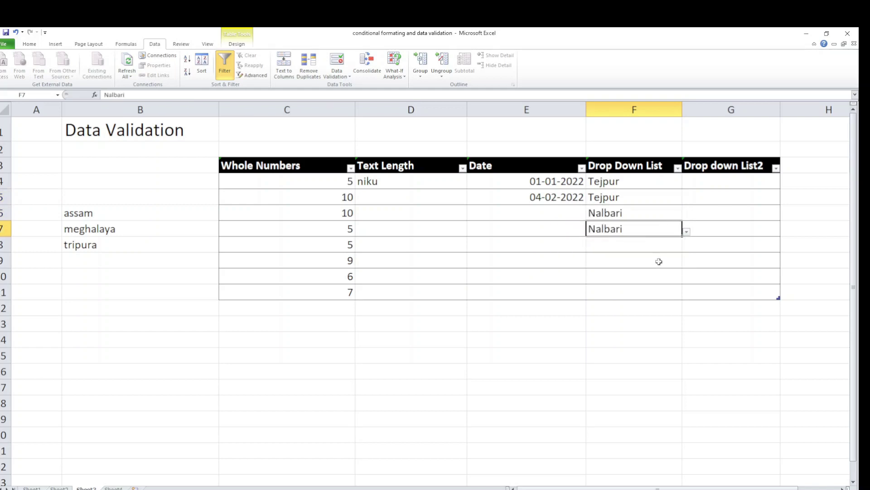
{"action": "left_click", "coordinate": [665, 248]}
{"action": "left_click", "coordinate": [690, 249]}
{"action": "left_click", "coordinate": [662, 244]}
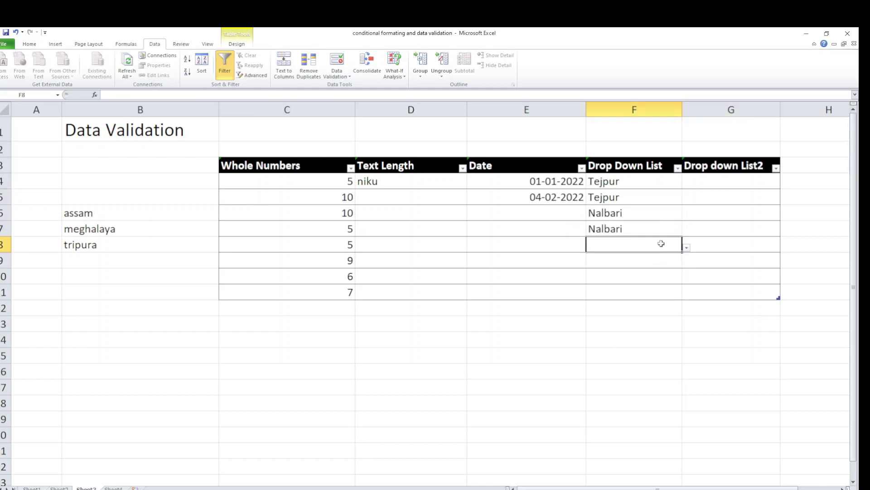
{"action": "left_click", "coordinate": [686, 247]}
{"action": "left_click", "coordinate": [621, 289]}
{"action": "left_click", "coordinate": [654, 261]}
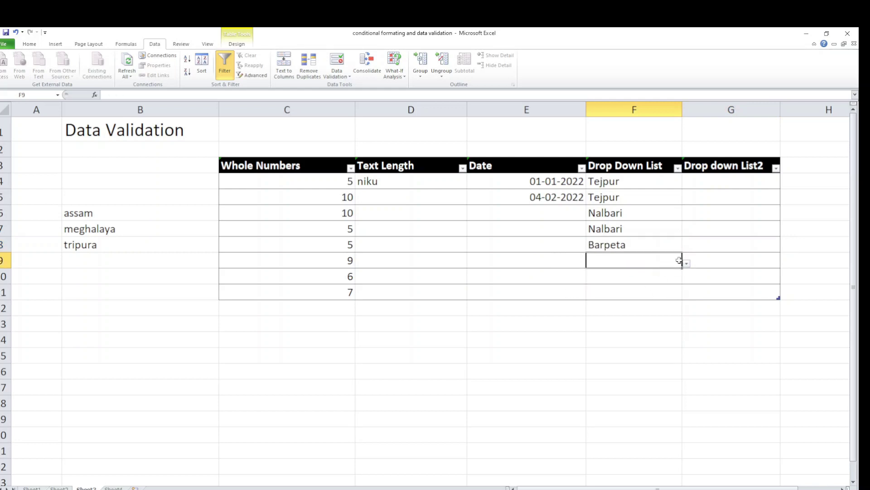
{"action": "left_click", "coordinate": [686, 264]}
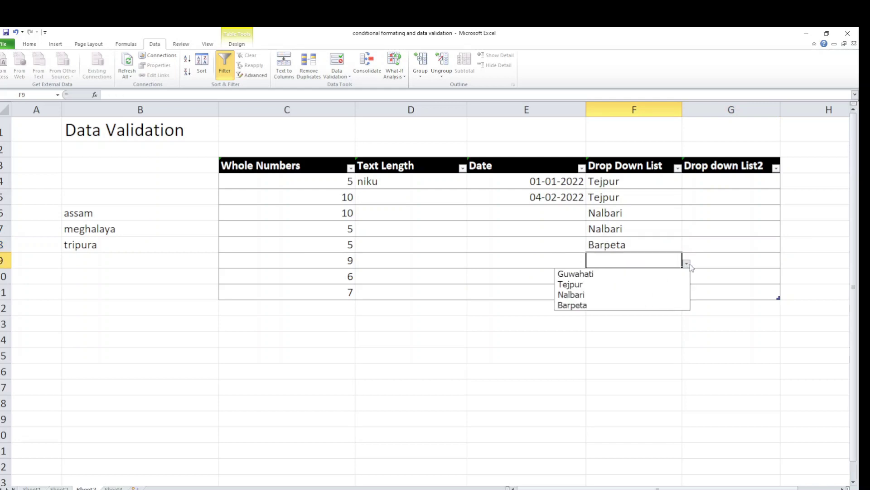
{"action": "left_click", "coordinate": [639, 273]}
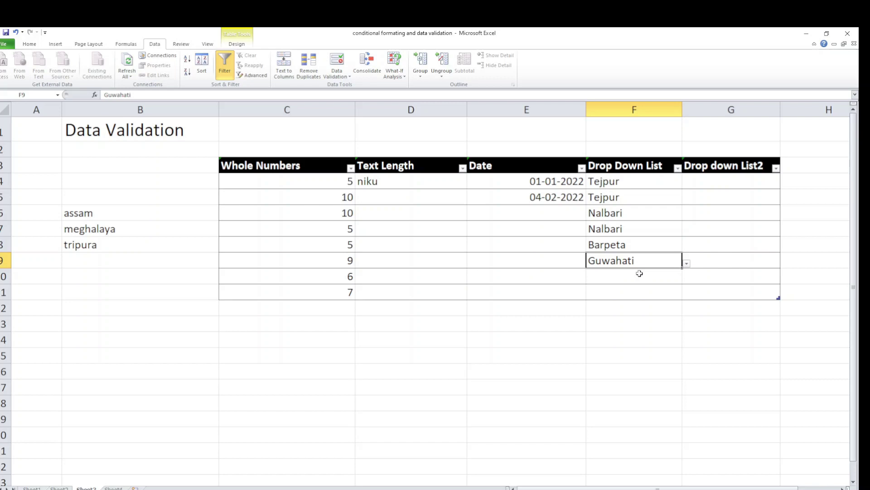
{"action": "left_click", "coordinate": [677, 168]}
- Filter the Drop Down List column to show only Barpeta
{"action": "left_click", "coordinate": [598, 252]}
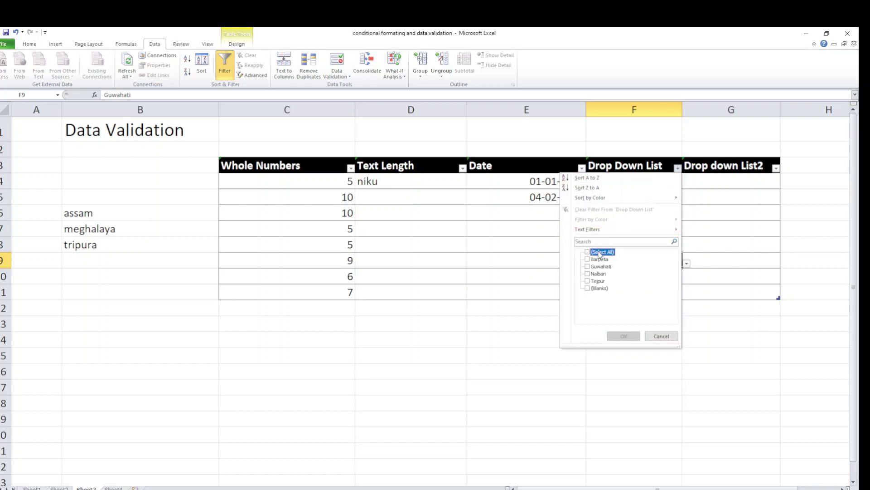
{"action": "left_click", "coordinate": [598, 259]}
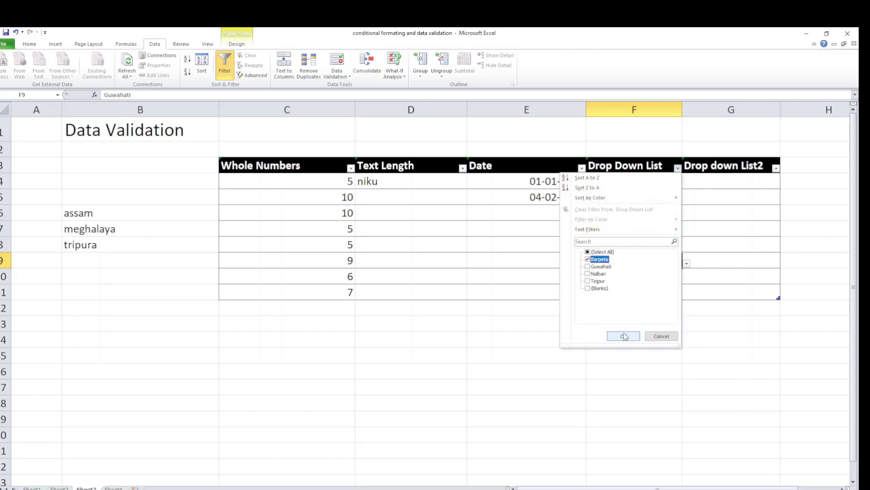
{"action": "left_click", "coordinate": [623, 336]}
- Change the Drop Down List filter to show only Guwahati
{"action": "left_click", "coordinate": [677, 168]}
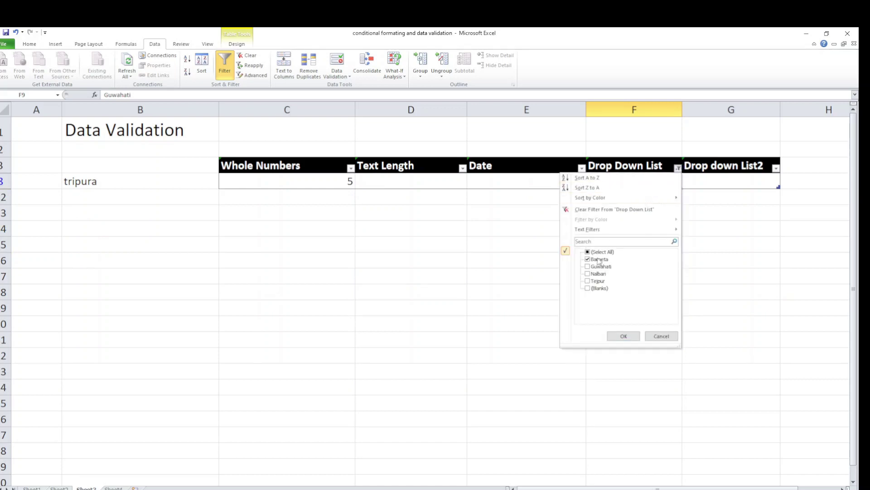
{"action": "left_click", "coordinate": [599, 252]}
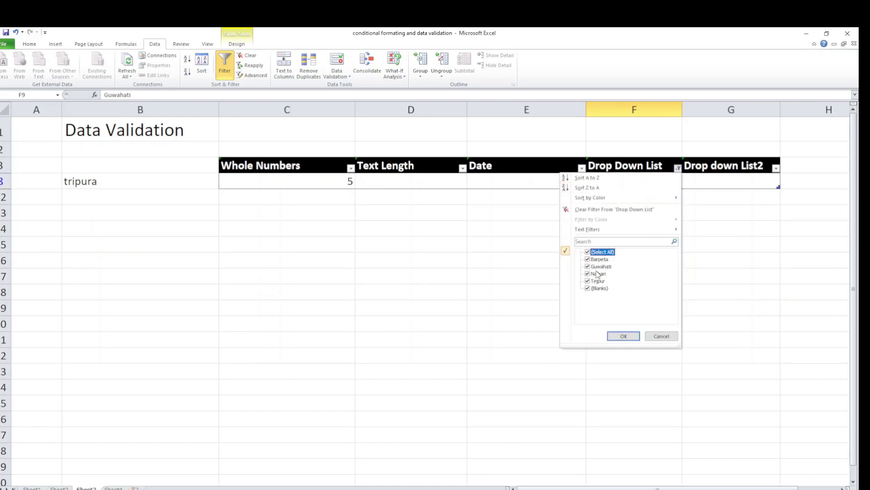
{"action": "left_click", "coordinate": [598, 268]}
{"action": "left_click", "coordinate": [588, 252]}
{"action": "left_click", "coordinate": [594, 266]}
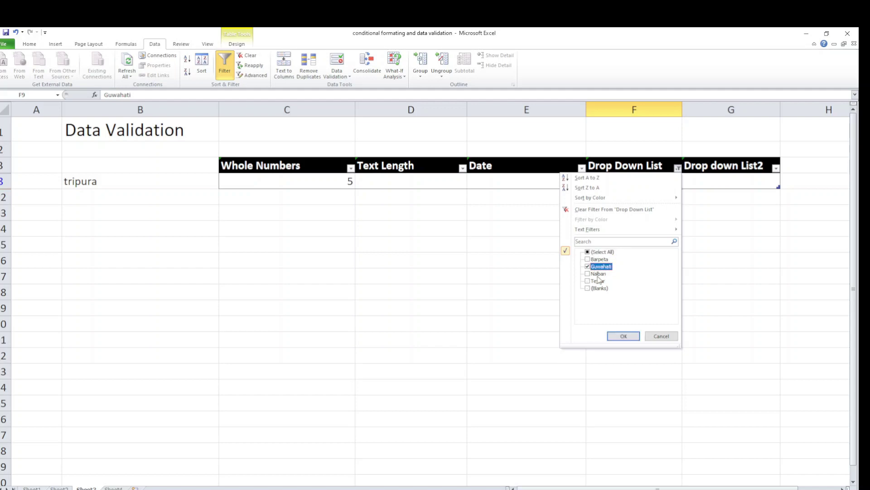
{"action": "left_click", "coordinate": [623, 336]}
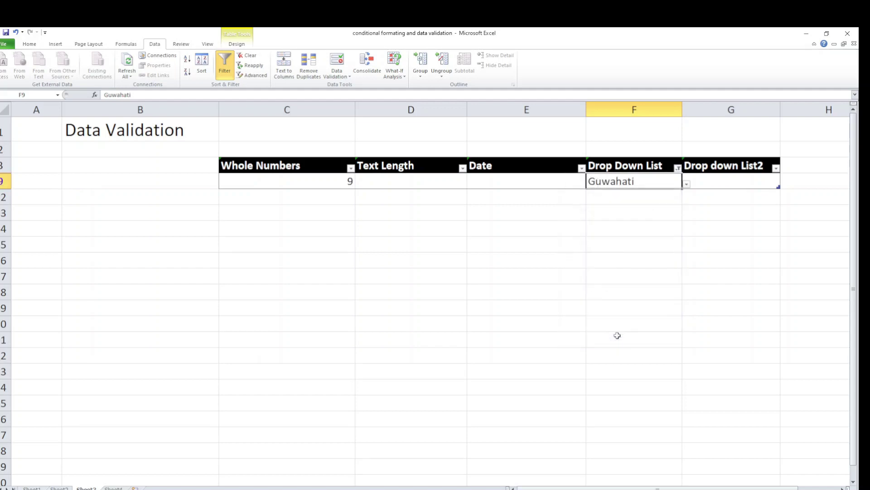
- Restore all rows with Select All, then switch to Sheet2
{"action": "left_click", "coordinate": [681, 172]}
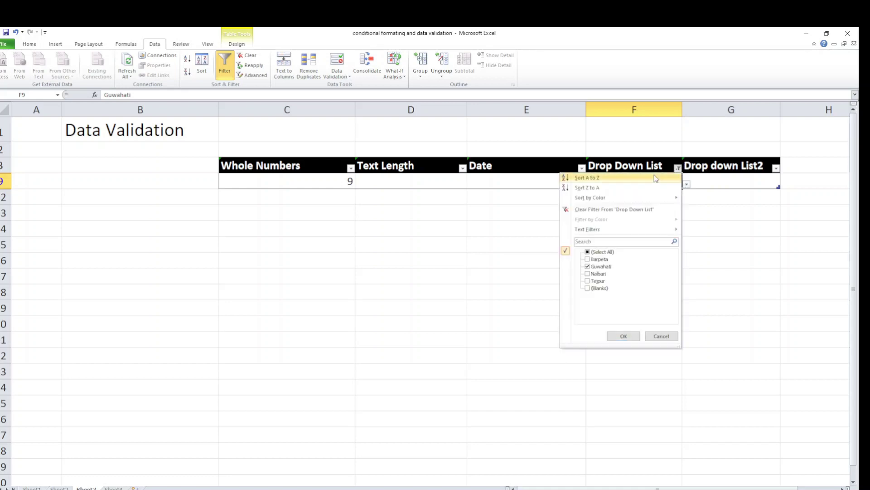
{"action": "left_click", "coordinate": [588, 252]}
{"action": "left_click", "coordinate": [624, 336]}
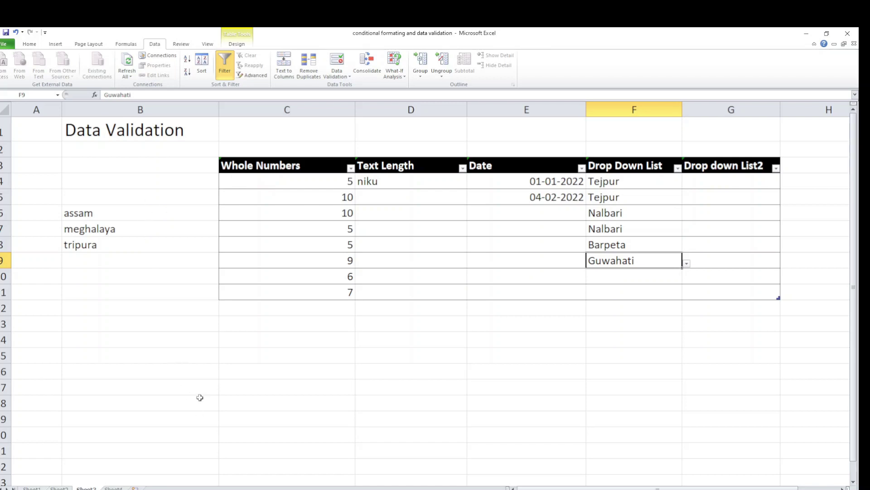
{"action": "left_click", "coordinate": [59, 488]}
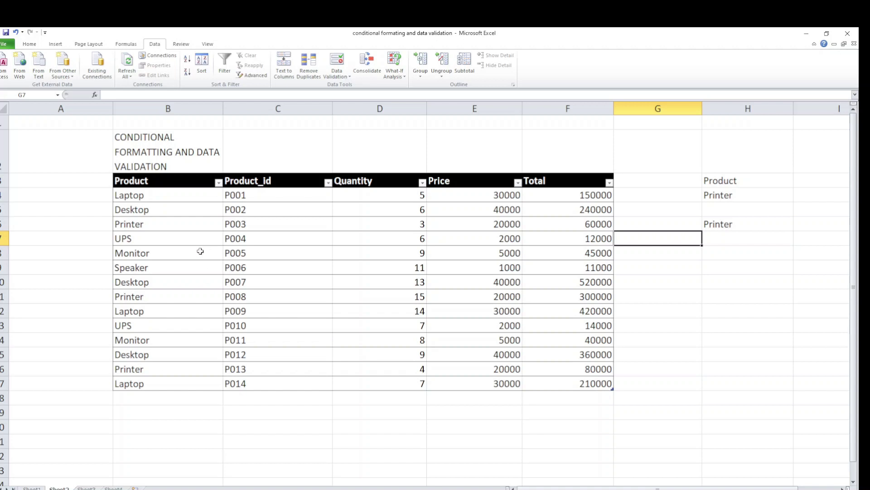
{"action": "left_click", "coordinate": [182, 182]}
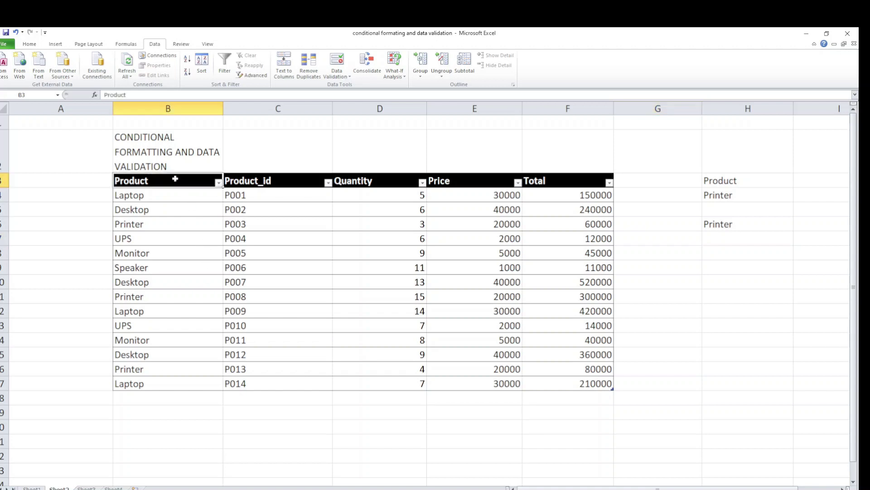
{"action": "left_click", "coordinate": [271, 182]}
{"action": "left_click", "coordinate": [364, 184]}
{"action": "left_click", "coordinate": [439, 181]}
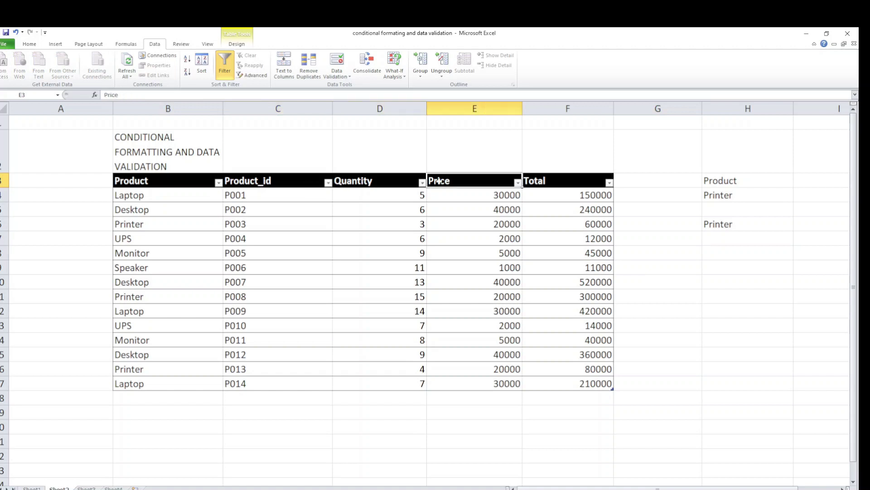
{"action": "left_click", "coordinate": [562, 182]}
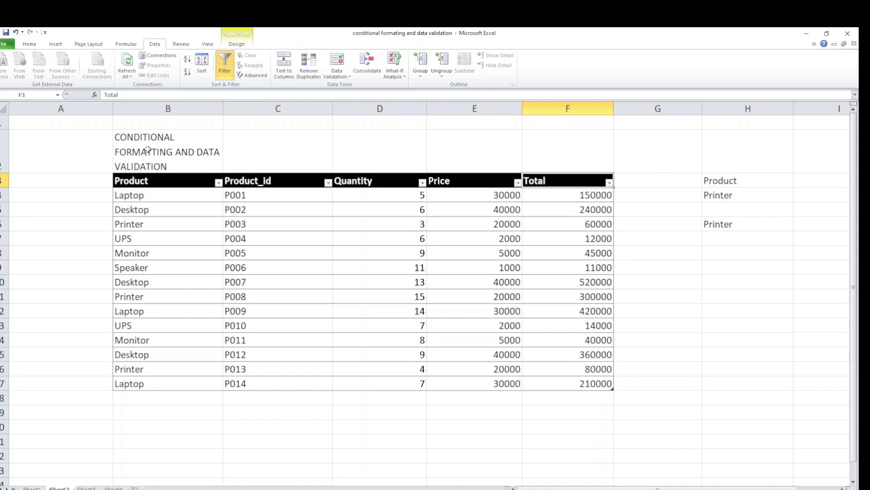
{"action": "left_click", "coordinate": [154, 196]}
{"action": "left_click", "coordinate": [154, 210]}
{"action": "left_click", "coordinate": [152, 225]}
{"action": "left_click", "coordinate": [150, 240]}
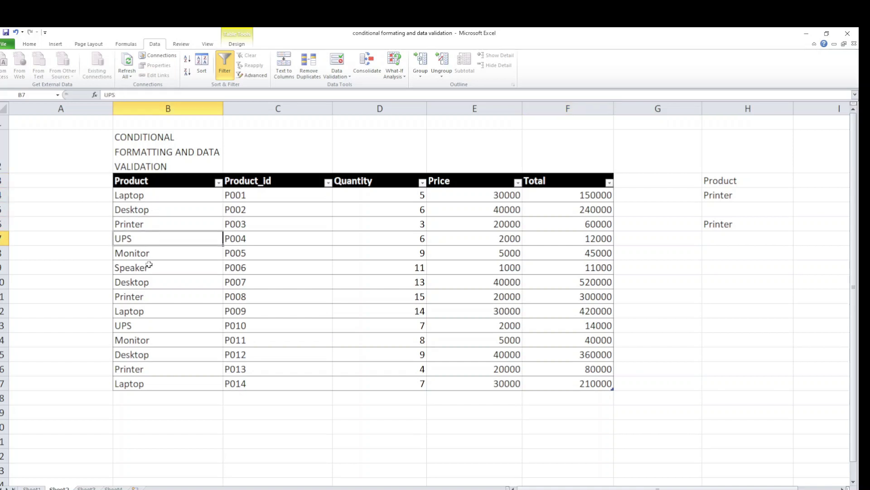
{"action": "left_click", "coordinate": [161, 385]}
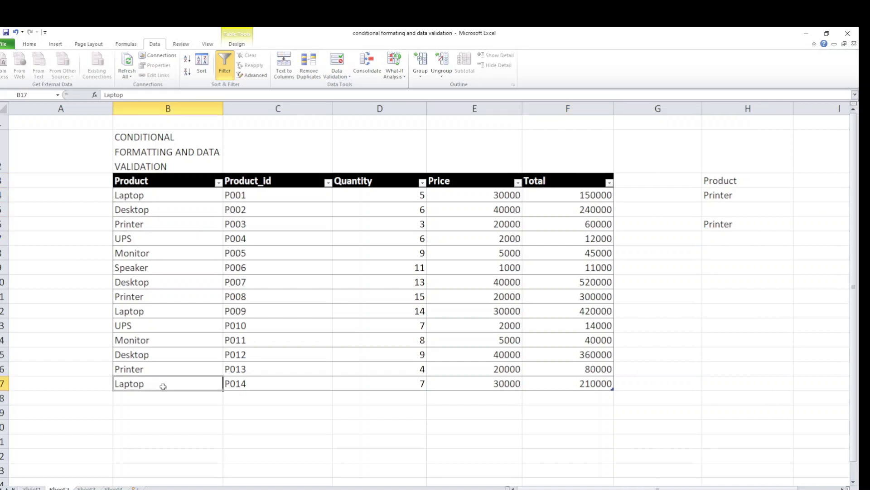
{"action": "left_click", "coordinate": [255, 194]}
{"action": "left_click", "coordinate": [255, 227]}
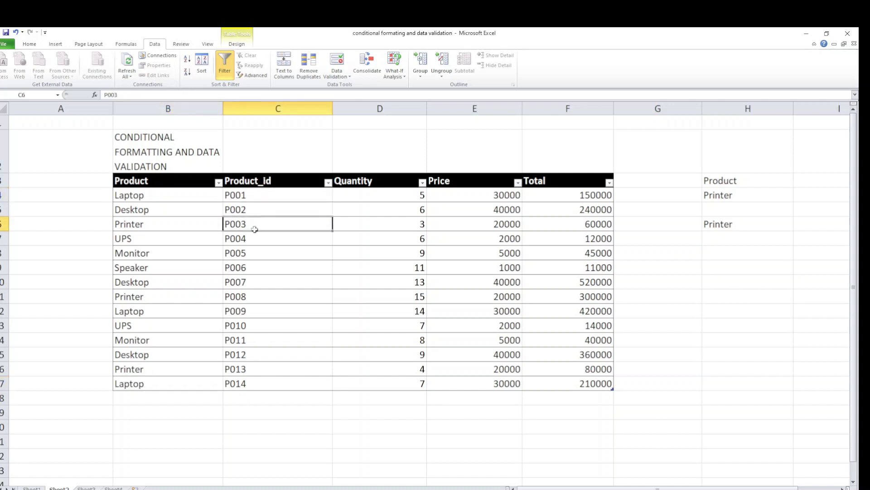
{"action": "left_click", "coordinate": [253, 385]}
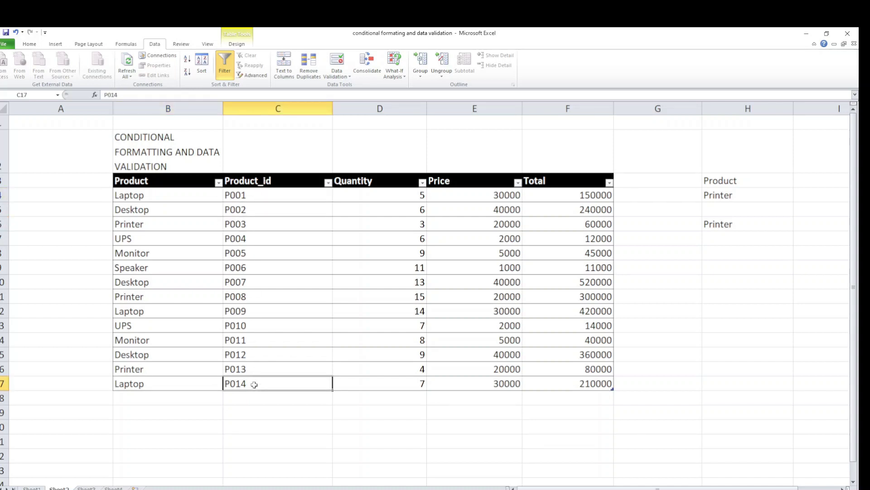
{"action": "left_click", "coordinate": [382, 196]}
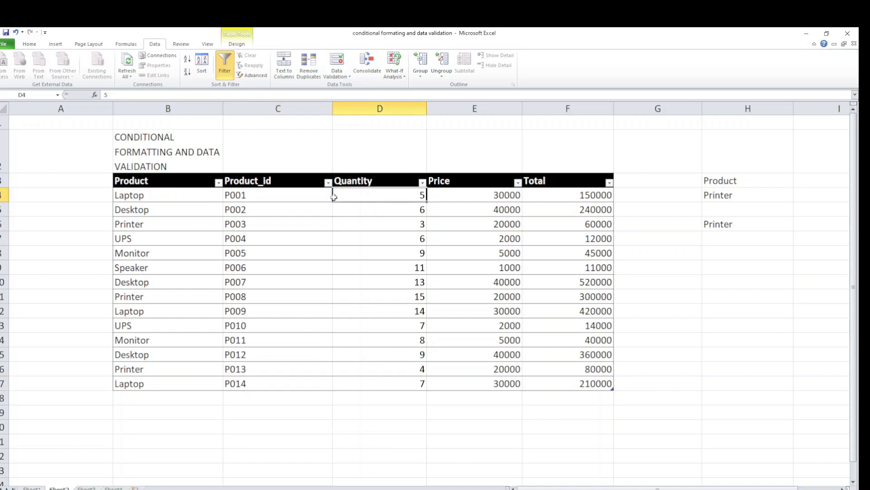
{"action": "left_click", "coordinate": [392, 213]}
{"action": "left_click", "coordinate": [398, 226]}
{"action": "left_click", "coordinate": [399, 241]}
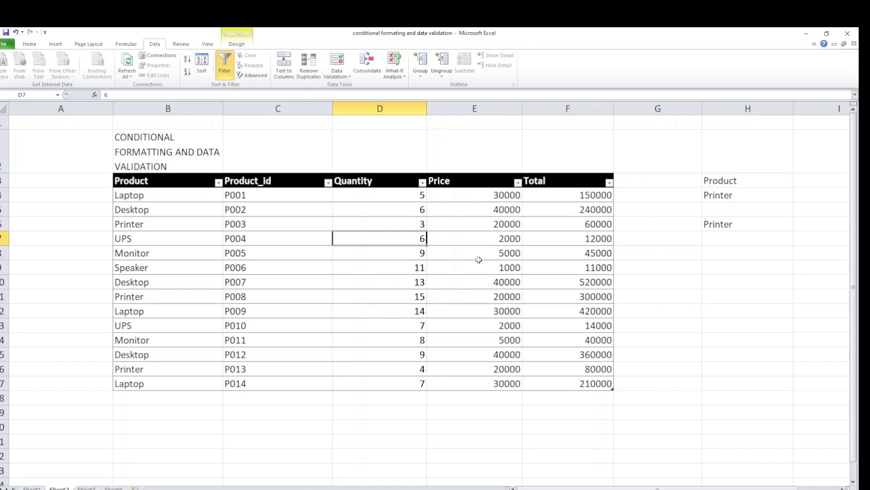
- Clear the Total values in F5:F17
{"action": "double_click", "coordinate": [558, 197]}
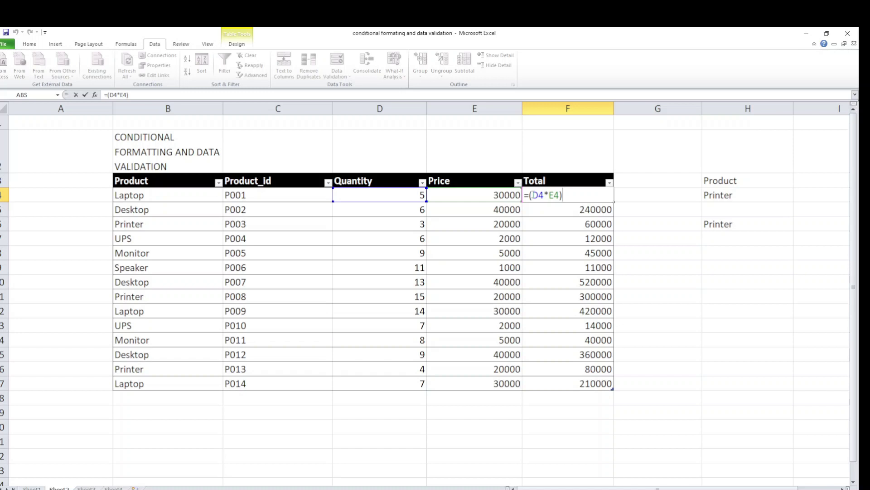
{"action": "left_click_drag", "start_coordinate": [591, 209], "coordinate": [573, 383]}
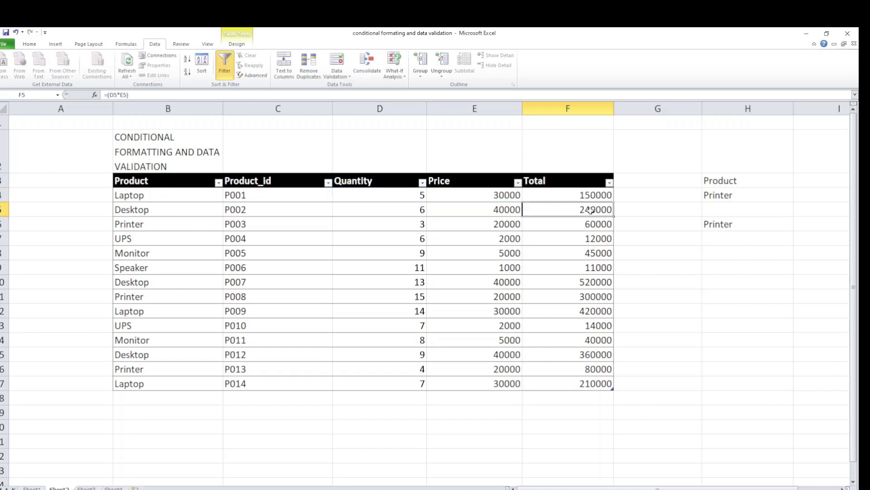
{"action": "key", "text": "Delete"}
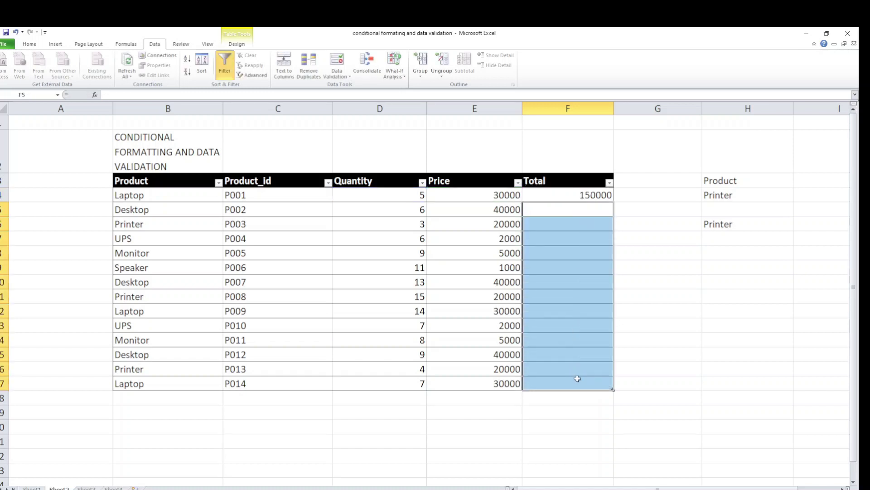
- Enter =(D5*E5) in F5 so Desktop's Total shows 240000
{"action": "double_click", "coordinate": [597, 208]}
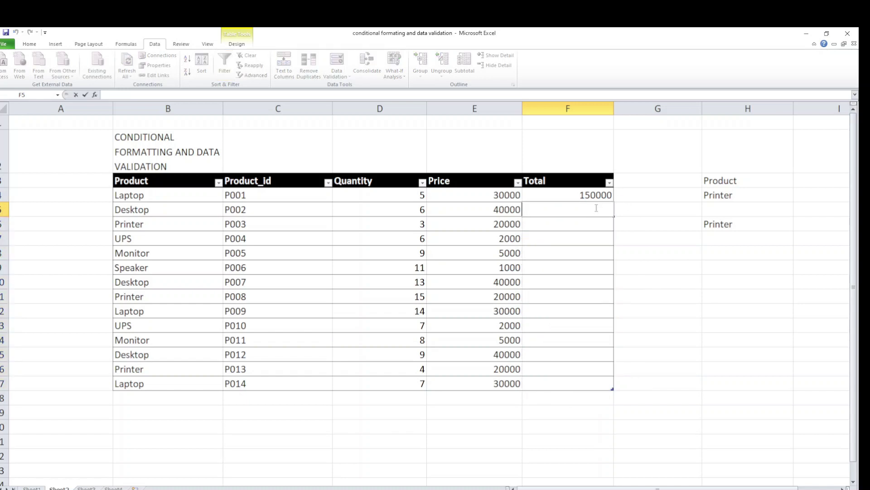
{"action": "type", "text": "=("}
{"action": "left_click", "coordinate": [394, 213]}
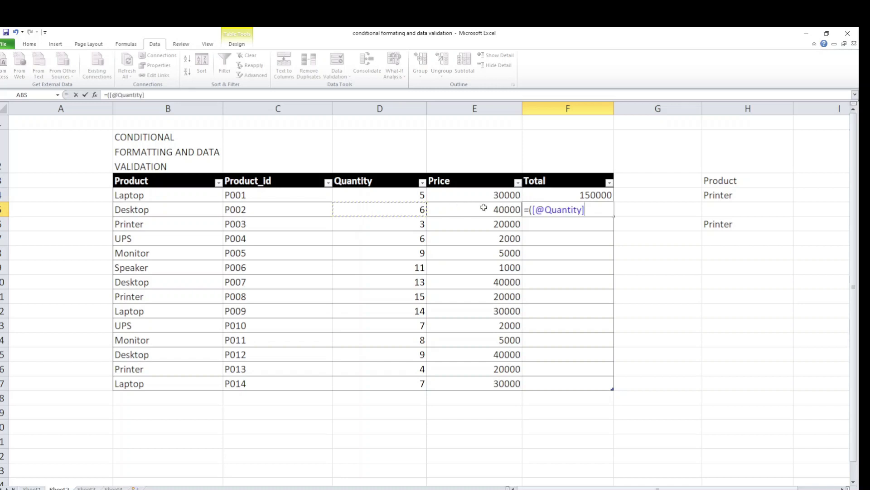
{"action": "left_click", "coordinate": [597, 210]}
{"action": "left_click_drag", "start_coordinate": [590, 210], "coordinate": [535, 209]}
{"action": "key", "text": "BackSpace"}
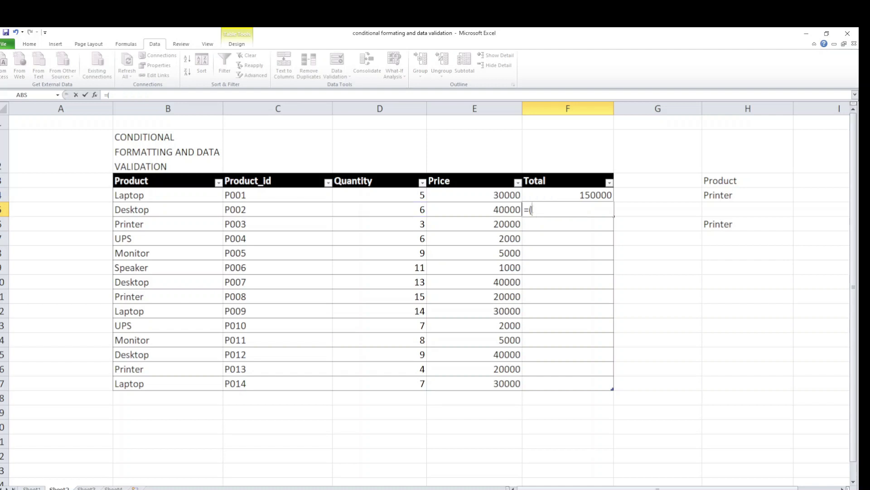
{"action": "type", "text": "D5*"}
{"action": "type", "text": "E"}
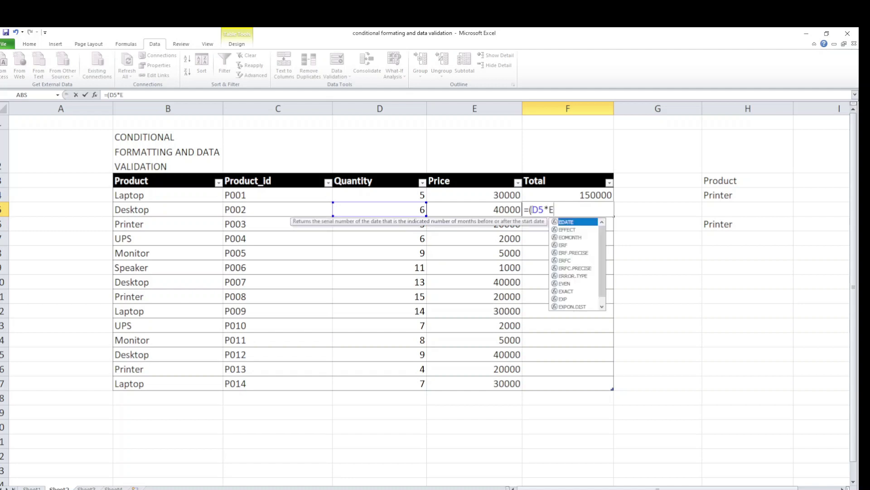
{"action": "type", "text": "5"}
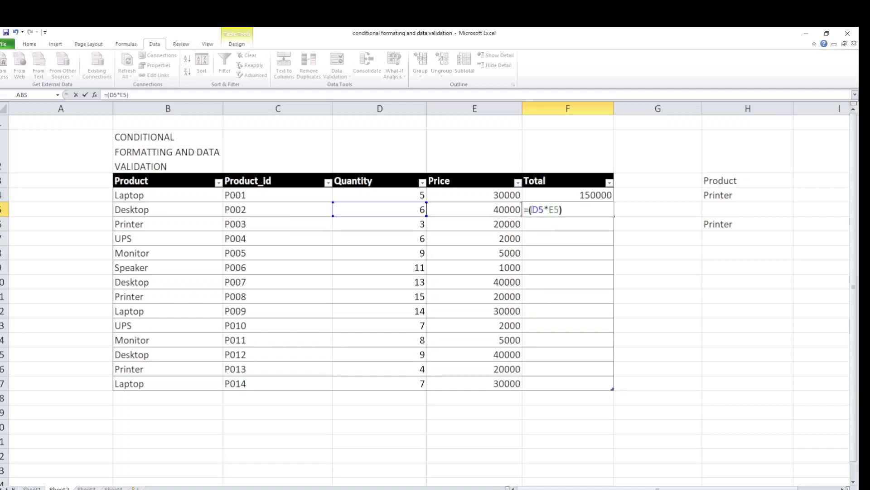
{"action": "key", "text": "Return"}
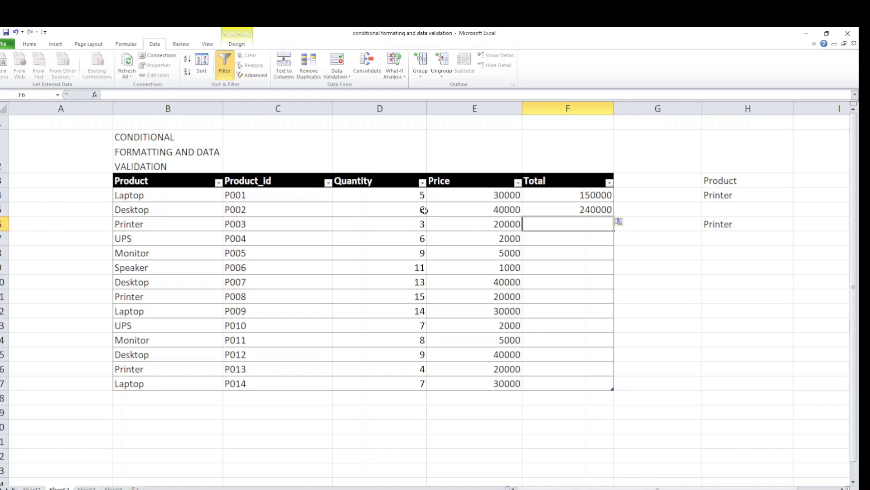
- Fill the Quantity × Price formula from F4:F5 down to F17
{"action": "left_click", "coordinate": [611, 210]}
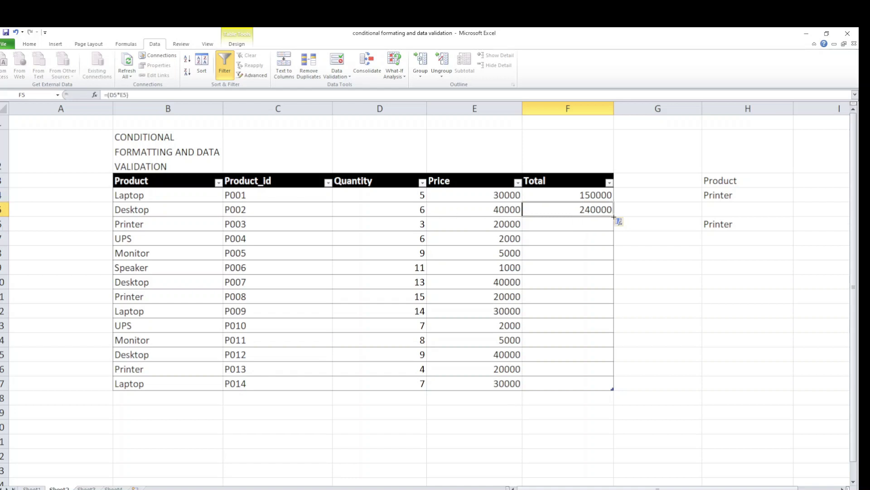
{"action": "left_click", "coordinate": [589, 223]}
{"action": "left_click", "coordinate": [594, 265]}
{"action": "left_click", "coordinate": [594, 279]}
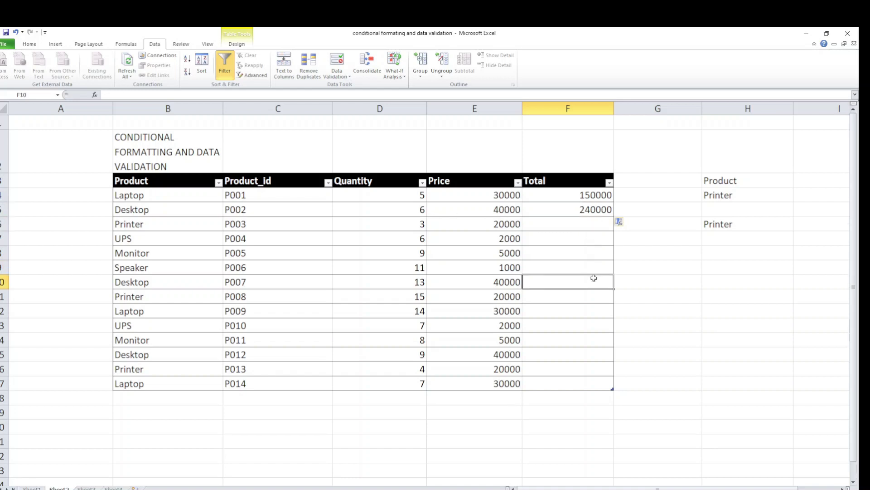
{"action": "left_click", "coordinate": [596, 211]}
{"action": "left_click", "coordinate": [609, 195]}
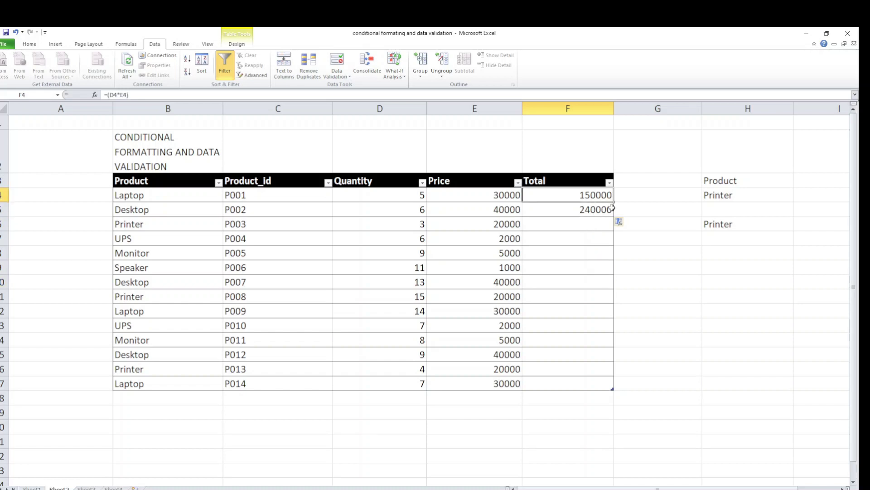
{"action": "left_click_drag", "start_coordinate": [613, 202], "coordinate": [612, 389]}
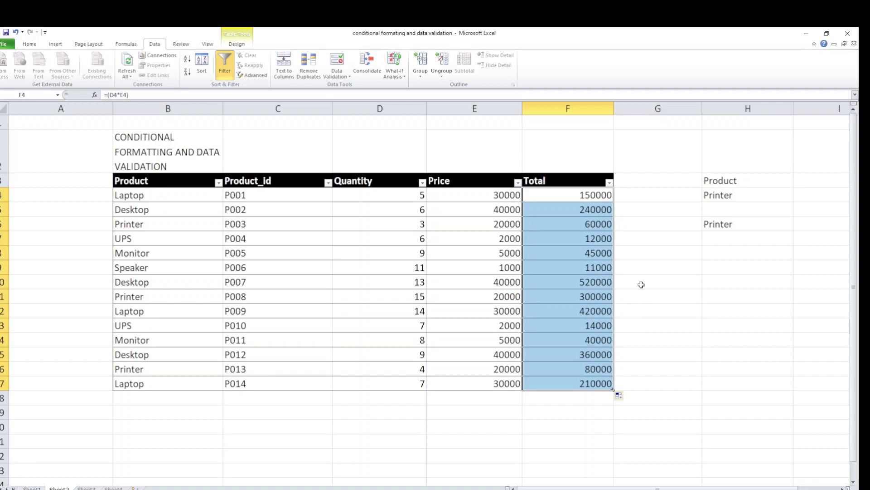
{"action": "key", "text": "ctrl+z"}
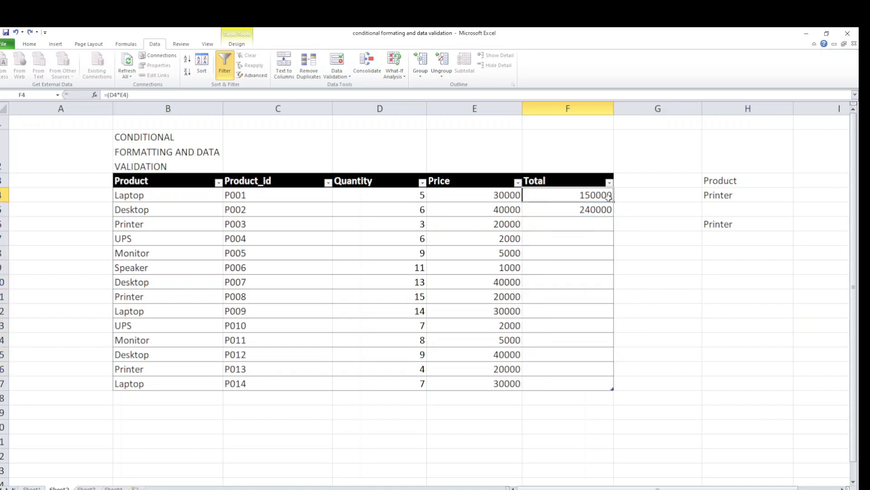
{"action": "left_click_drag", "start_coordinate": [610, 198], "coordinate": [612, 217]}
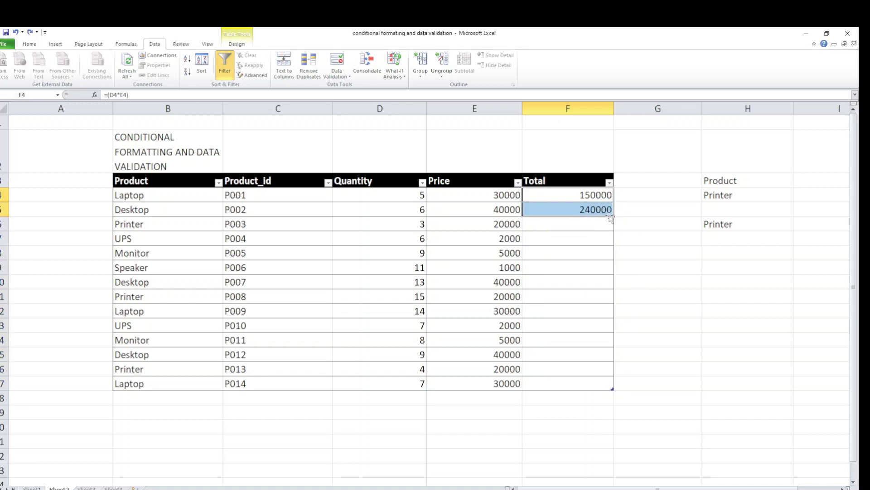
{"action": "left_click_drag", "start_coordinate": [615, 217], "coordinate": [609, 384]}
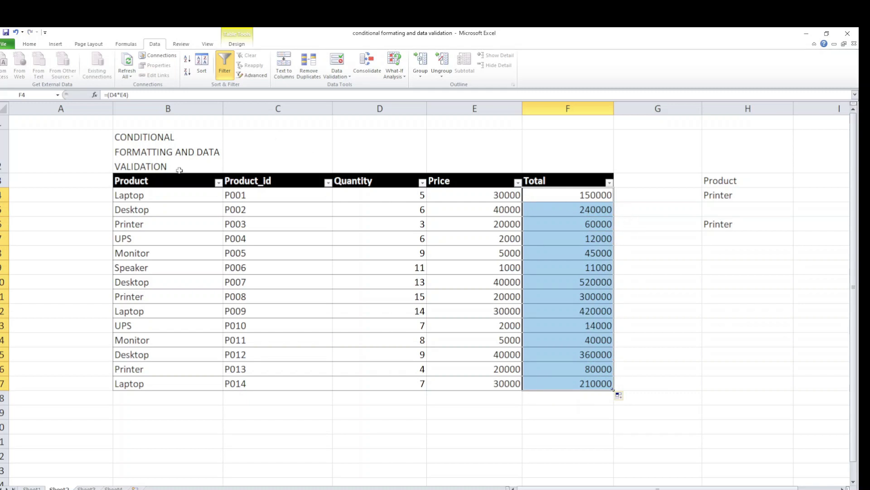
- Look over the Product column cells, then select the whole Total column F
{"action": "left_click", "coordinate": [167, 181]}
{"action": "left_click", "coordinate": [175, 192]}
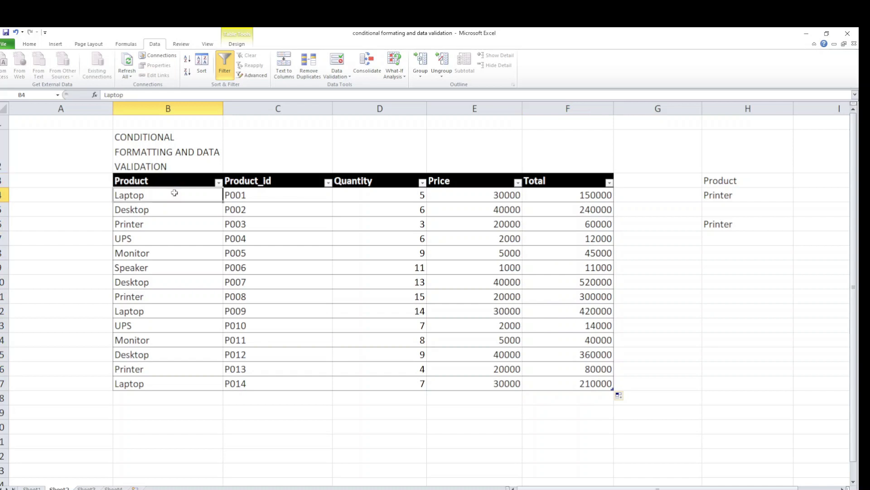
{"action": "left_click", "coordinate": [247, 196]}
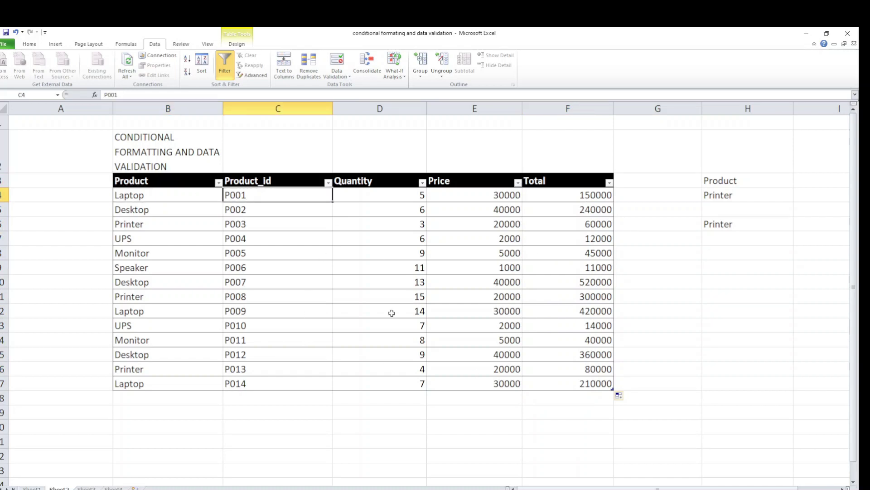
{"action": "left_click", "coordinate": [173, 295]}
{"action": "left_click", "coordinate": [172, 282]}
{"action": "left_click", "coordinate": [161, 197]}
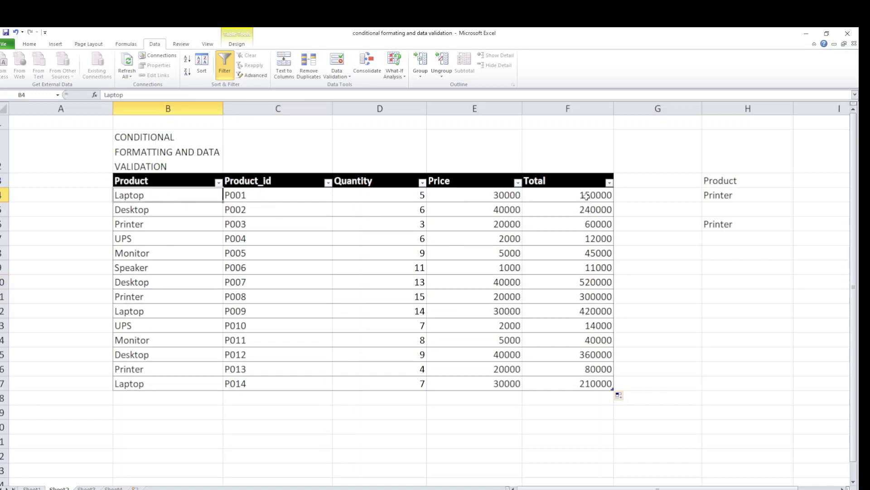
{"action": "left_click", "coordinate": [558, 109]}
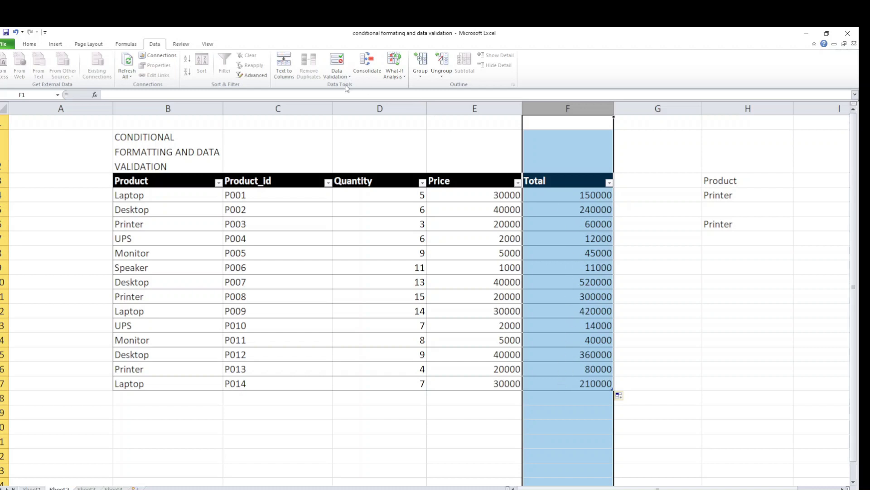
- Start a Greater Than highlight rule from Conditional Formatting, then cancel it
{"action": "left_click", "coordinate": [29, 44]}
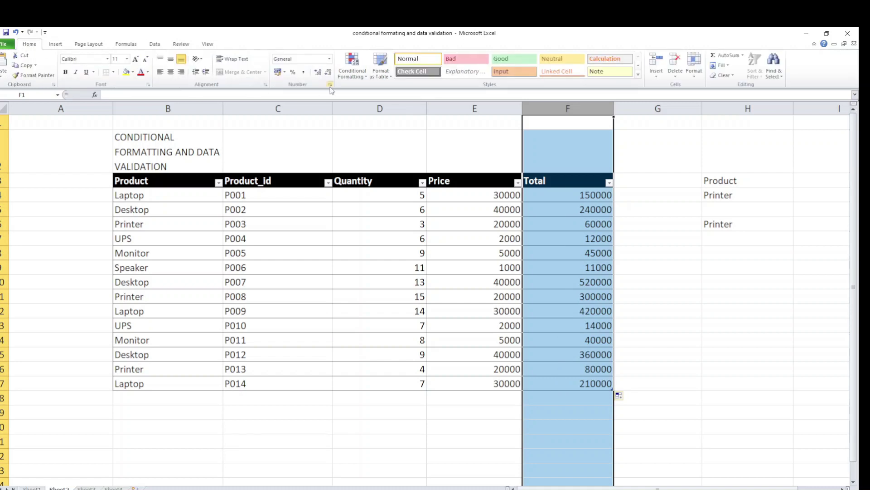
{"action": "left_click", "coordinate": [365, 76]}
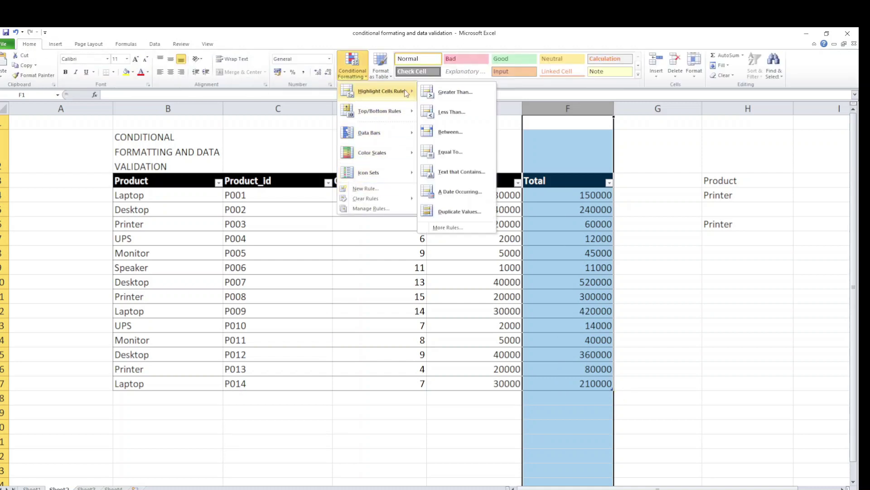
{"action": "mouse_move", "coordinate": [381, 91]}
{"action": "left_click", "coordinate": [466, 93]}
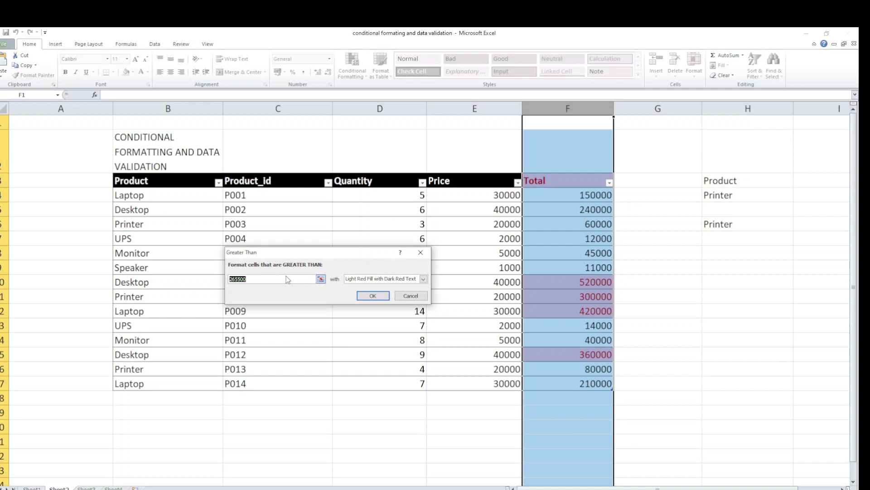
{"action": "key", "text": "BackSpace"}
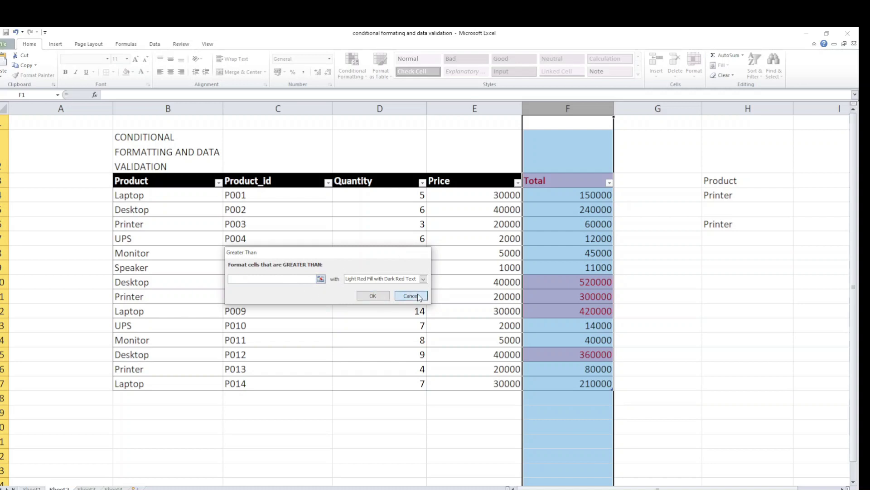
{"action": "left_click", "coordinate": [373, 295]}
- Select Total cells F4:F17 and begin a Greater Than rule with threshold 10
{"action": "left_click_drag", "start_coordinate": [595, 199], "coordinate": [596, 383]}
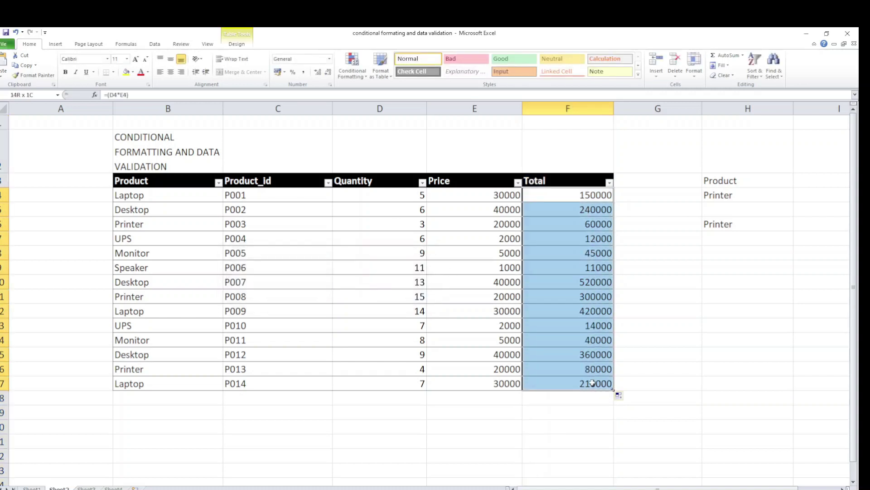
{"action": "left_click", "coordinate": [353, 72]}
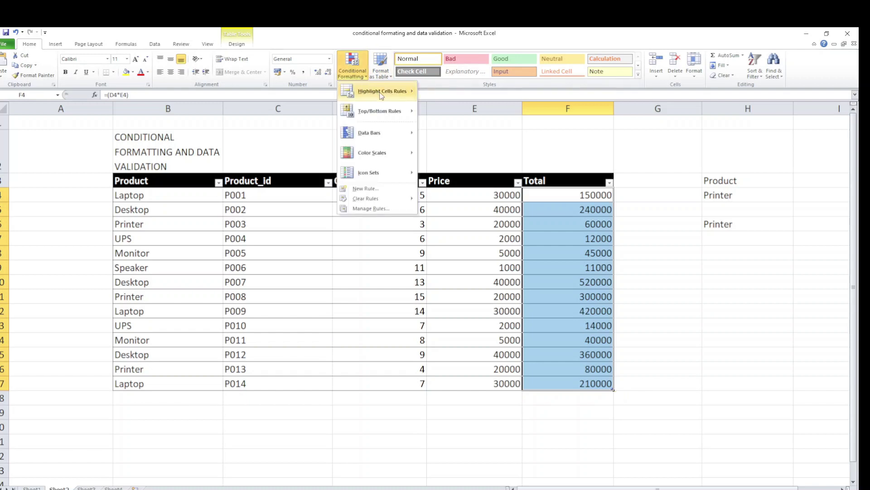
{"action": "mouse_move", "coordinate": [382, 91]}
{"action": "left_click", "coordinate": [455, 92]}
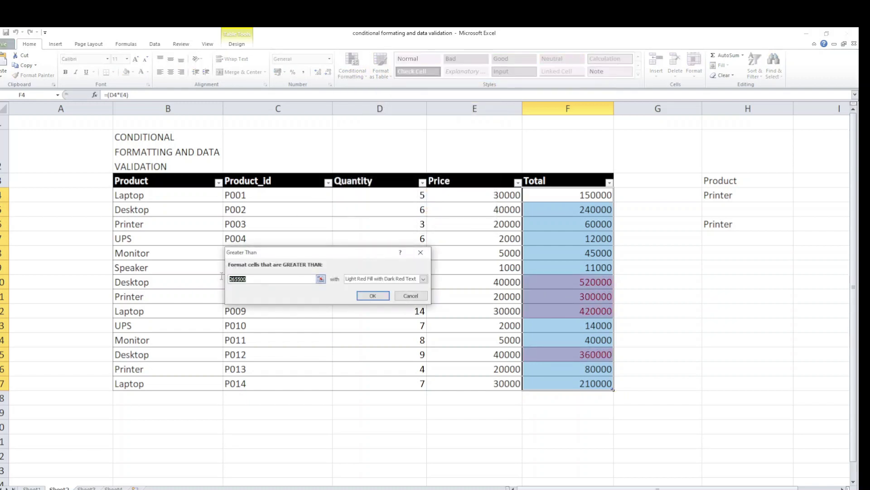
{"action": "type", "text": "10000"}
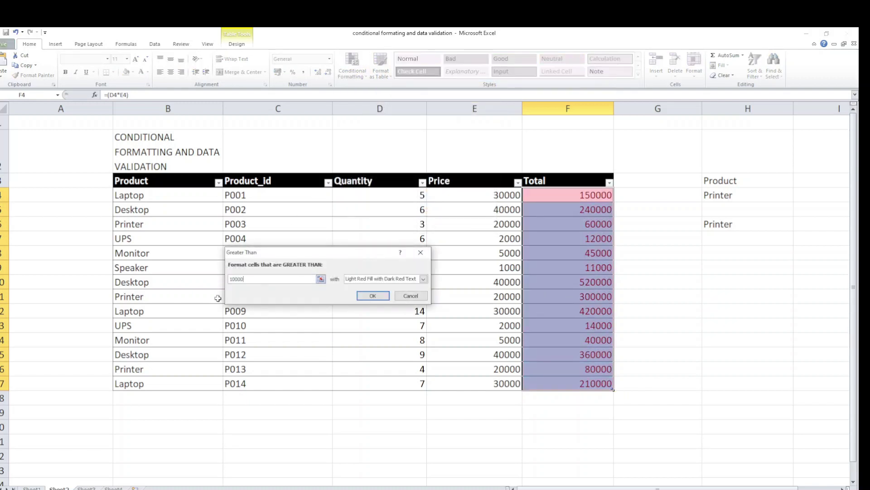
{"action": "left_click", "coordinate": [395, 279]}
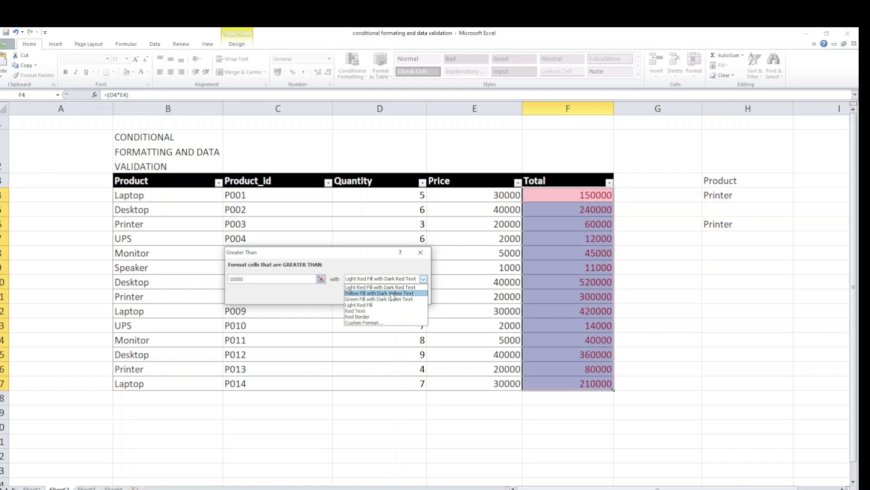
- Apply the Greater Than rule with Yellow Fill with Dark Yellow Text, then reselect F4:F17
{"action": "left_click", "coordinate": [393, 293]}
{"action": "left_click", "coordinate": [381, 295]}
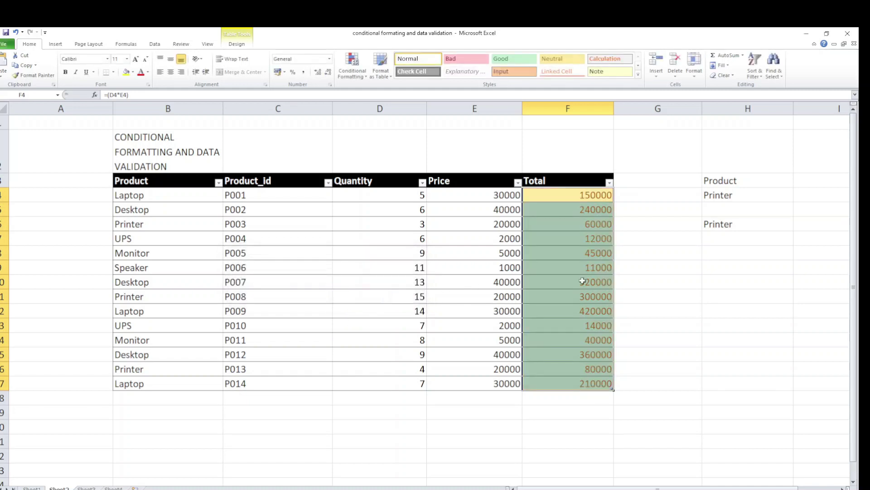
{"action": "left_click", "coordinate": [582, 281]}
{"action": "left_click", "coordinate": [672, 265]}
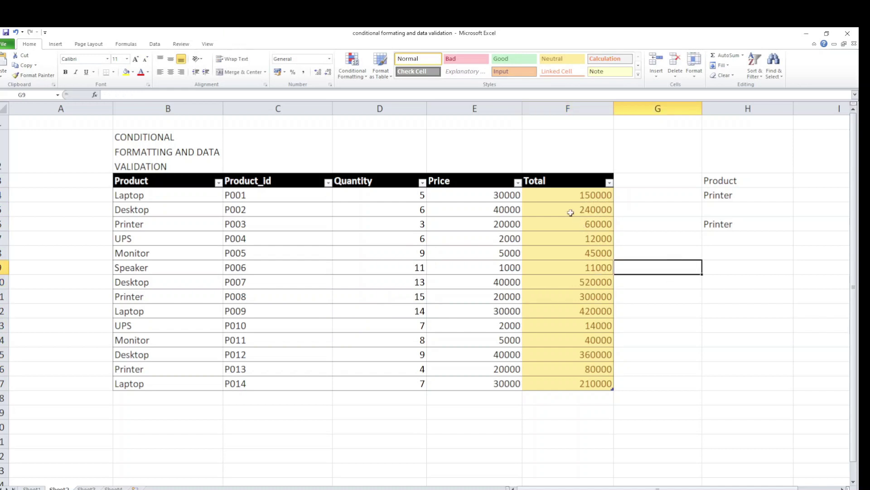
{"action": "left_click", "coordinate": [562, 198]}
{"action": "left_click", "coordinate": [554, 110]}
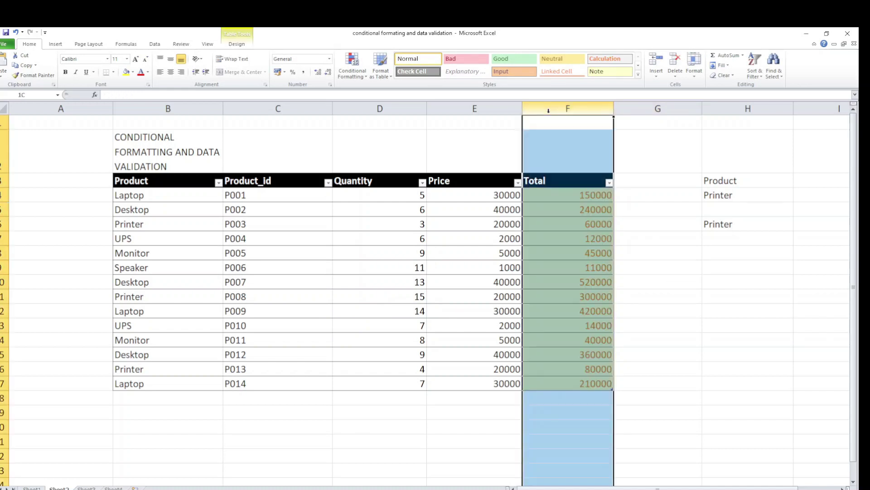
{"action": "left_click", "coordinate": [557, 194]}
{"action": "left_click_drag", "start_coordinate": [558, 197], "coordinate": [559, 383]}
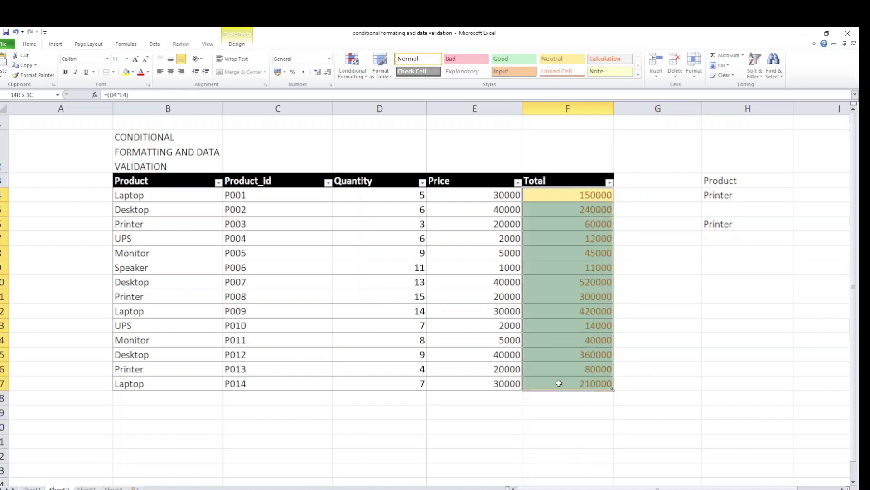
- Add another Greater Than rule with threshold 1 and Yellow Fill with Dark Yellow Text
{"action": "left_click", "coordinate": [352, 68]}
{"action": "mouse_move", "coordinate": [375, 93]}
{"action": "left_click", "coordinate": [455, 92]}
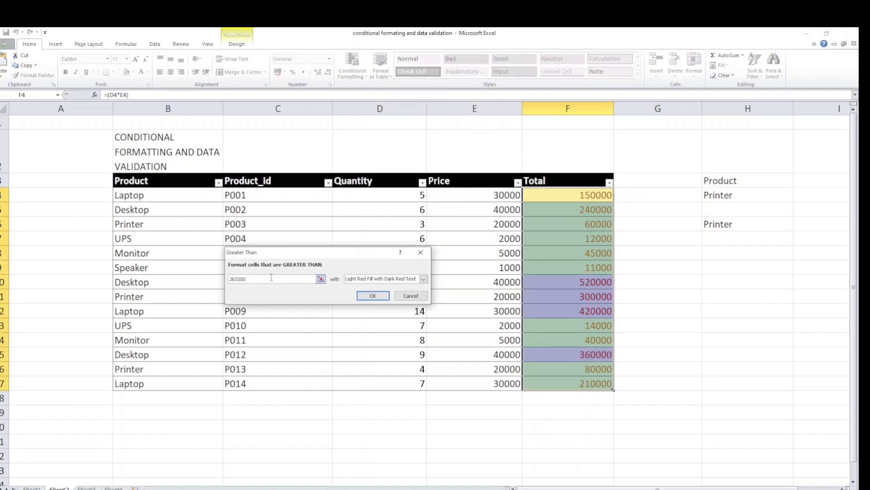
{"action": "type", "text": "10000"}
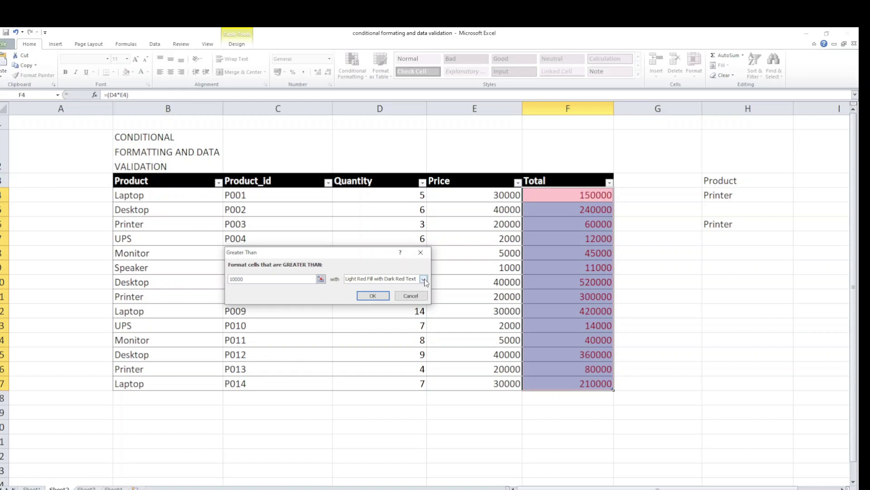
{"action": "left_click", "coordinate": [423, 278]}
{"action": "left_click", "coordinate": [378, 293]}
{"action": "left_click", "coordinate": [373, 295]}
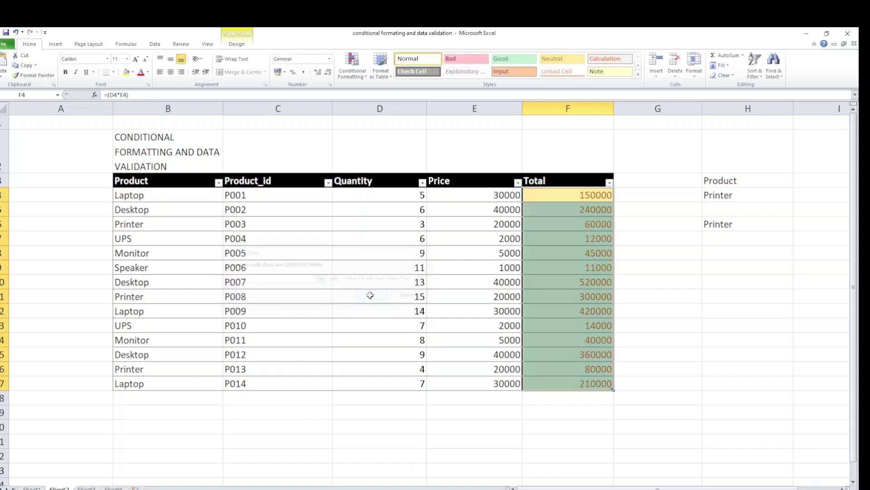
{"action": "left_click", "coordinate": [636, 261]}
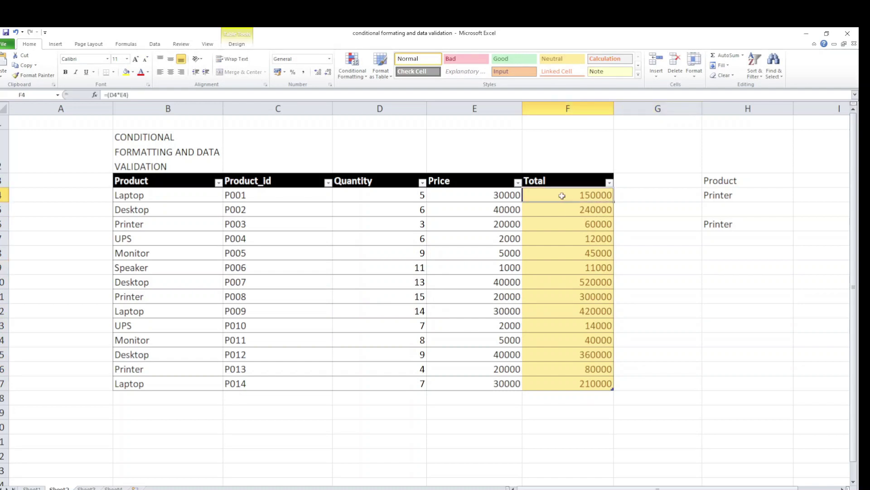
{"action": "left_click", "coordinate": [555, 109]}
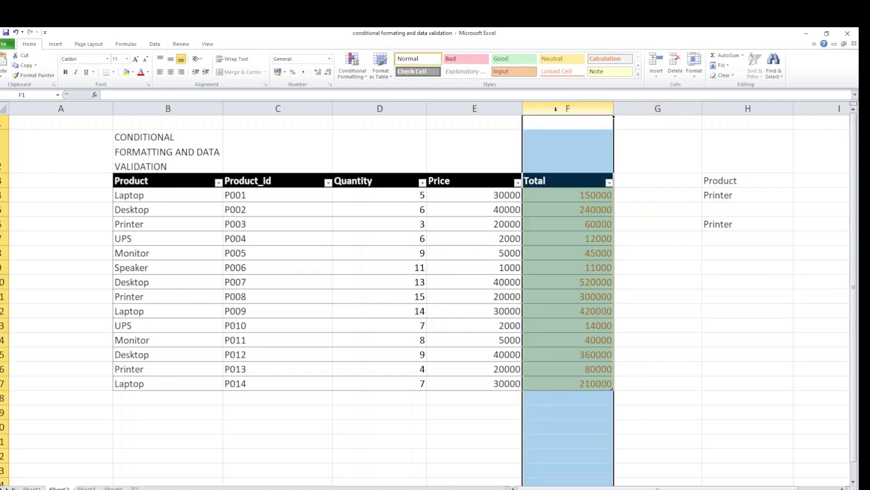
- Start a Greater Than highlight rule, then dismiss it without applying
{"action": "left_click", "coordinate": [576, 209]}
{"action": "left_click", "coordinate": [576, 198]}
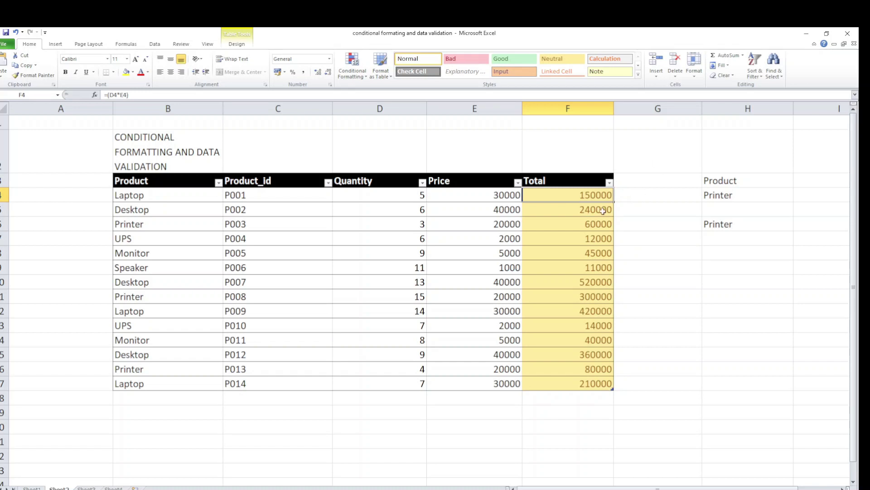
{"action": "left_click", "coordinate": [353, 68]}
{"action": "mouse_move", "coordinate": [420, 105]}
{"action": "left_click", "coordinate": [436, 91]}
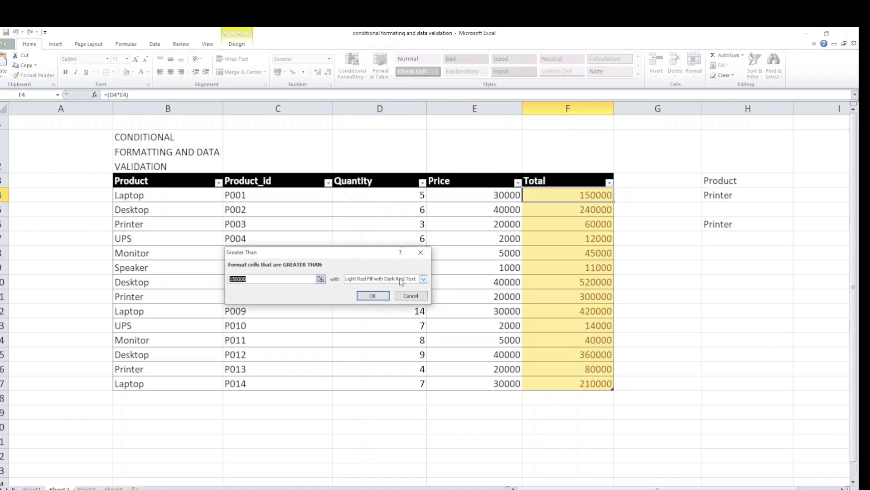
{"action": "left_click", "coordinate": [422, 253]}
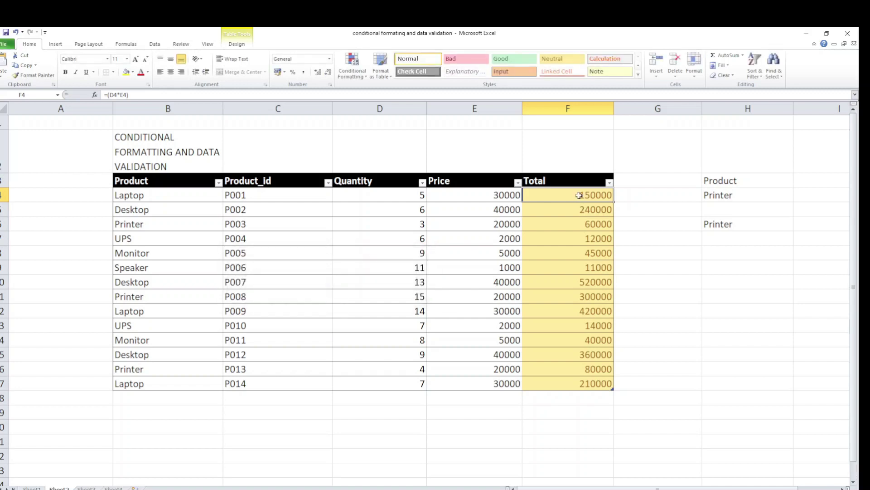
- Highlight F4:F17 totals greater than cell F7 (12000) with Light Red Fill
{"action": "left_click_drag", "start_coordinate": [579, 195], "coordinate": [577, 383]}
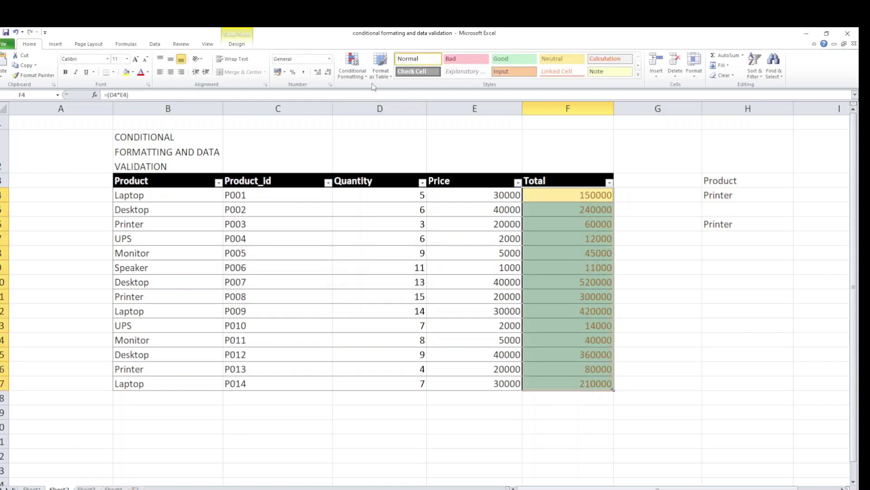
{"action": "left_click", "coordinate": [353, 68]}
{"action": "left_click", "coordinate": [442, 93]}
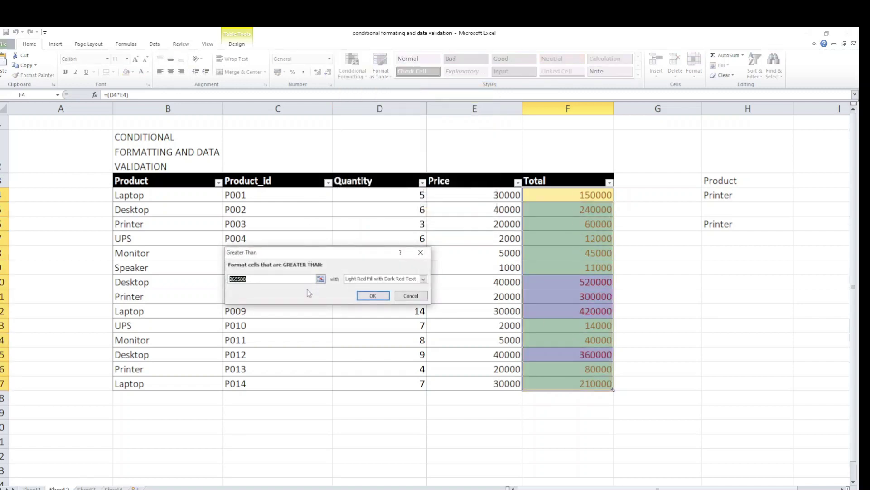
{"action": "left_click", "coordinate": [321, 279]}
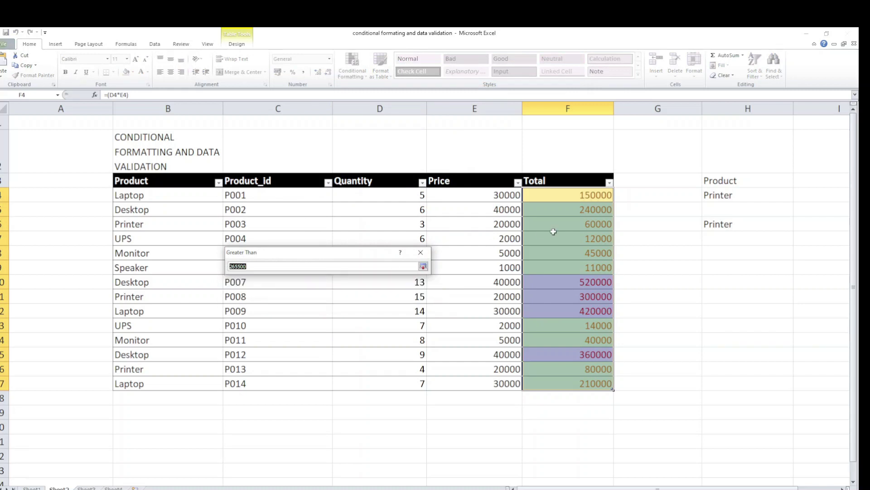
{"action": "left_click", "coordinate": [580, 238]}
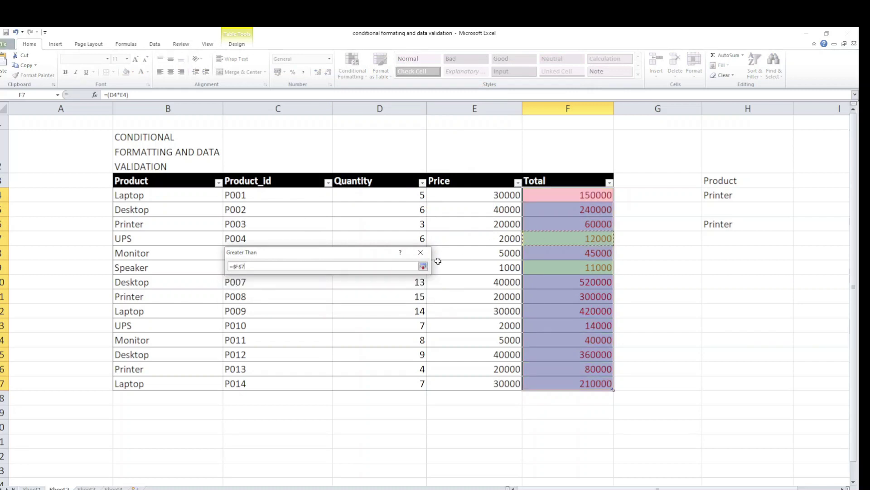
{"action": "left_click", "coordinate": [423, 266]}
{"action": "left_click", "coordinate": [372, 295]}
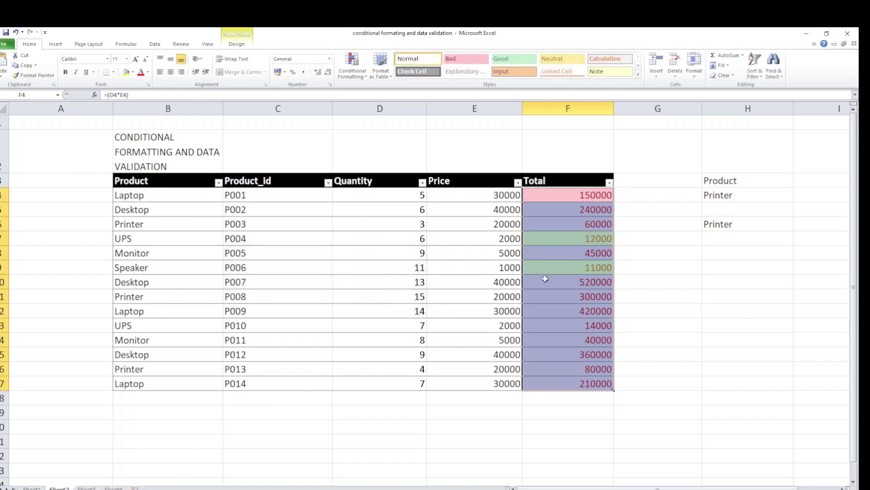
{"action": "left_click", "coordinate": [674, 264]}
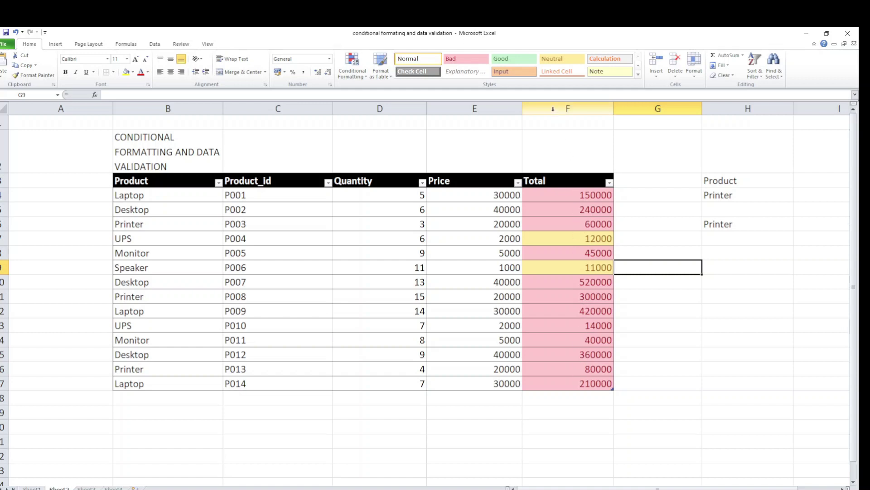
- Clear all conditional formatting rules from column F, then select F4:F17
{"action": "left_click", "coordinate": [562, 109]}
{"action": "left_click", "coordinate": [353, 68]}
{"action": "mouse_move", "coordinate": [366, 197]}
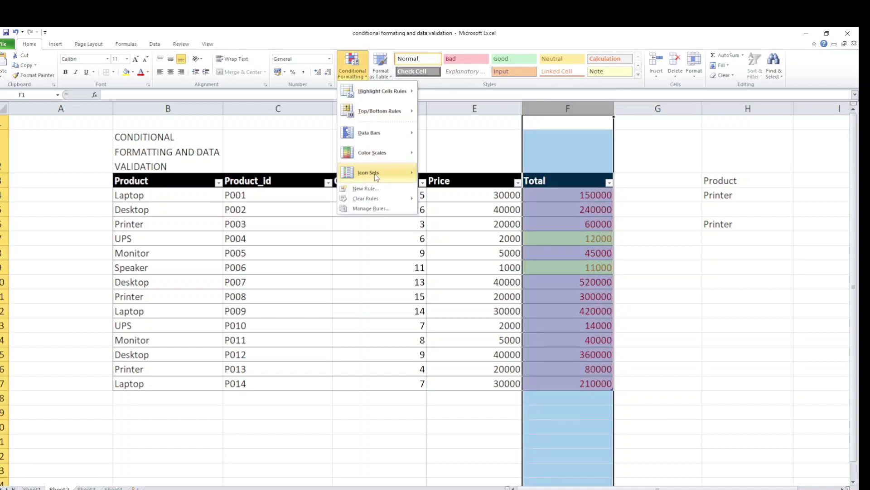
{"action": "left_click", "coordinate": [449, 209]}
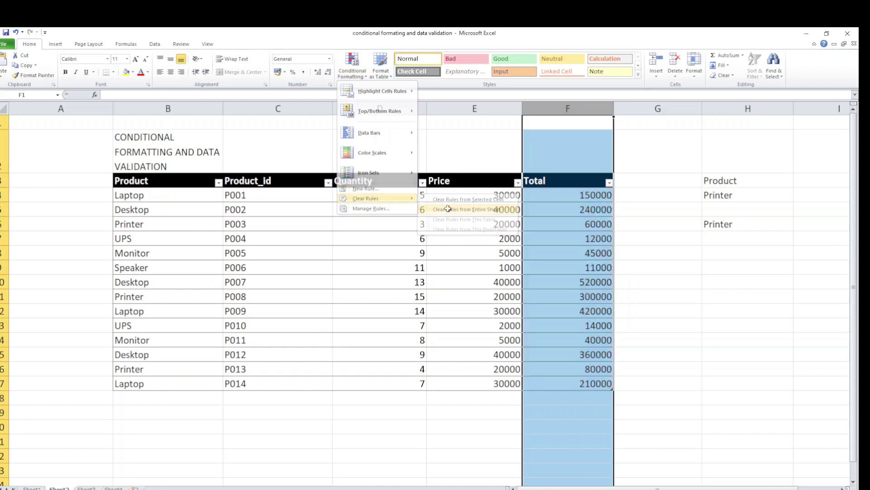
{"action": "left_click", "coordinate": [586, 200]}
{"action": "left_click_drag", "start_coordinate": [585, 202], "coordinate": [575, 383]}
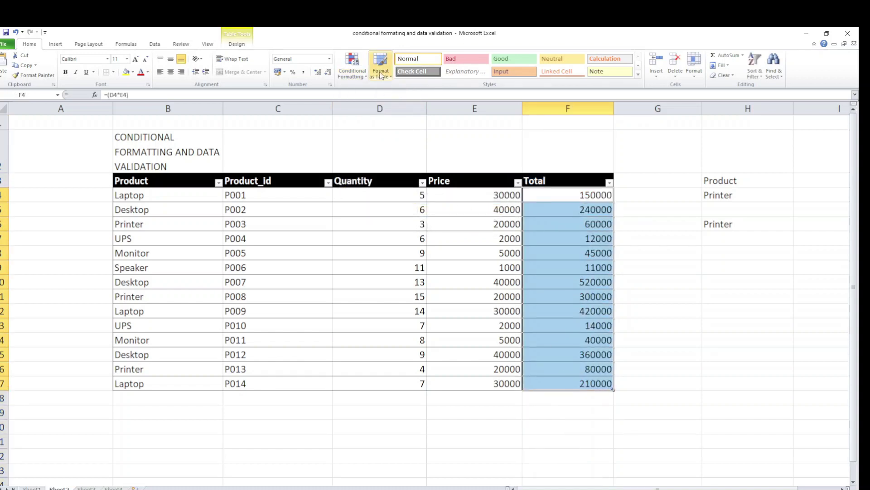
- Highlight Totals greater than F9 (11000) with green fill and dark green text
{"action": "left_click", "coordinate": [353, 68]}
{"action": "mouse_move", "coordinate": [381, 91]}
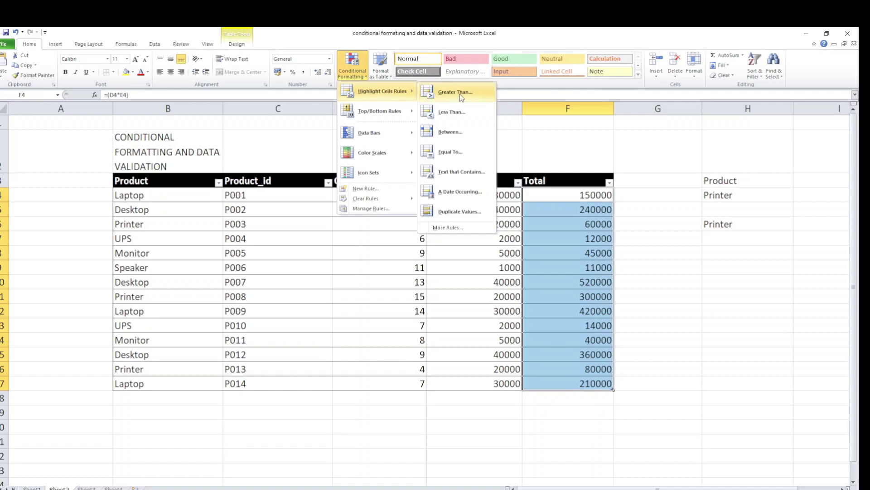
{"action": "left_click", "coordinate": [453, 92]}
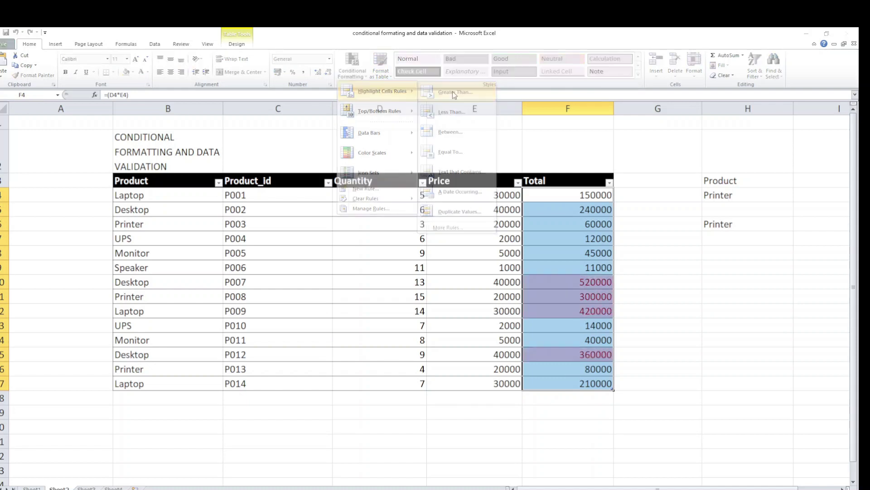
{"action": "left_click", "coordinate": [321, 280]}
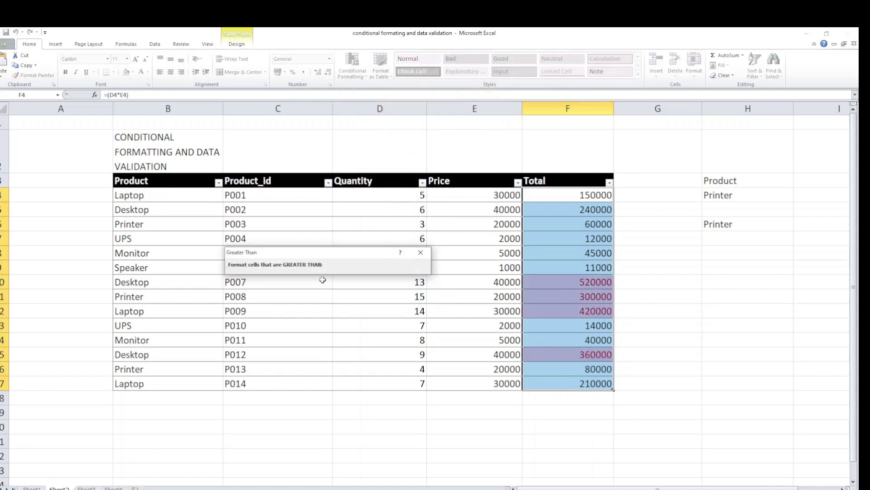
{"action": "left_click", "coordinate": [601, 268]}
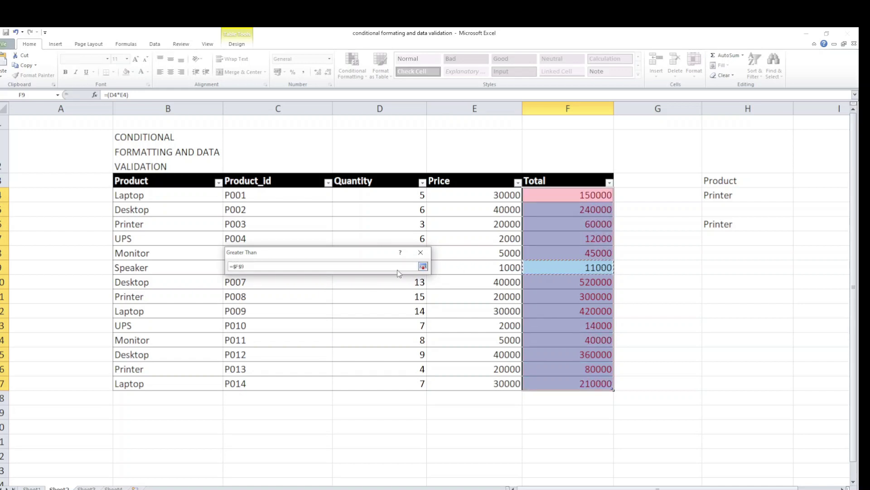
{"action": "left_click", "coordinate": [423, 266]}
{"action": "left_click", "coordinate": [422, 279]}
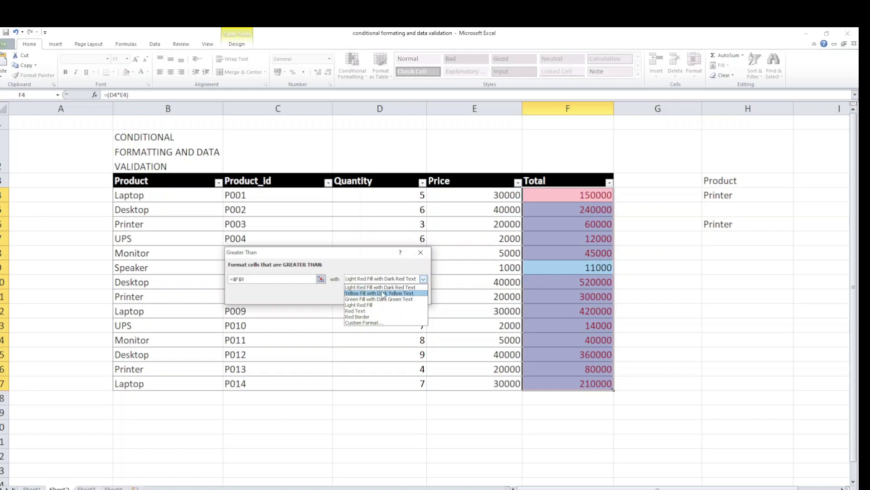
{"action": "left_click", "coordinate": [380, 299]}
{"action": "left_click", "coordinate": [377, 296]}
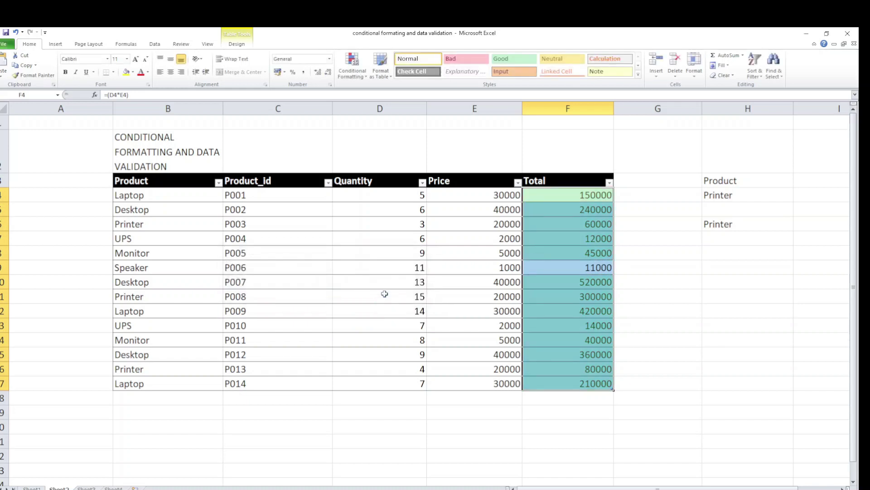
{"action": "left_click", "coordinate": [648, 237]}
{"action": "left_click", "coordinate": [590, 298]}
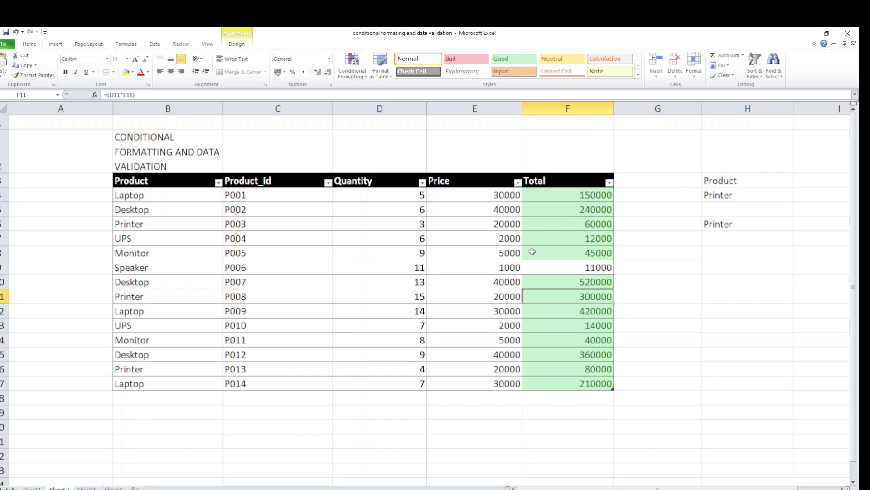
{"action": "left_click", "coordinate": [352, 68]}
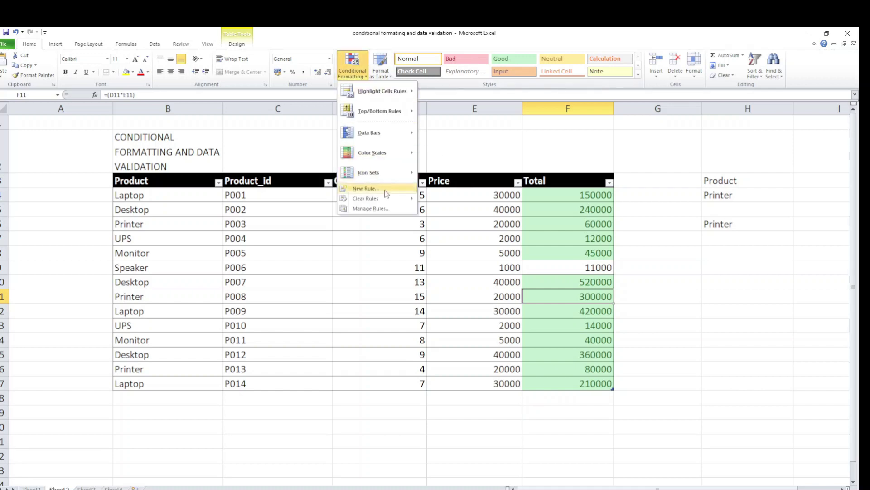
{"action": "mouse_move", "coordinate": [370, 198]}
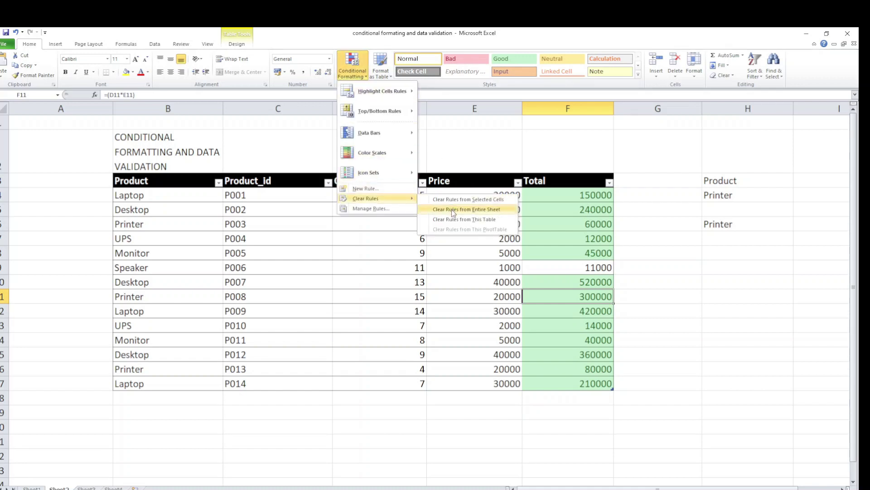
- Clear all conditional formatting rules from the sheet and reselect the totals F4:F17
{"action": "left_click", "coordinate": [453, 219]}
{"action": "left_click", "coordinate": [562, 195]}
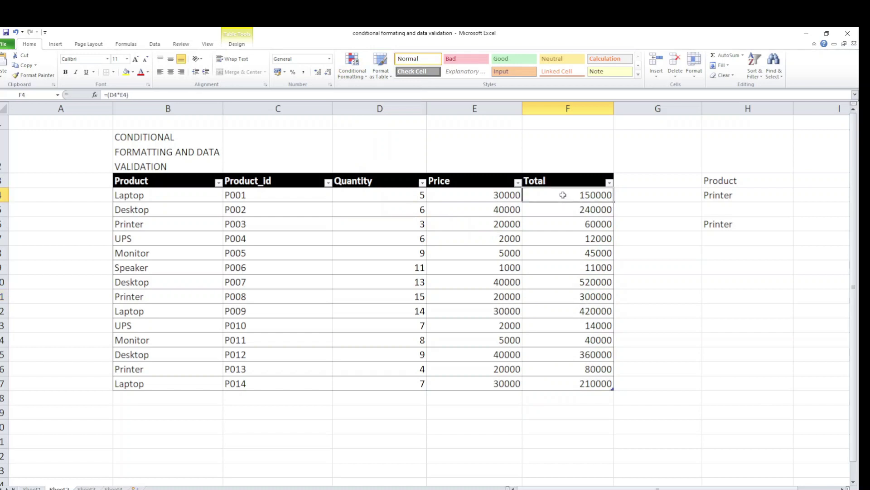
{"action": "left_click_drag", "start_coordinate": [563, 195], "coordinate": [563, 383]}
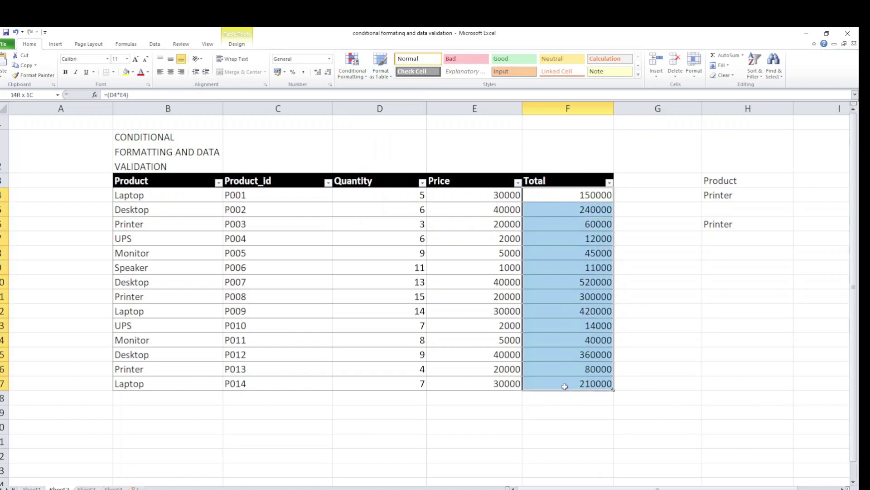
{"action": "left_click", "coordinate": [359, 78]}
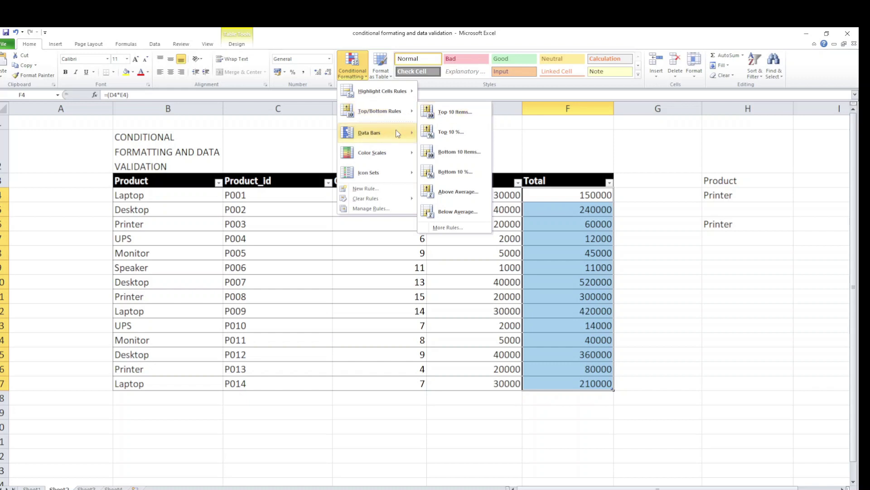
{"action": "mouse_move", "coordinate": [382, 91]}
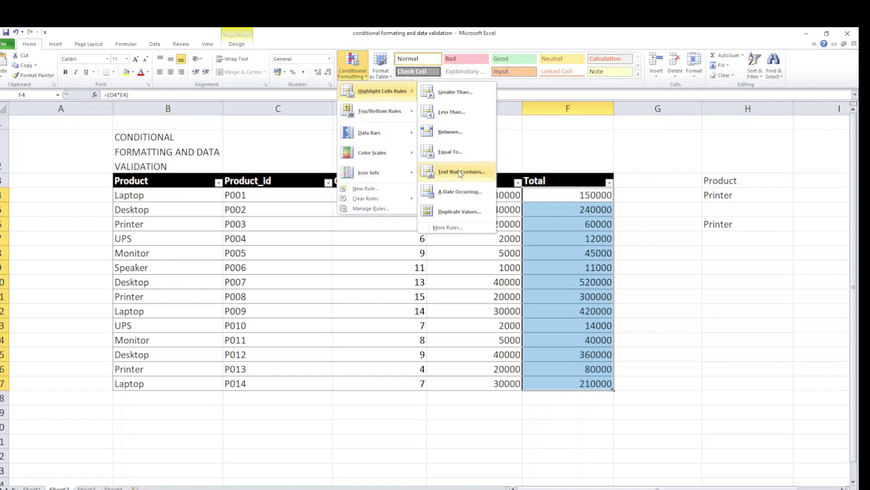
- Shade Product cells B4:B17 containing 'Laptop' with light red fill via a Text that Contains rule
{"action": "left_click_drag", "start_coordinate": [187, 195], "coordinate": [189, 385]}
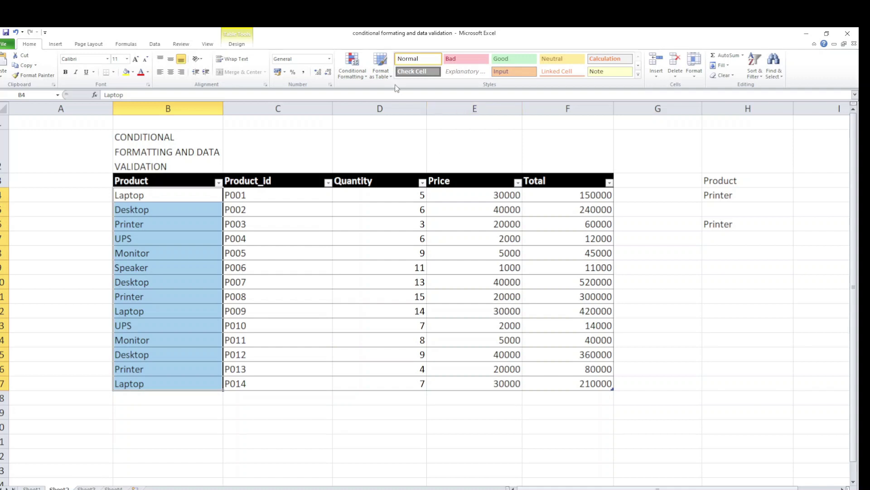
{"action": "left_click", "coordinate": [352, 70]}
{"action": "mouse_move", "coordinate": [380, 111]}
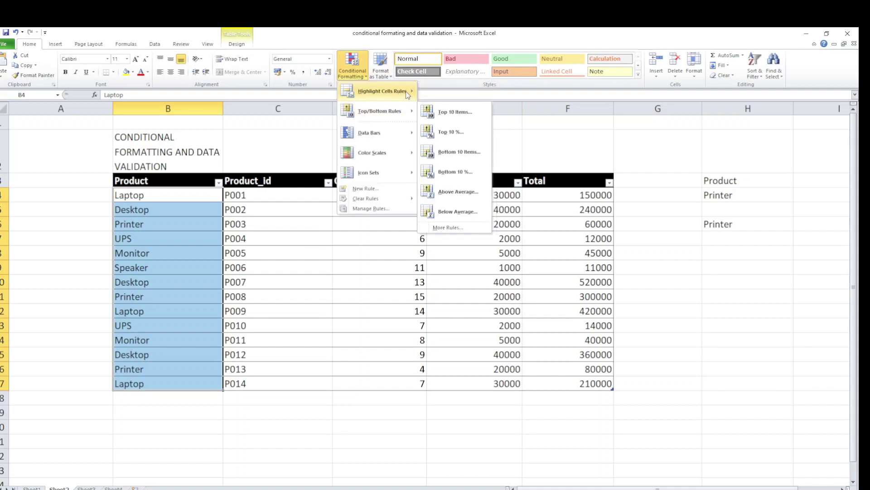
{"action": "left_click", "coordinate": [478, 171]}
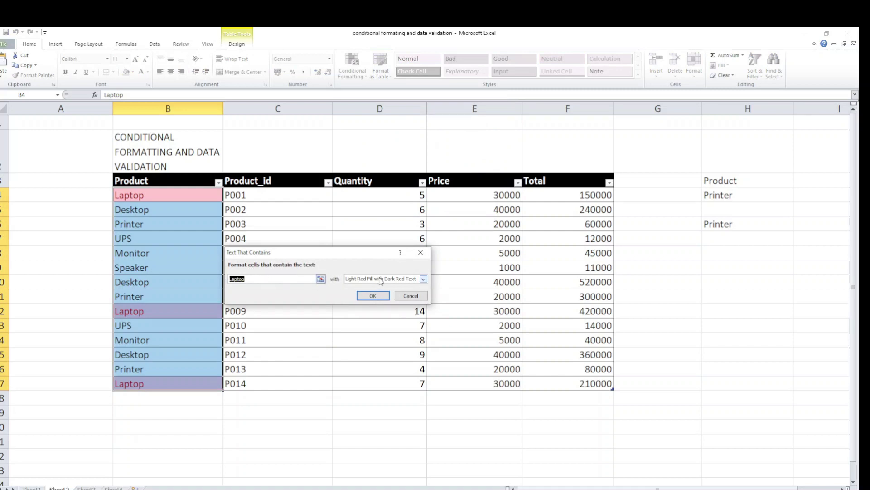
{"action": "left_click", "coordinate": [381, 279]}
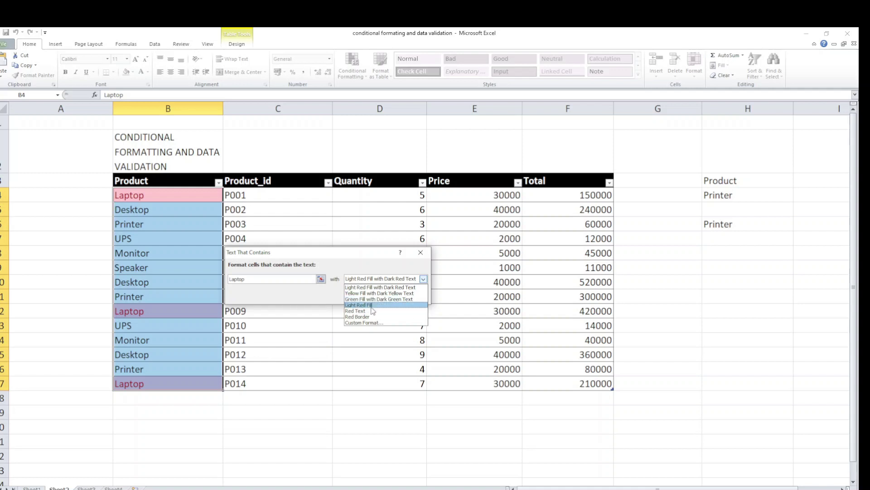
{"action": "left_click", "coordinate": [372, 305]}
{"action": "left_click", "coordinate": [373, 296]}
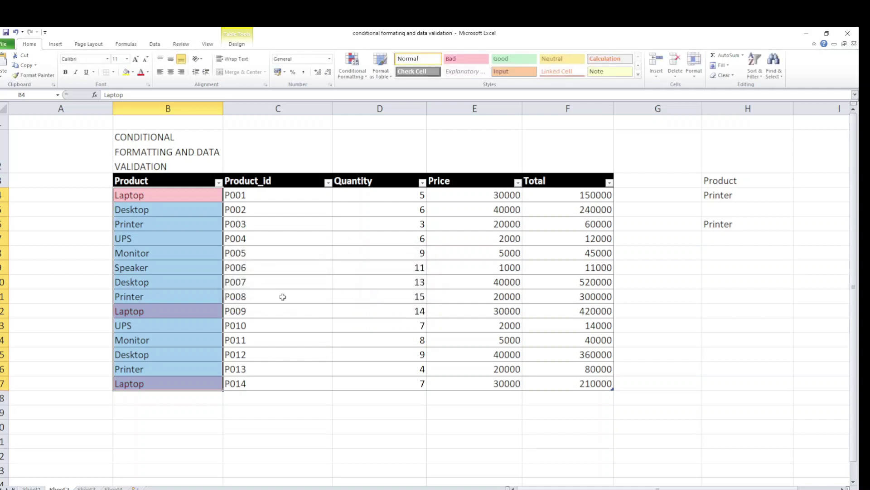
{"action": "left_click", "coordinate": [82, 246]}
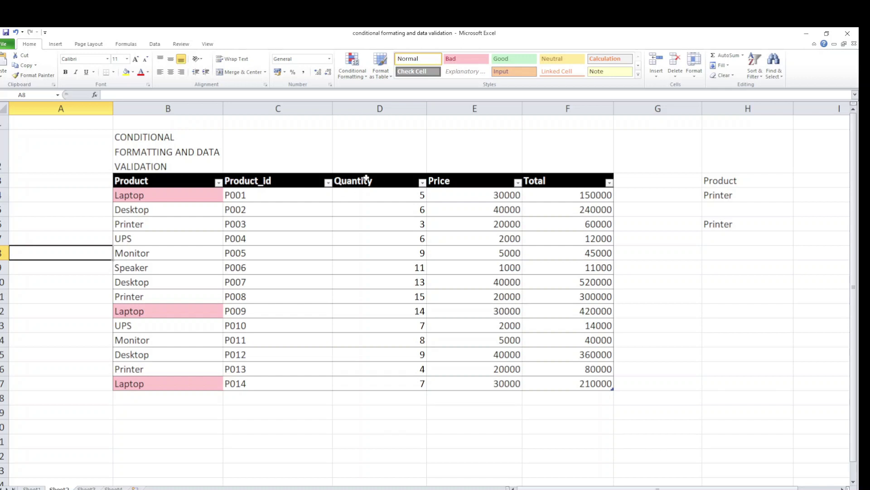
- Outline Quantity values in D4:D17 less than 5 with a red border
{"action": "left_click", "coordinate": [366, 179]}
{"action": "left_click_drag", "start_coordinate": [369, 194], "coordinate": [374, 382]}
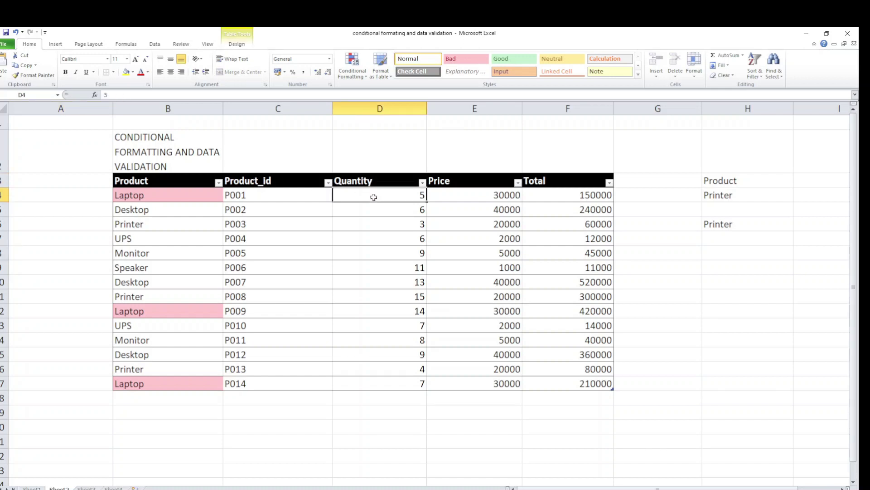
{"action": "left_click", "coordinate": [352, 66]}
{"action": "mouse_move", "coordinate": [381, 91]}
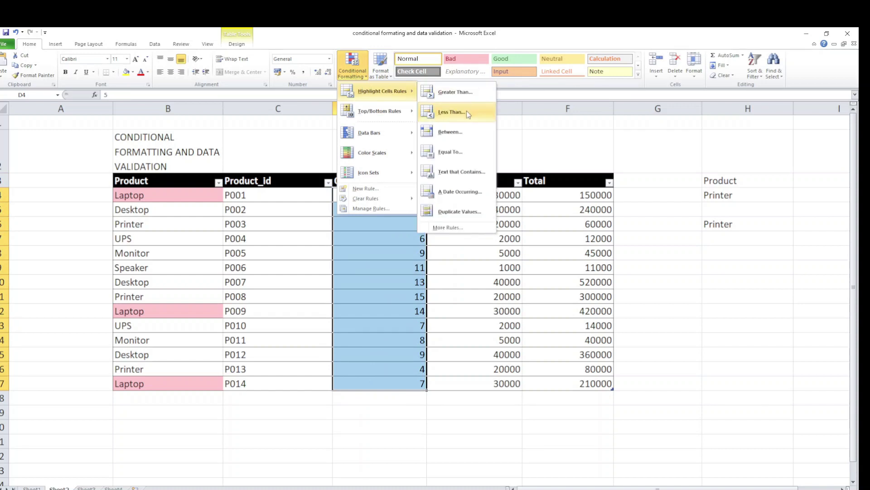
{"action": "left_click", "coordinate": [469, 114]}
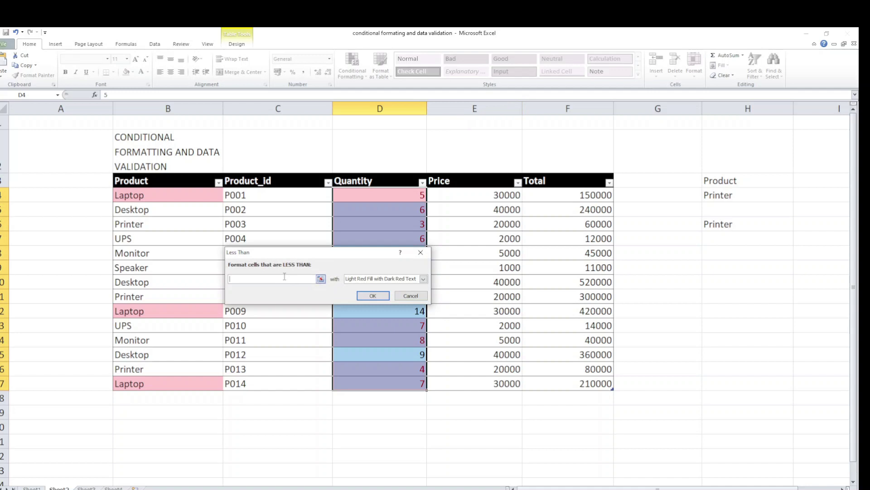
{"action": "type", "text": "5"}
{"action": "left_click", "coordinate": [396, 282]}
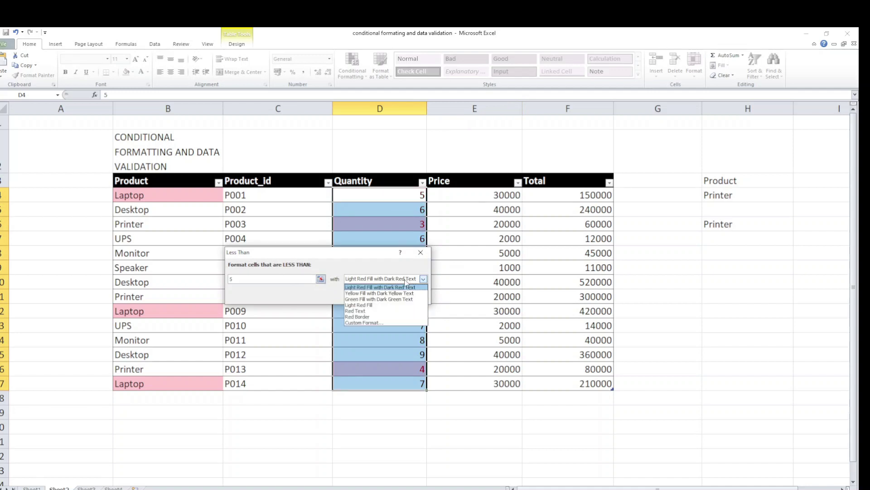
{"action": "left_click", "coordinate": [375, 315]}
{"action": "left_click", "coordinate": [372, 295]}
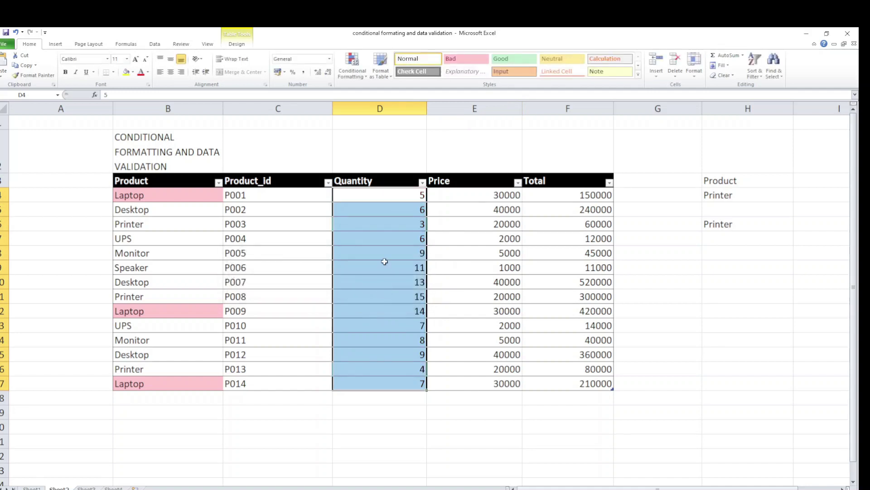
{"action": "left_click", "coordinate": [385, 262]}
{"action": "left_click", "coordinate": [448, 250]}
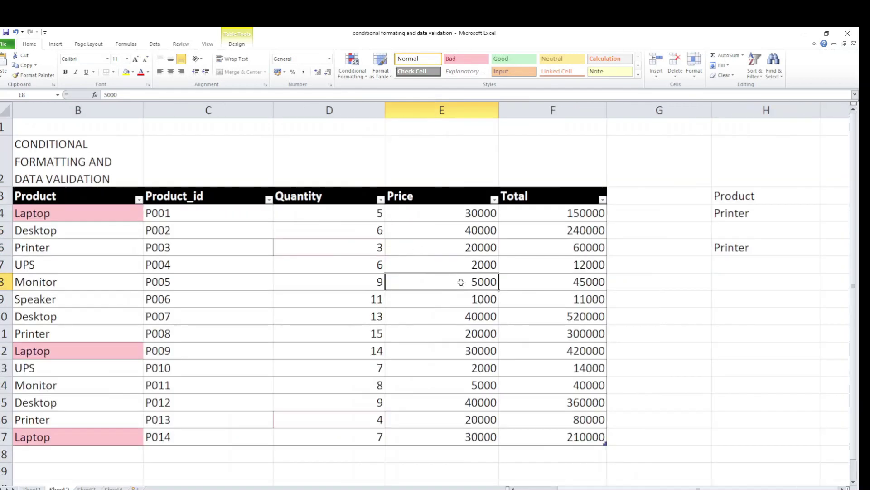
{"action": "left_click", "coordinate": [531, 280]}
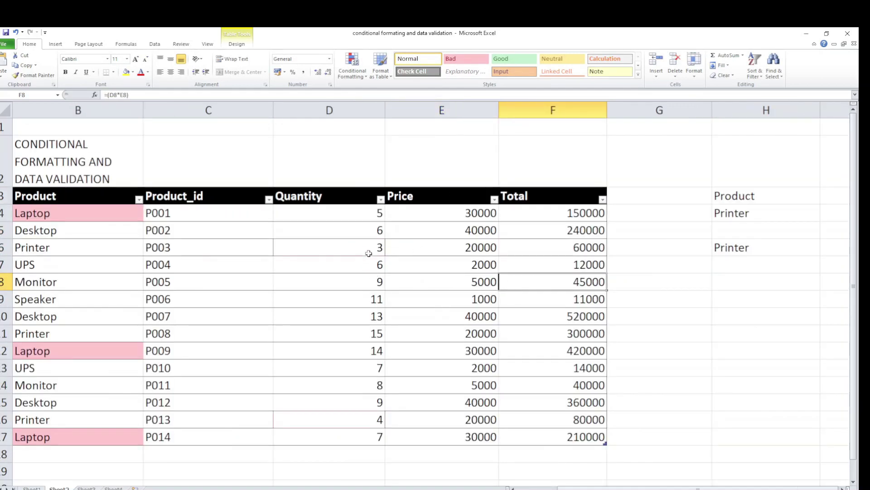
{"action": "scroll", "coordinate": [335, 247], "scroll_direction": "down", "scroll_amount": 2, "text": "ctrl"}
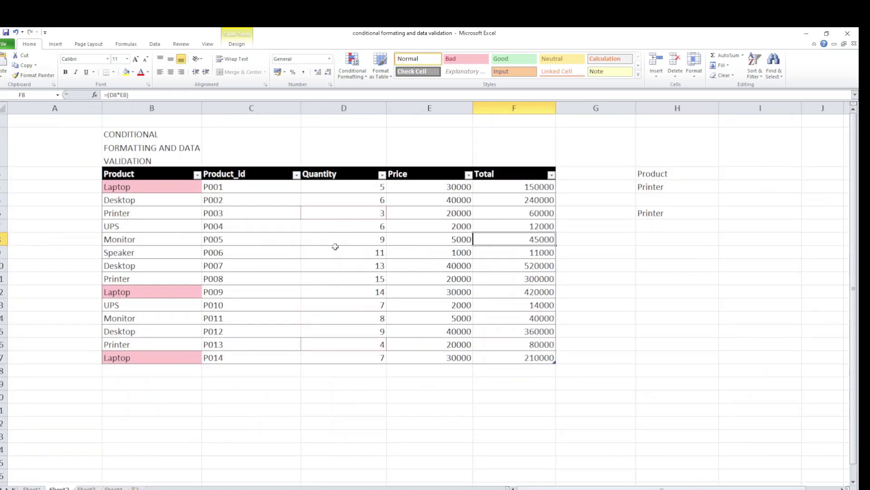
{"action": "scroll", "coordinate": [335, 246], "scroll_direction": "up", "scroll_amount": 1, "text": "ctrl"}
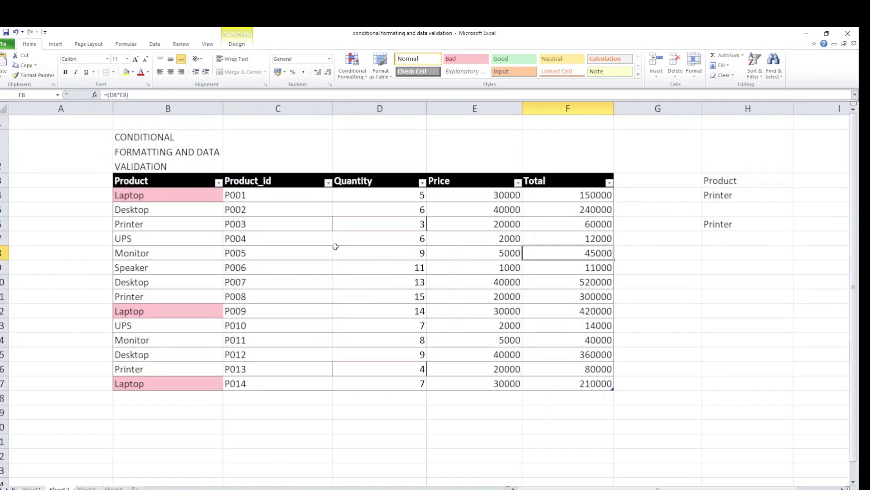
{"action": "scroll", "coordinate": [335, 246], "scroll_direction": "down", "scroll_amount": 1, "text": "ctrl"}
{"action": "scroll", "coordinate": [335, 247], "scroll_direction": "up", "scroll_amount": 1, "text": "ctrl"}
{"action": "left_click", "coordinate": [481, 165]}
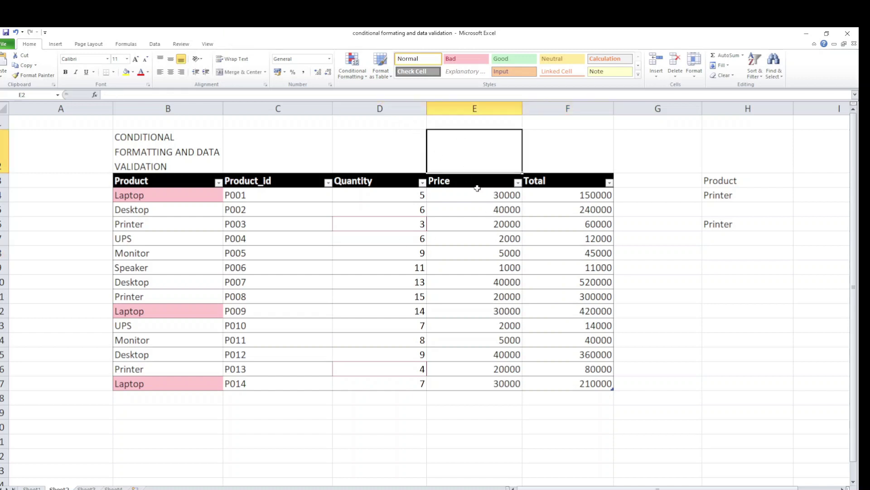
{"action": "left_click", "coordinate": [477, 182]}
{"action": "left_click", "coordinate": [476, 195]}
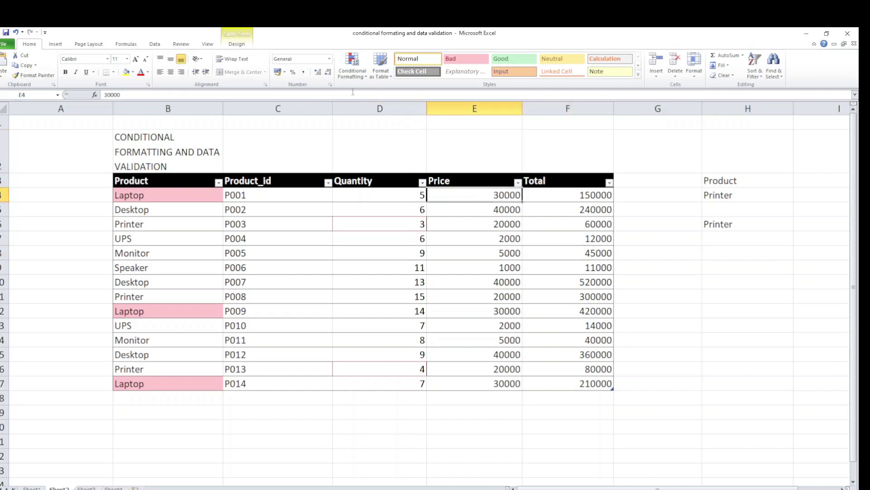
{"action": "left_click", "coordinate": [354, 74]}
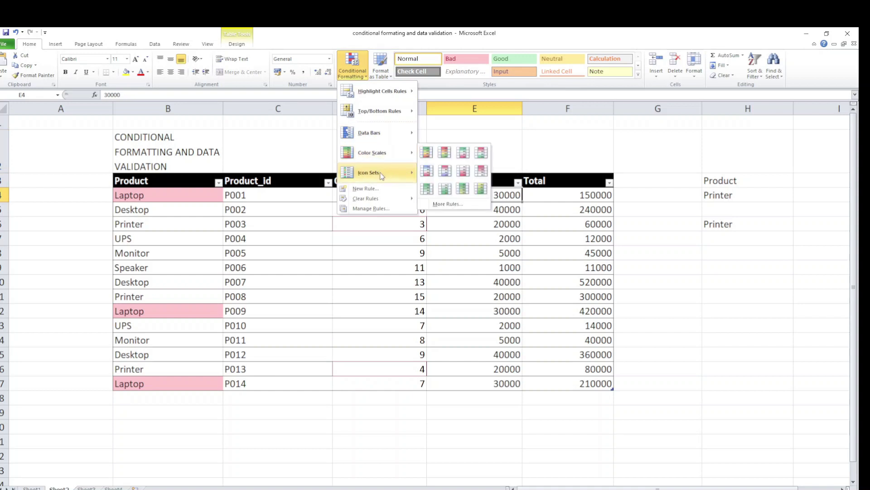
{"action": "mouse_move", "coordinate": [377, 132]}
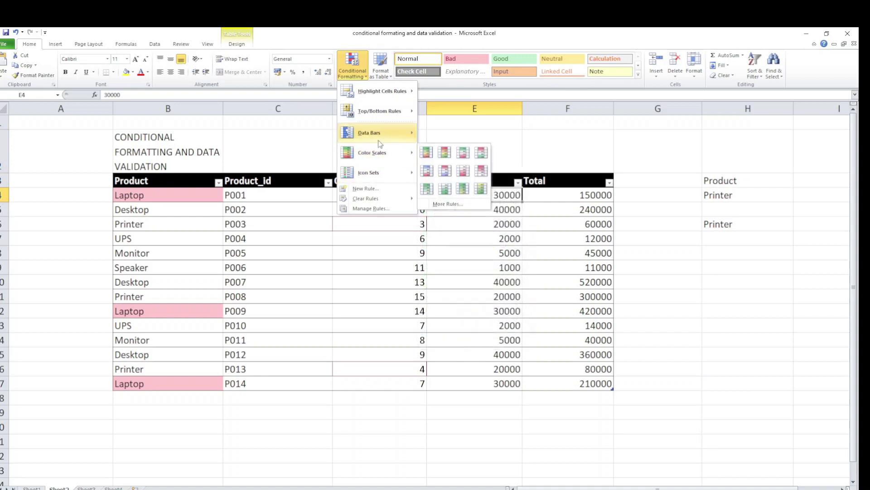
- Apply solid fill blue data bars to the Total values F4:F17
{"action": "left_click", "coordinate": [545, 246]}
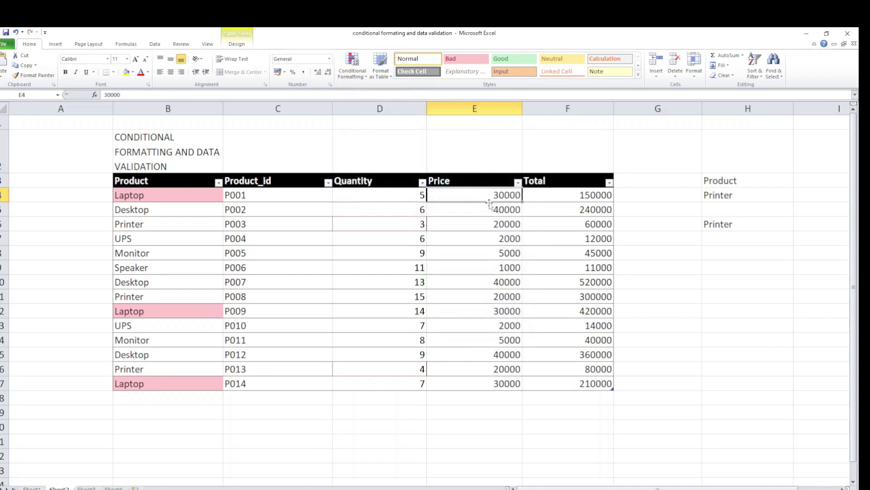
{"action": "left_click_drag", "start_coordinate": [567, 197], "coordinate": [571, 385]}
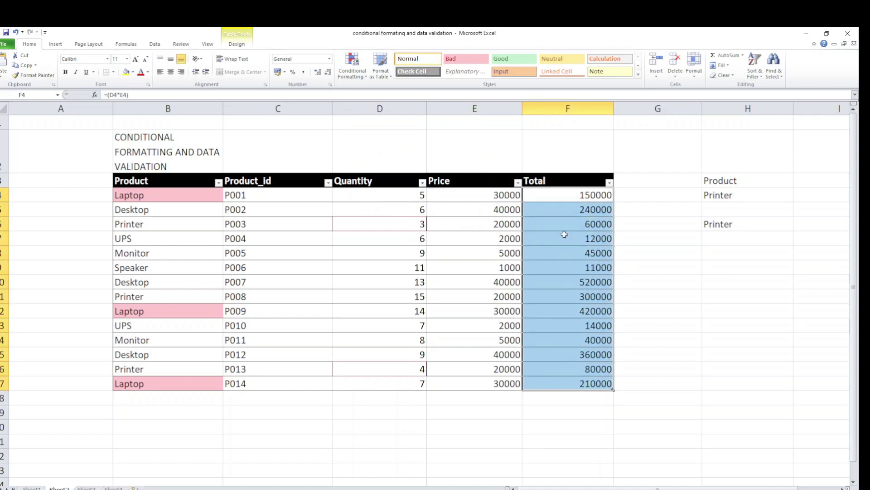
{"action": "left_click_drag", "start_coordinate": [504, 193], "coordinate": [491, 381]}
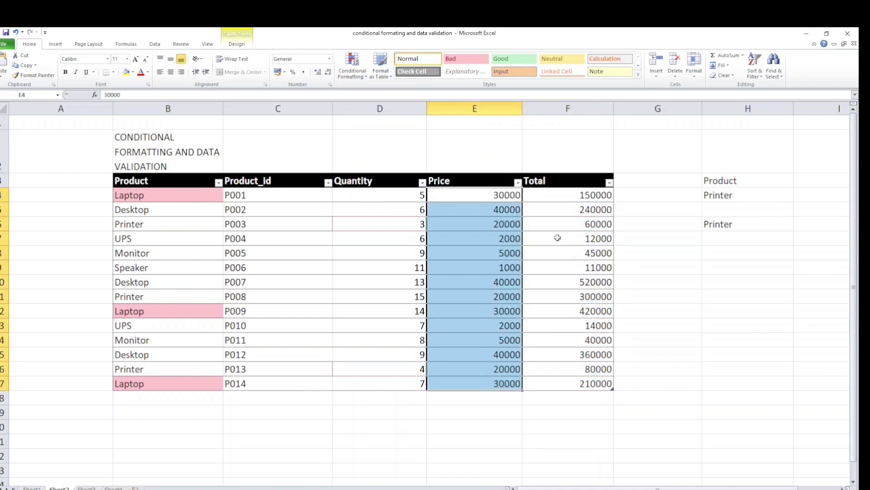
{"action": "left_click", "coordinate": [568, 194]}
{"action": "left_click_drag", "start_coordinate": [569, 192], "coordinate": [567, 369]}
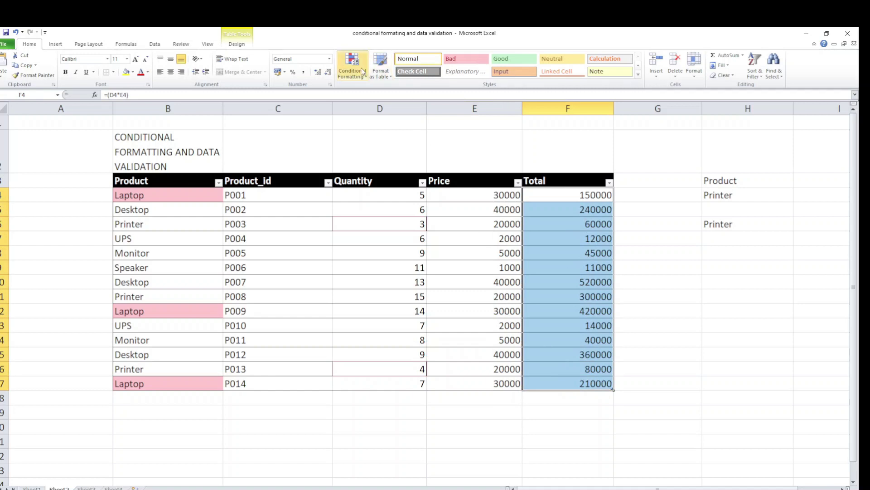
{"action": "left_click", "coordinate": [352, 65]}
{"action": "mouse_move", "coordinate": [371, 133]}
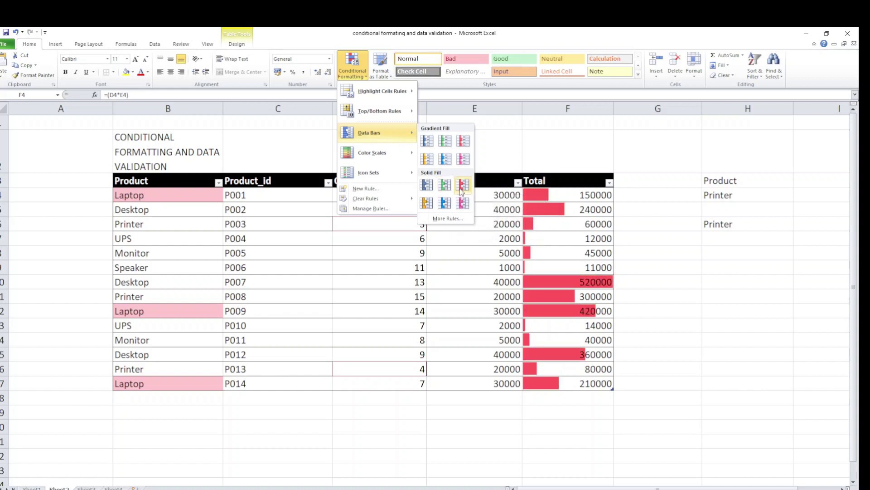
{"action": "left_click", "coordinate": [427, 184]}
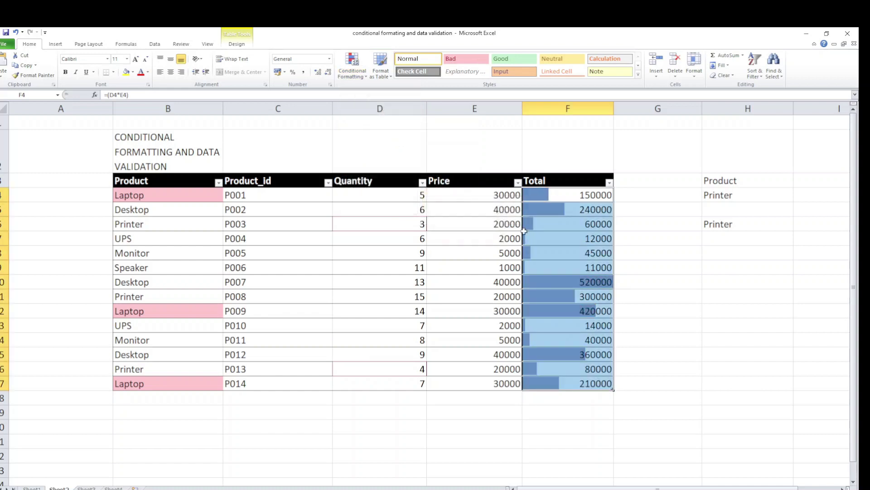
- Add a gradient fill data bar to Total cell F8
{"action": "left_click", "coordinate": [555, 255]}
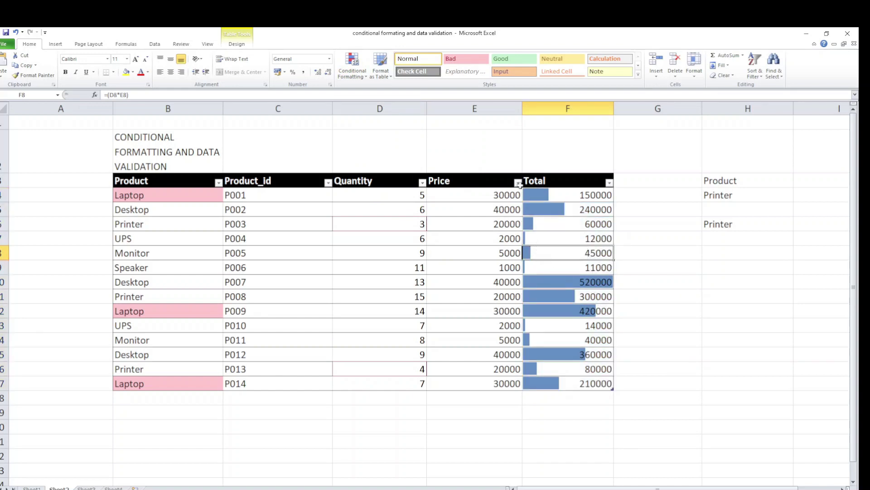
{"action": "left_click", "coordinate": [352, 68]}
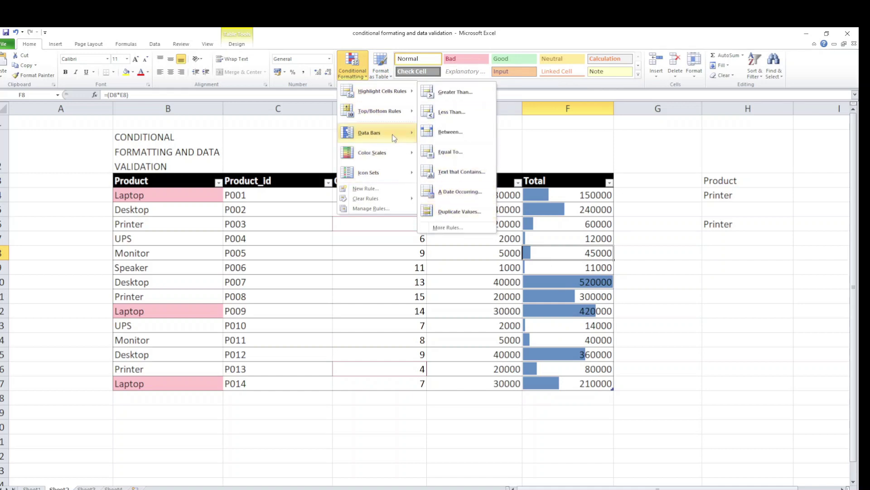
{"action": "left_click", "coordinate": [427, 139]}
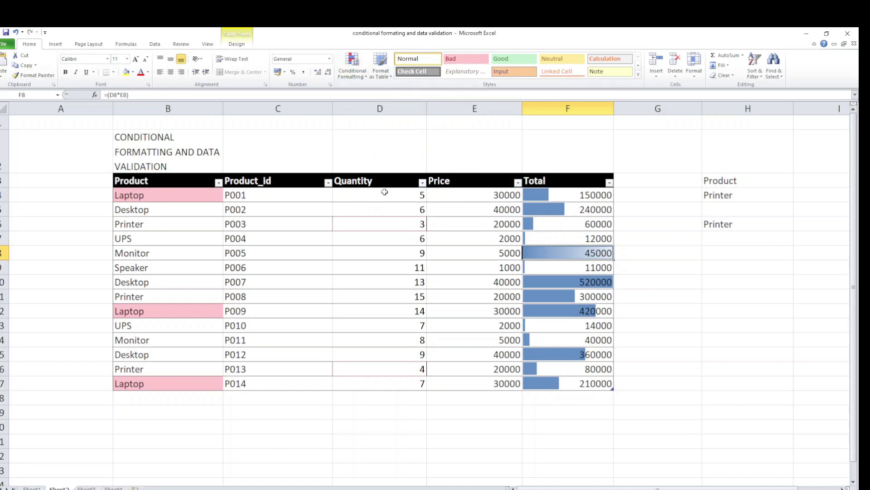
- Add 3 Arrows (Colored) icons to the Quantity values D4:D17
{"action": "left_click_drag", "start_coordinate": [386, 193], "coordinate": [380, 387]}
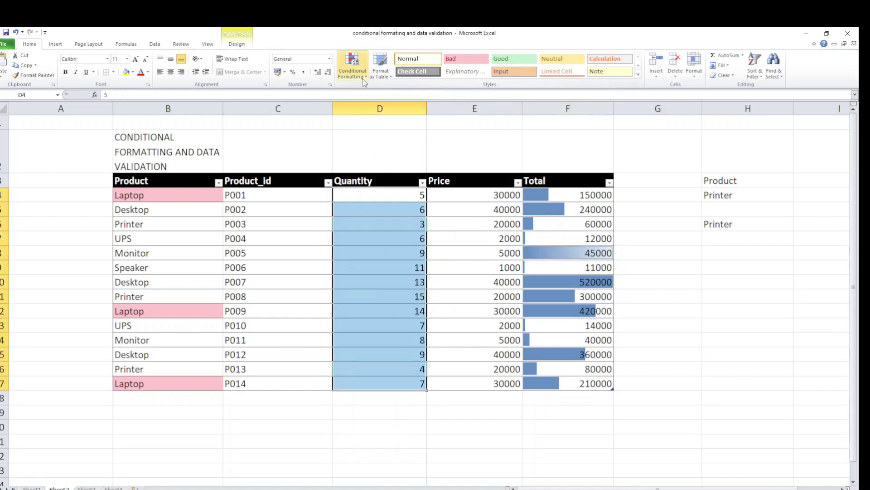
{"action": "left_click", "coordinate": [352, 67]}
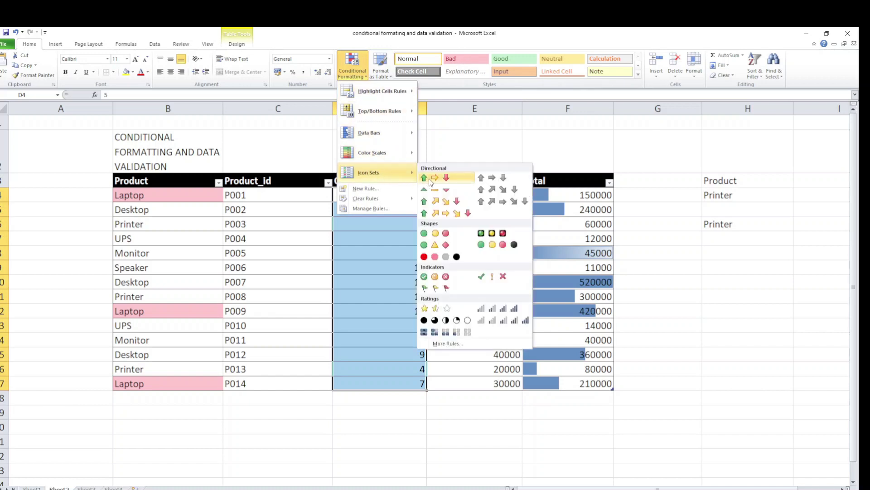
{"action": "mouse_move", "coordinate": [371, 172]}
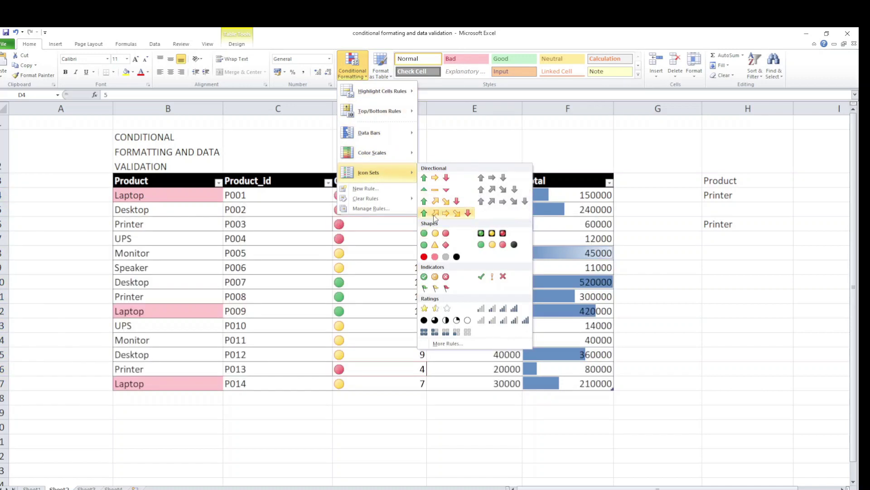
{"action": "left_click", "coordinate": [446, 179]}
{"action": "left_click", "coordinate": [394, 263]}
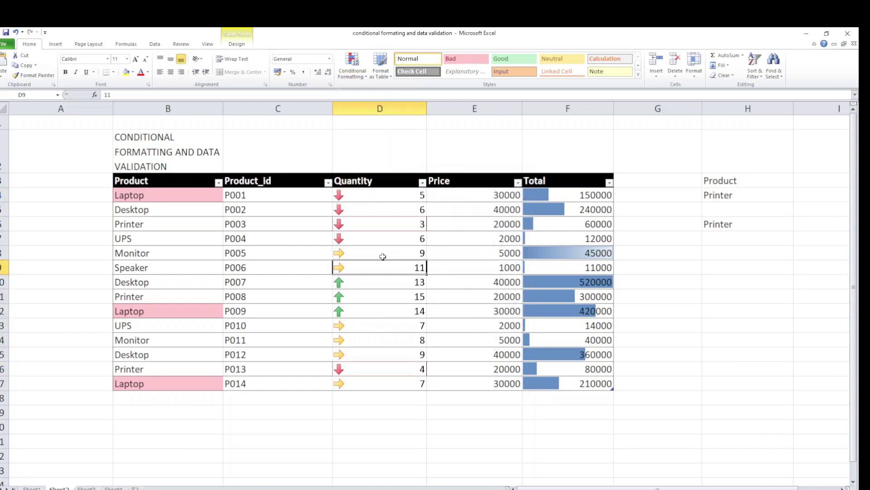
{"action": "left_click", "coordinate": [353, 75]}
{"action": "mouse_move", "coordinate": [369, 172]}
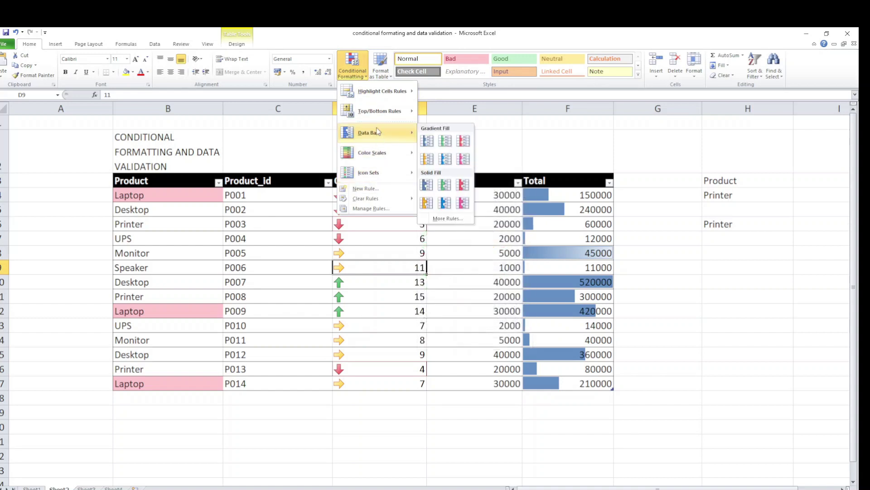
{"action": "mouse_move", "coordinate": [379, 110]}
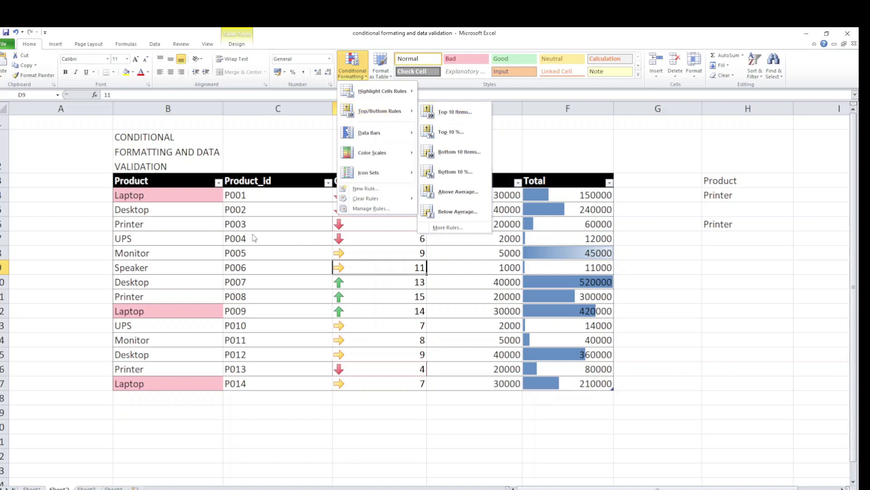
- Shade the top 10 Totals in F4:F17 with light red fill and dark red text
{"action": "left_click", "coordinate": [455, 211]}
{"action": "left_click_drag", "start_coordinate": [469, 198], "coordinate": [470, 368]}
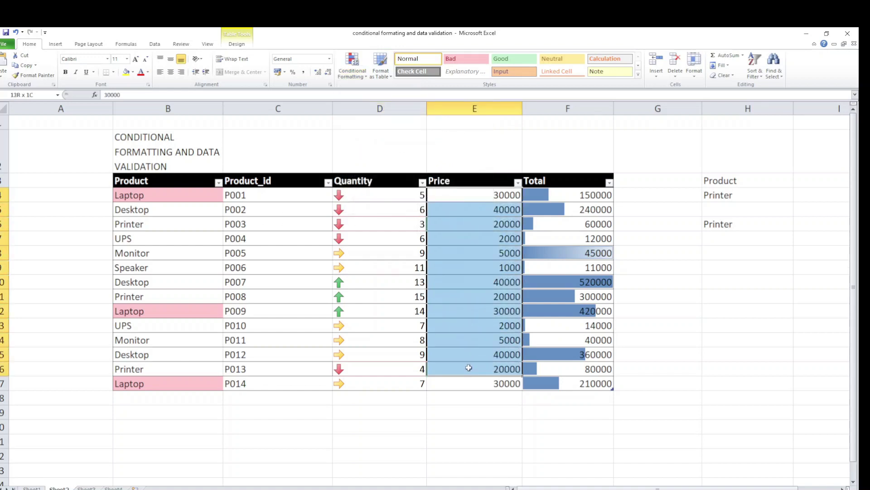
{"action": "left_click", "coordinate": [575, 197]}
{"action": "left_click_drag", "start_coordinate": [576, 197], "coordinate": [565, 384]}
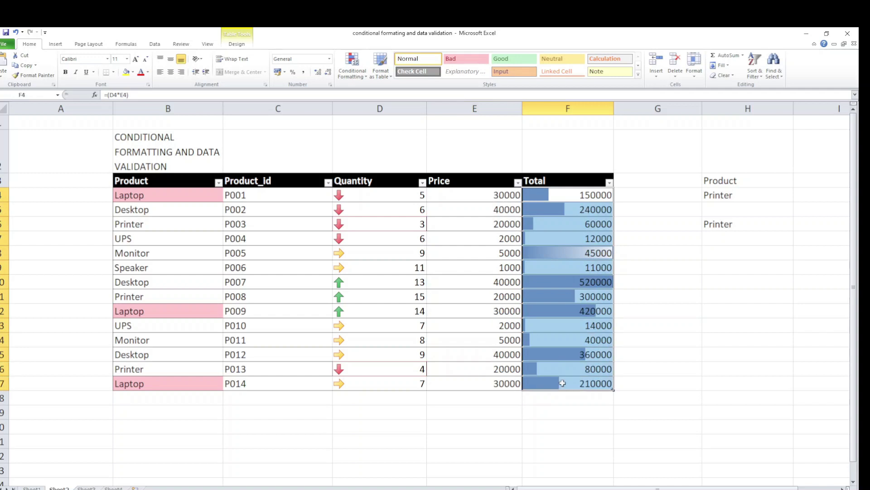
{"action": "left_click", "coordinate": [351, 73]}
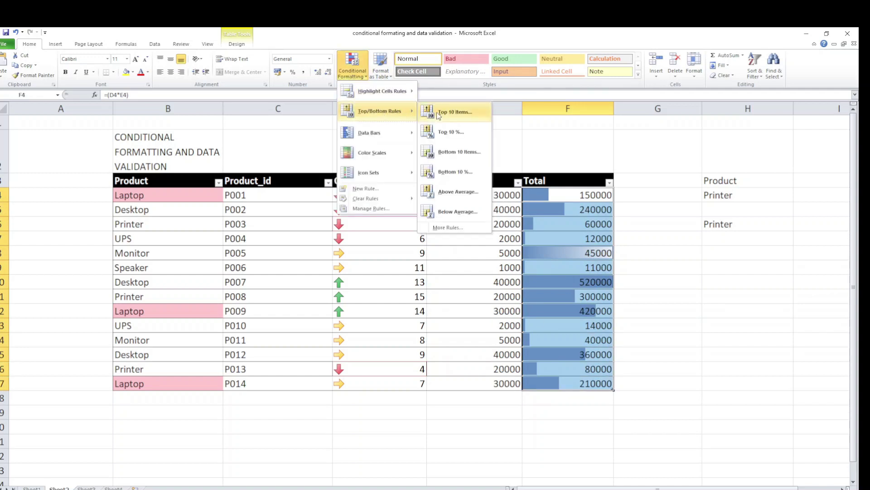
{"action": "left_click", "coordinate": [450, 112]}
{"action": "left_click", "coordinate": [336, 296]}
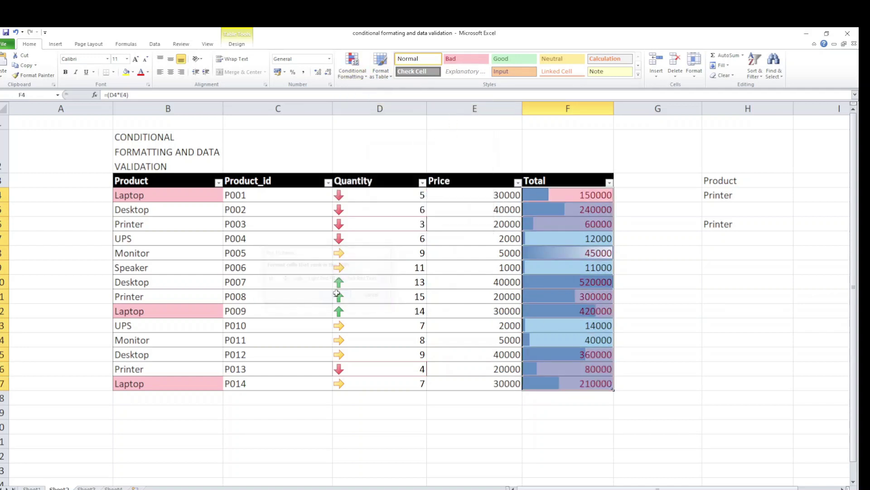
{"action": "left_click", "coordinate": [566, 238]}
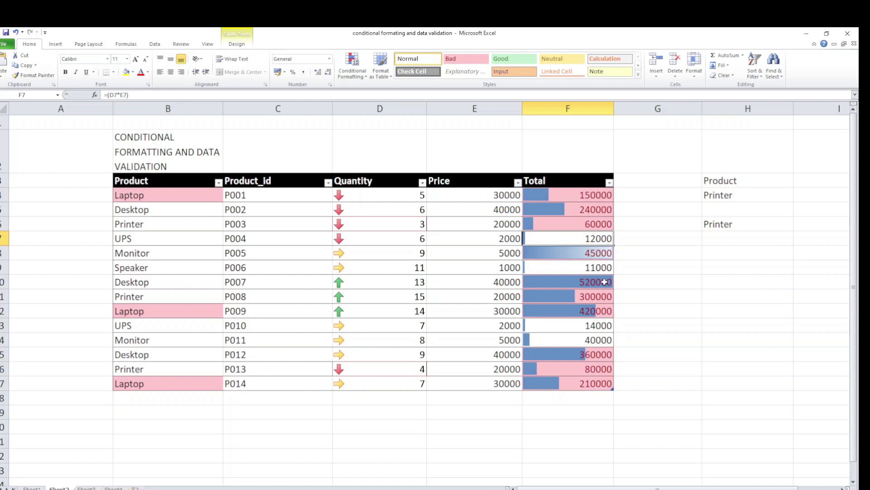
{"action": "left_click", "coordinate": [63, 247]}
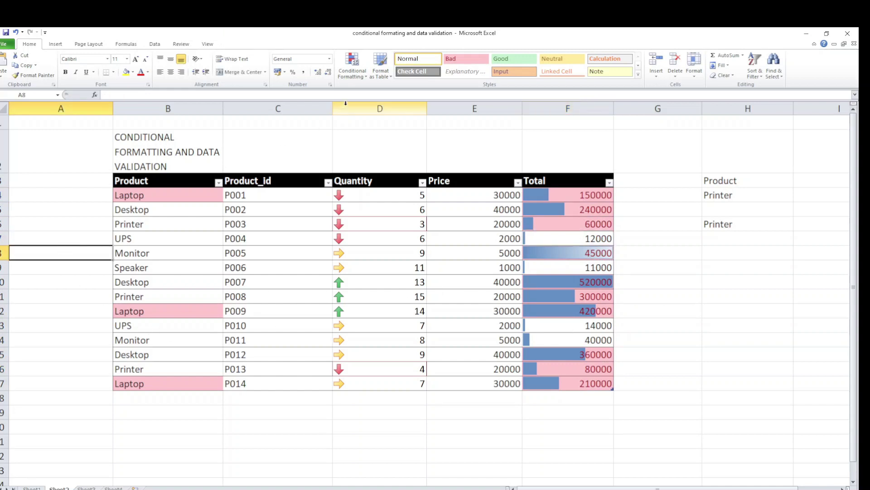
{"action": "left_click", "coordinate": [352, 66]}
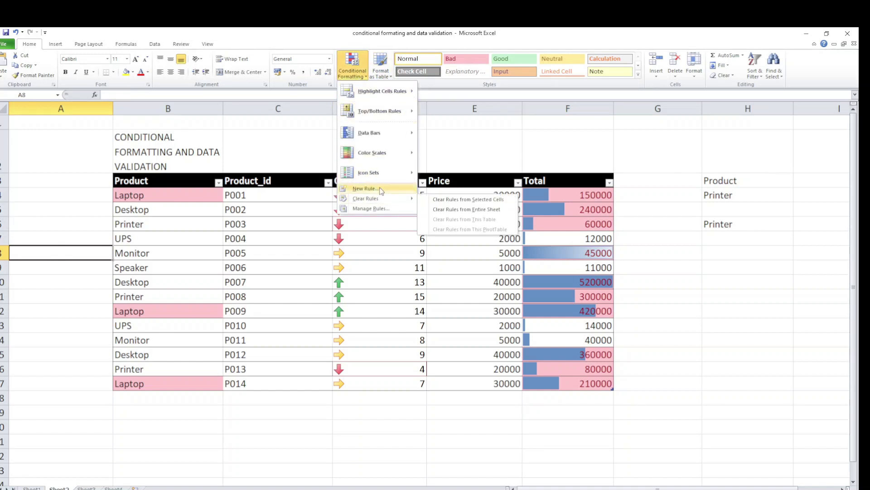
{"action": "left_click", "coordinate": [381, 189]}
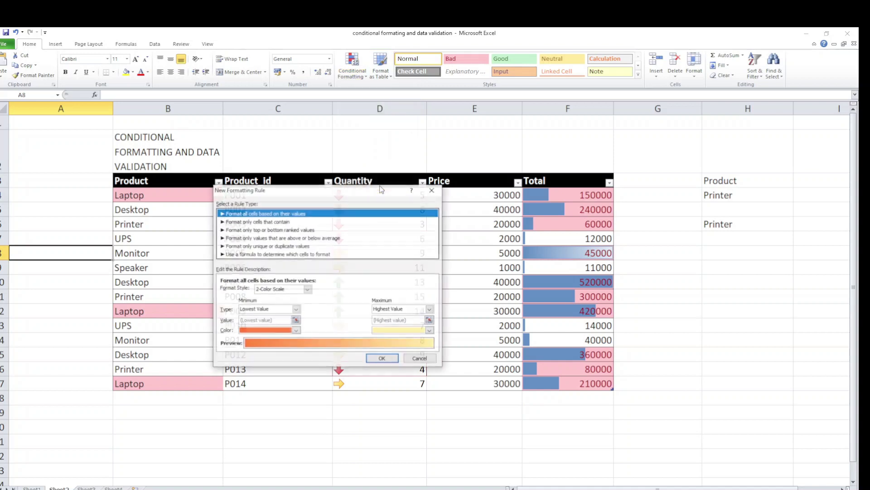
{"action": "left_click", "coordinate": [253, 255]}
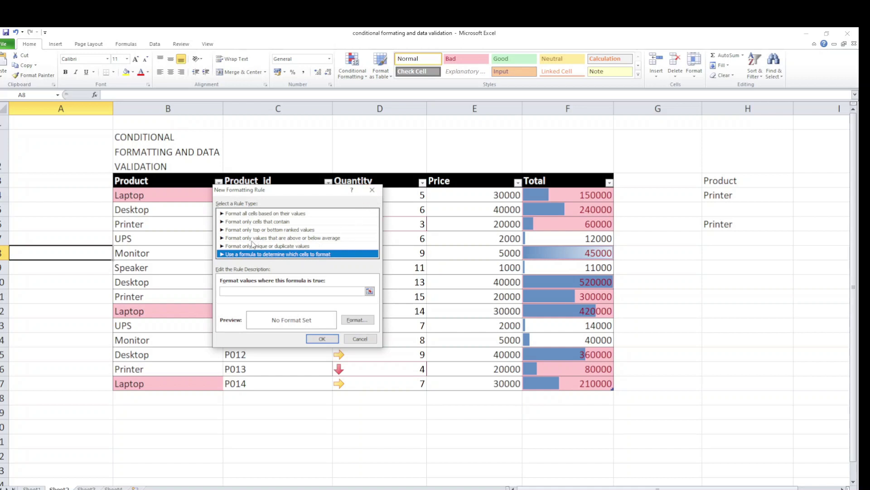
{"action": "left_click", "coordinate": [263, 214]}
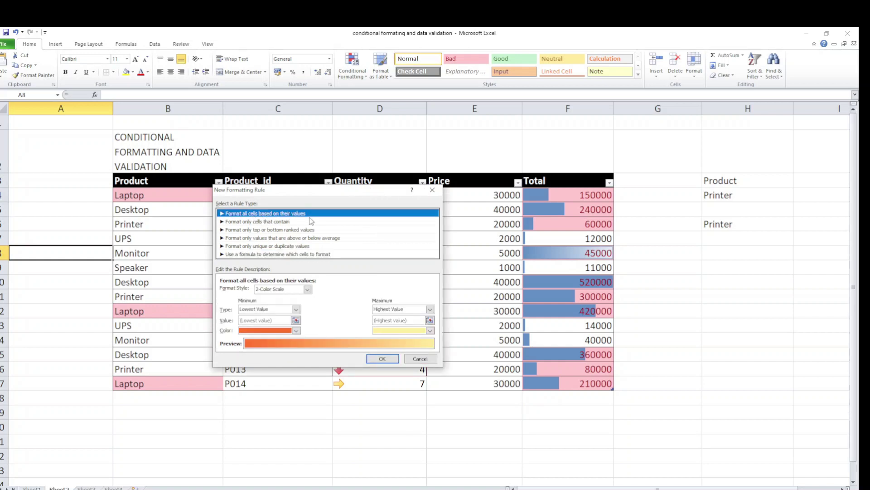
{"action": "left_click", "coordinate": [277, 223]}
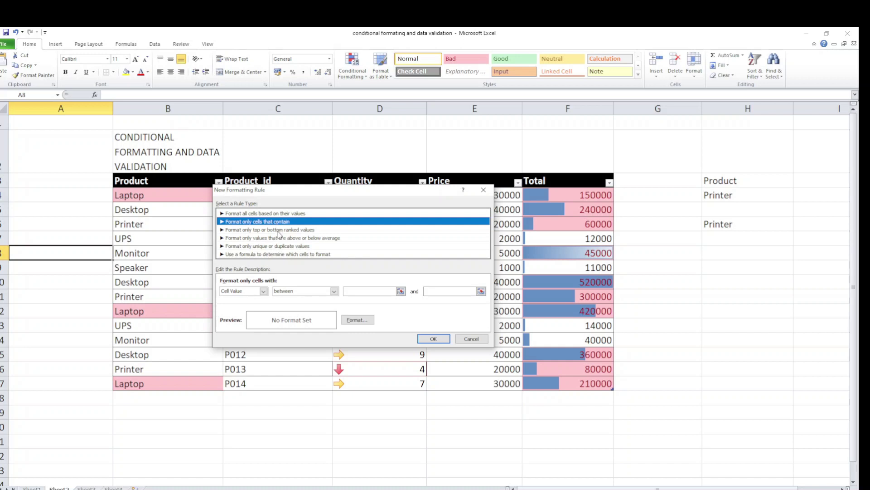
{"action": "left_click", "coordinate": [284, 230]}
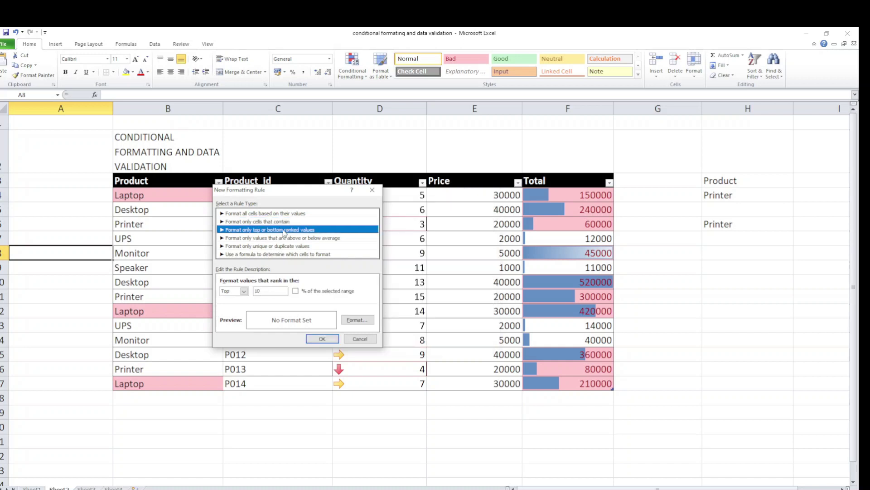
{"action": "left_click", "coordinate": [280, 246]}
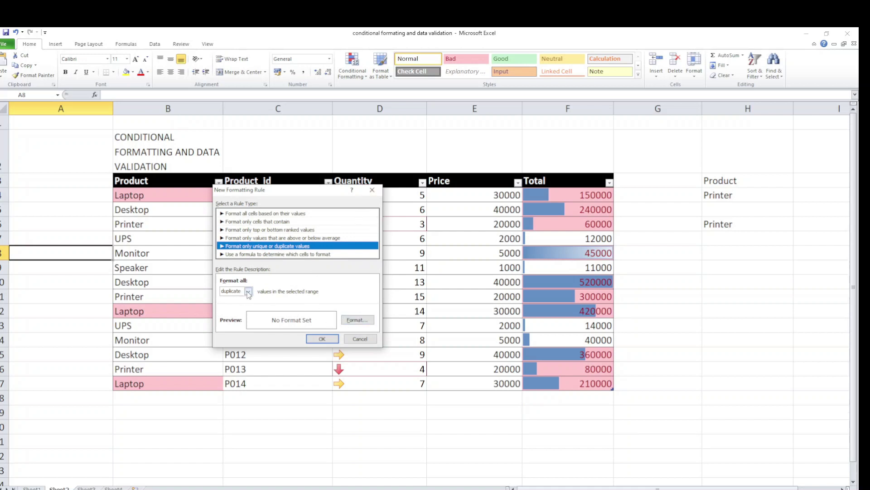
{"action": "left_click", "coordinate": [314, 338]}
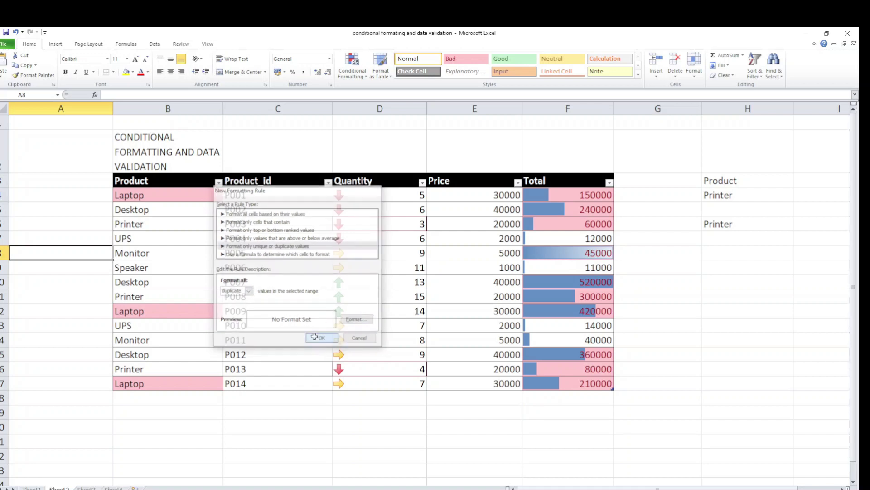
- Select Product cells B4:B17, opening and dismissing the New Formatting Rule dialog
{"action": "left_click_drag", "start_coordinate": [189, 195], "coordinate": [182, 383]}
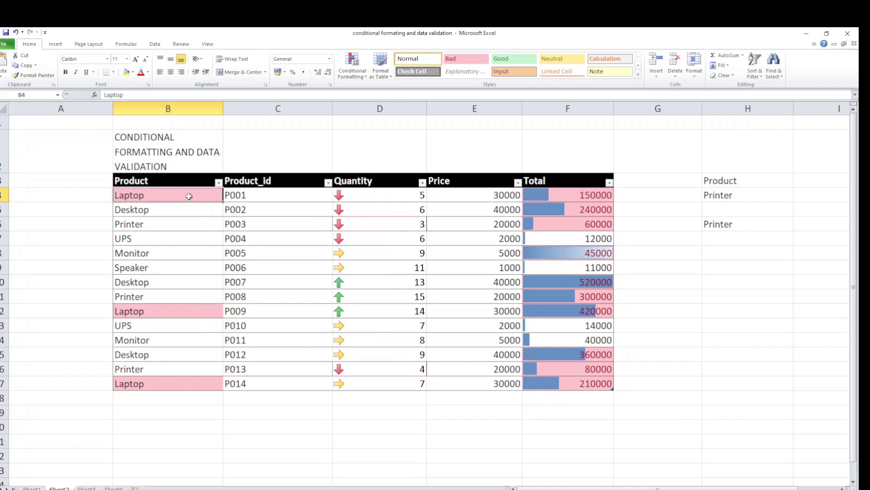
{"action": "left_click", "coordinate": [353, 74]}
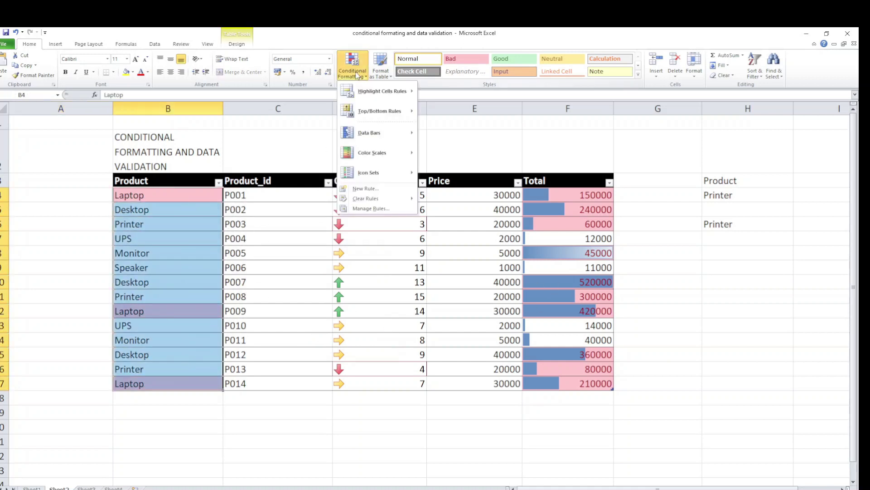
{"action": "left_click", "coordinate": [365, 188]}
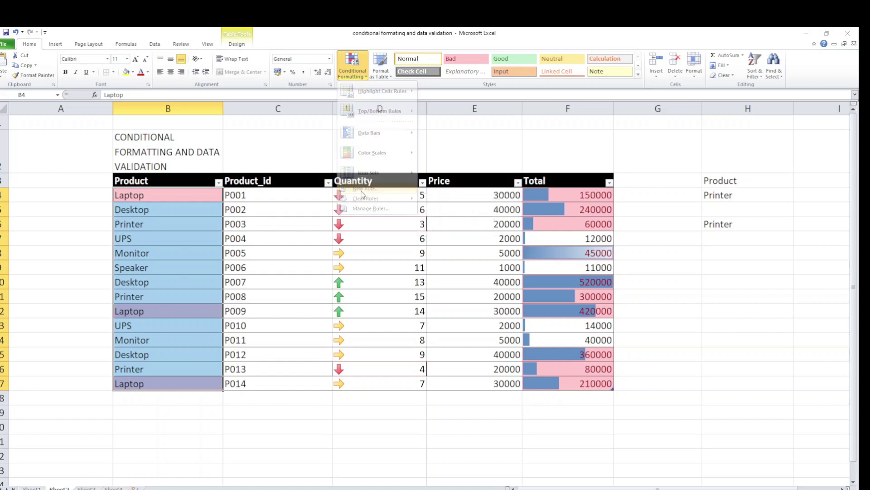
{"action": "left_click", "coordinate": [268, 235]}
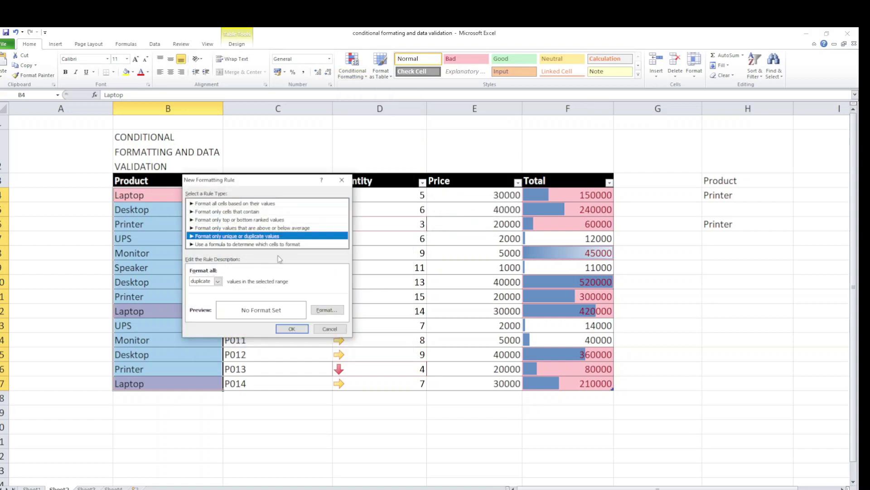
{"action": "left_click", "coordinate": [292, 325]}
{"action": "left_click", "coordinate": [159, 200]}
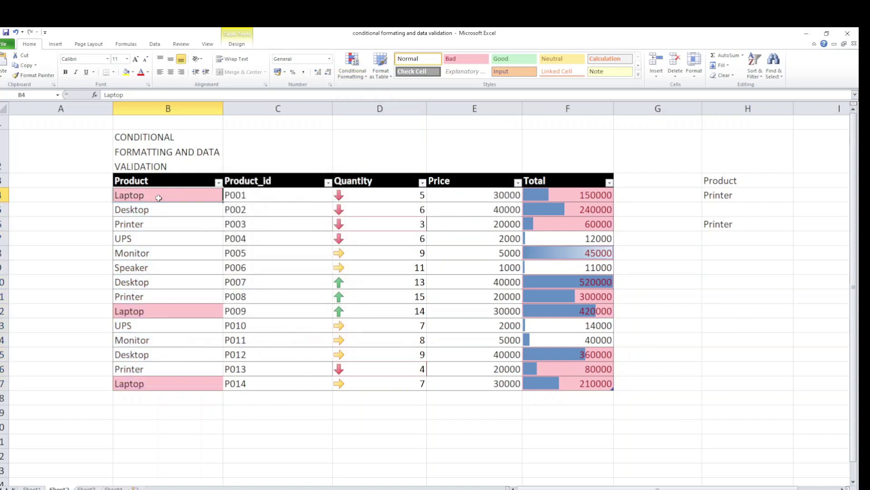
{"action": "left_click_drag", "start_coordinate": [184, 200], "coordinate": [176, 380]}
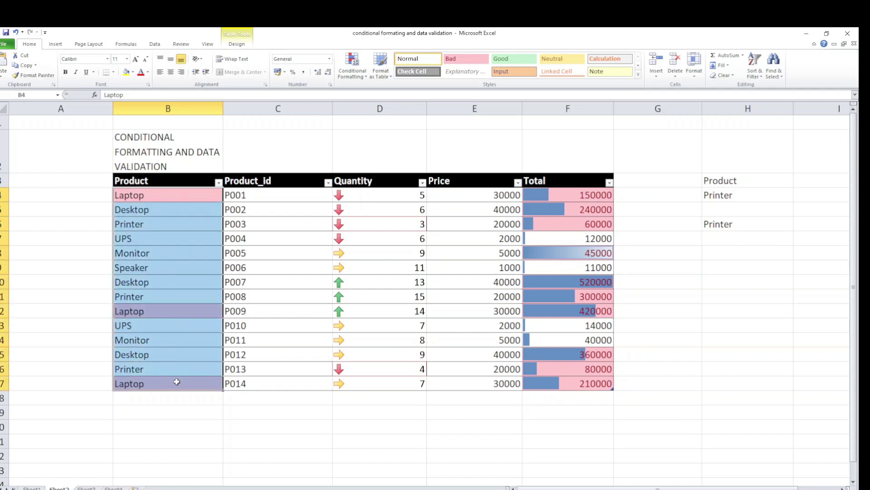
- Change the product choice in H6 from Printer to UPS
{"action": "left_click", "coordinate": [744, 228]}
{"action": "left_click", "coordinate": [798, 226]}
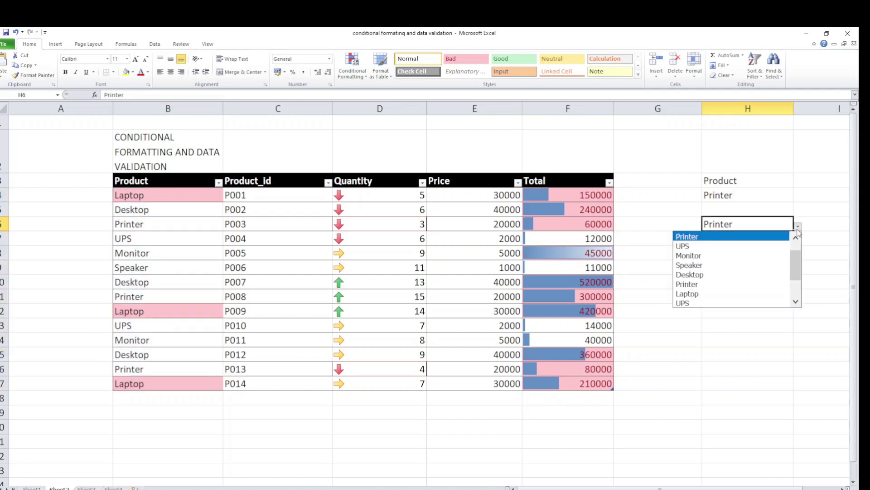
{"action": "left_click", "coordinate": [729, 246]}
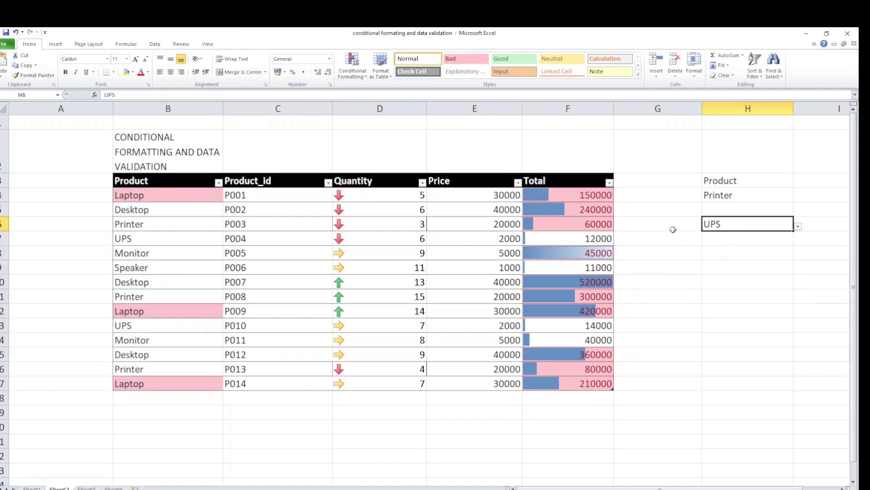
{"action": "left_click", "coordinate": [671, 229]}
{"action": "left_click", "coordinate": [62, 226]}
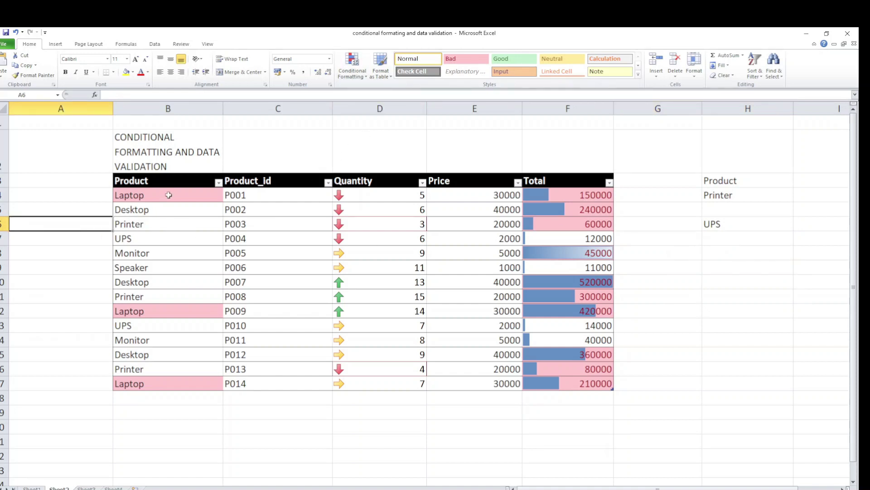
{"action": "left_click_drag", "start_coordinate": [169, 194], "coordinate": [161, 383]}
- Clear the table's conditional formatting rules and start a new formula-based rule
{"action": "left_click", "coordinate": [353, 68]}
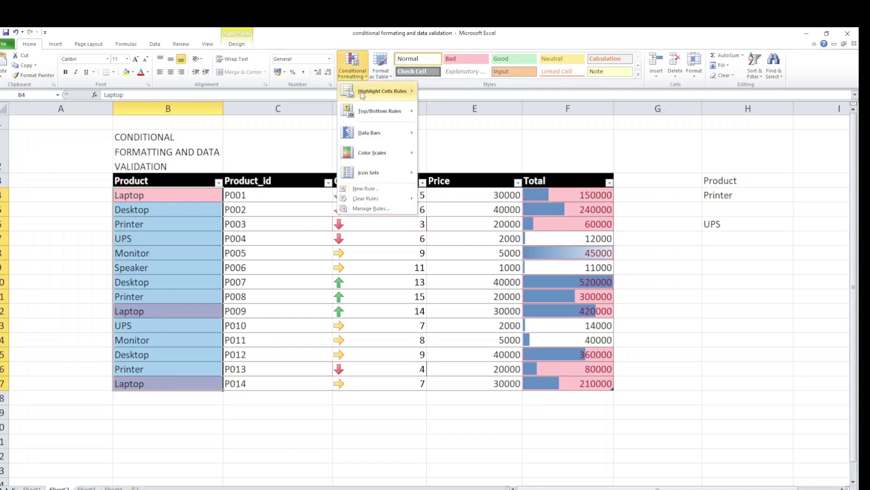
{"action": "mouse_move", "coordinate": [365, 198]}
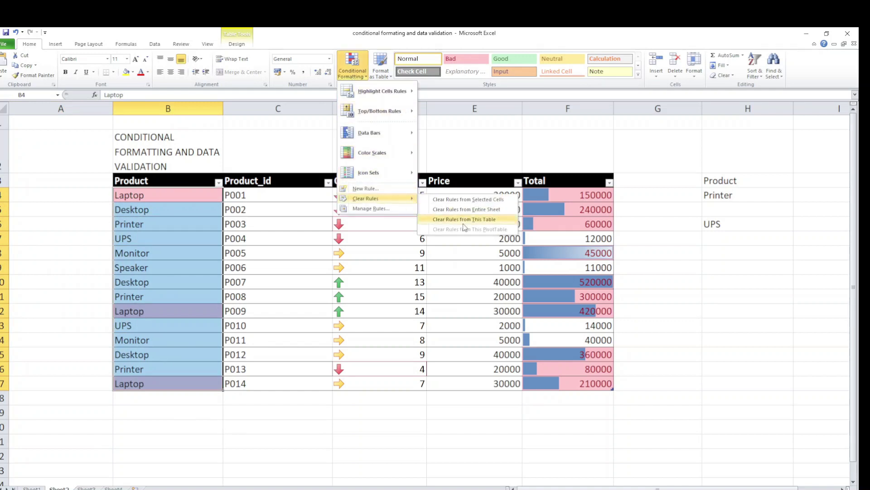
{"action": "left_click", "coordinate": [455, 218]}
{"action": "left_click", "coordinate": [361, 73]}
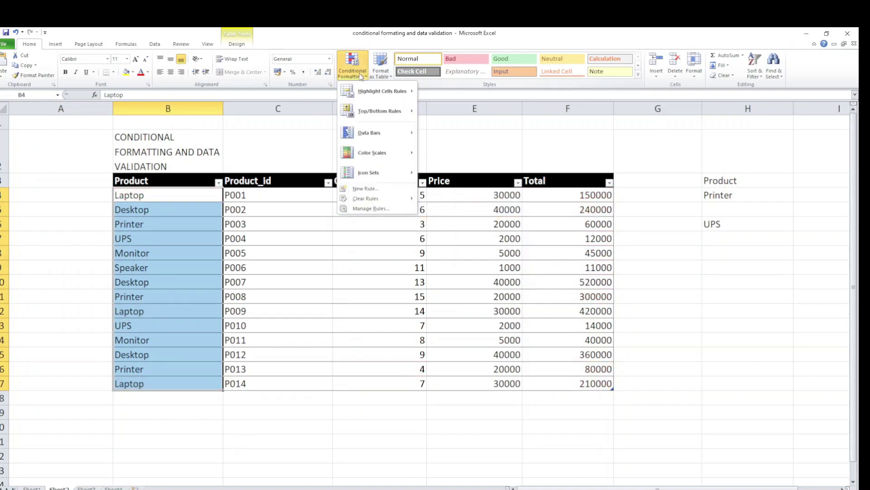
{"action": "left_click", "coordinate": [375, 188]}
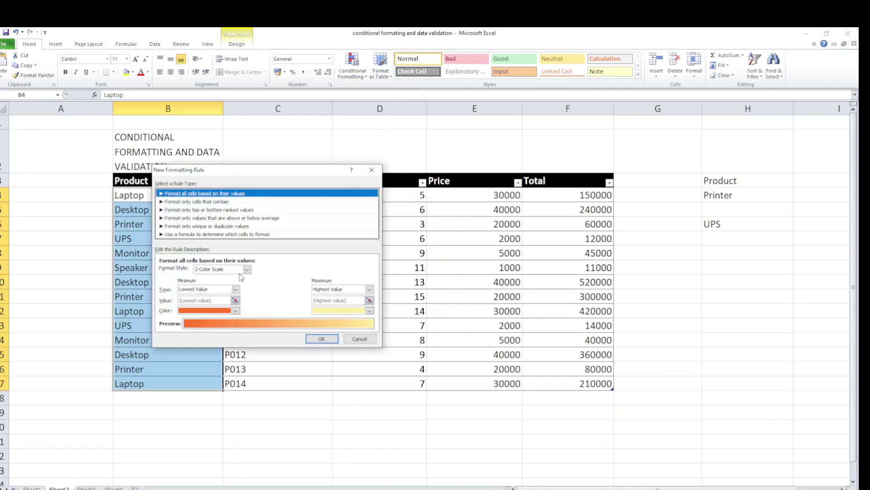
{"action": "left_click", "coordinate": [205, 235]}
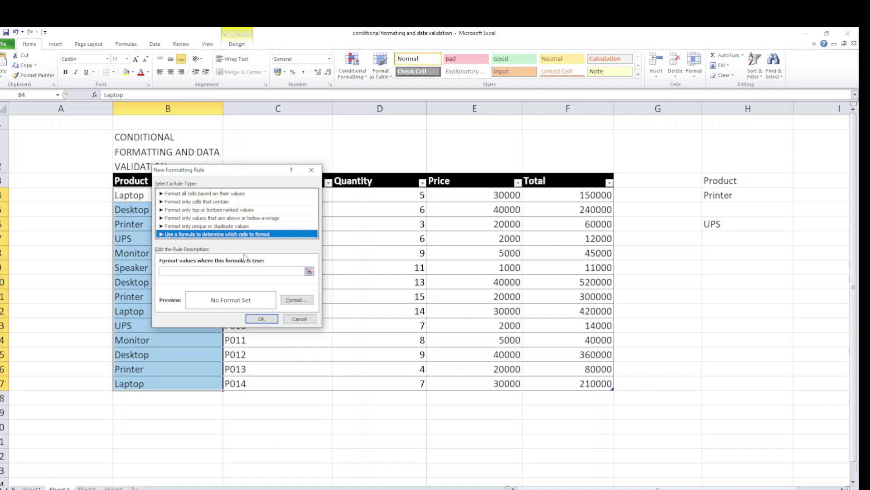
- Enter the formula =$B4=$H$6 with a light green fill and apply the rule
{"action": "left_click", "coordinate": [309, 271]}
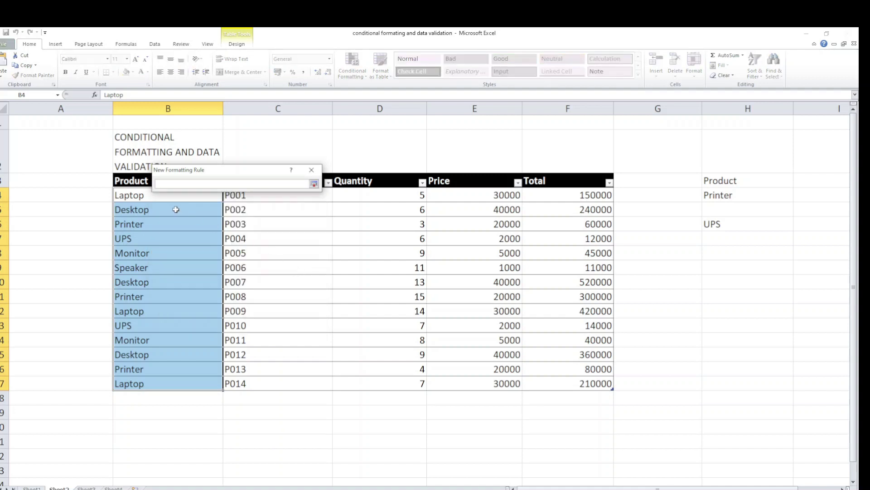
{"action": "left_click", "coordinate": [141, 196]}
{"action": "key", "text": "F4"}
{"action": "key", "text": "F4"}
{"action": "left_click", "coordinate": [735, 226]}
{"action": "left_click", "coordinate": [314, 183]}
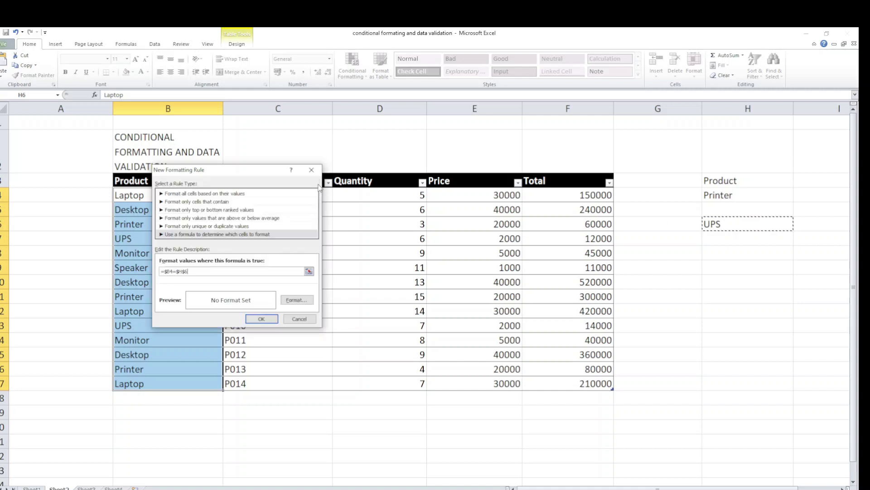
{"action": "left_click", "coordinate": [297, 300]}
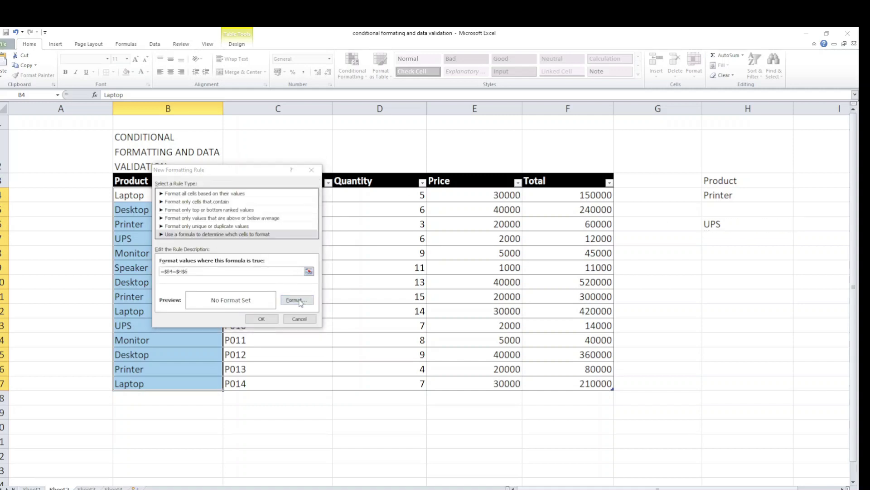
{"action": "left_click", "coordinate": [200, 248]}
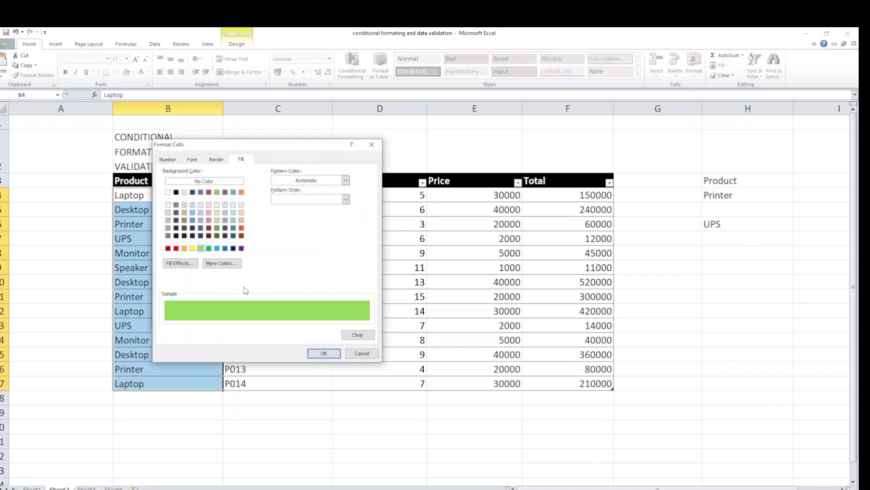
{"action": "left_click", "coordinate": [322, 353]}
{"action": "left_click", "coordinate": [261, 318]}
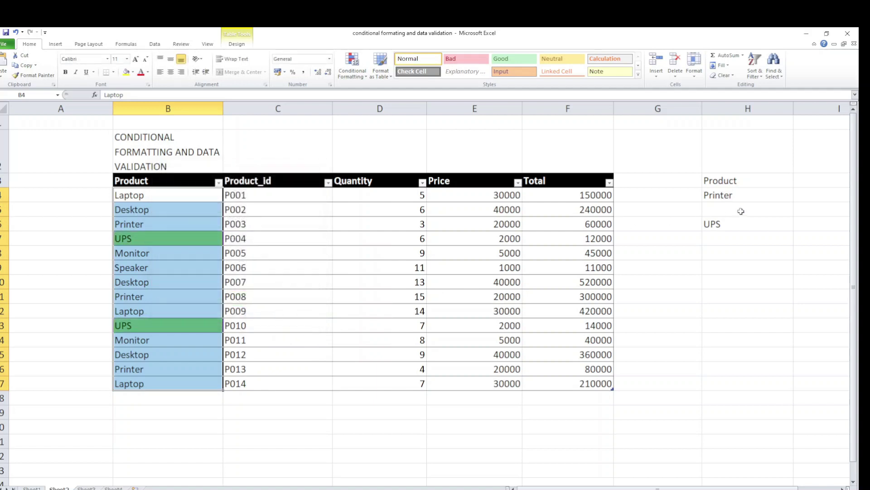
{"action": "left_click", "coordinate": [765, 223]}
{"action": "left_click", "coordinate": [798, 225]}
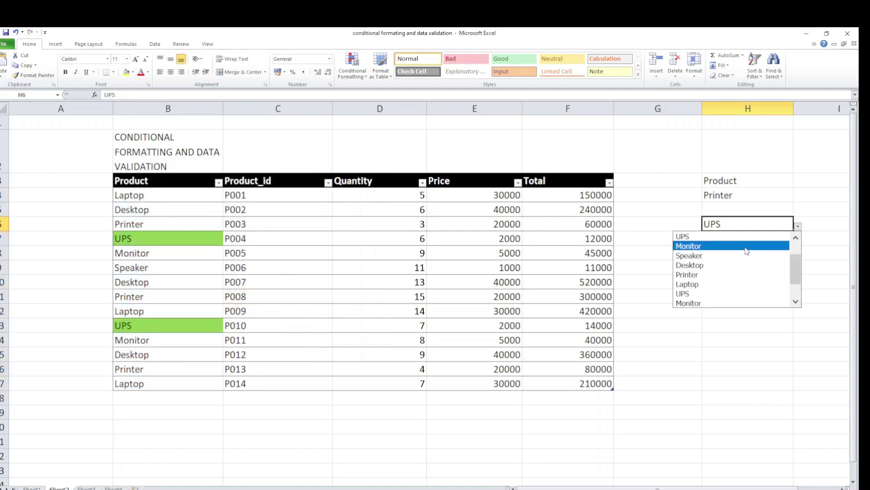
- Choose Monitor in H6, then stop the screen recording in OBS
{"action": "left_click", "coordinate": [747, 245]}
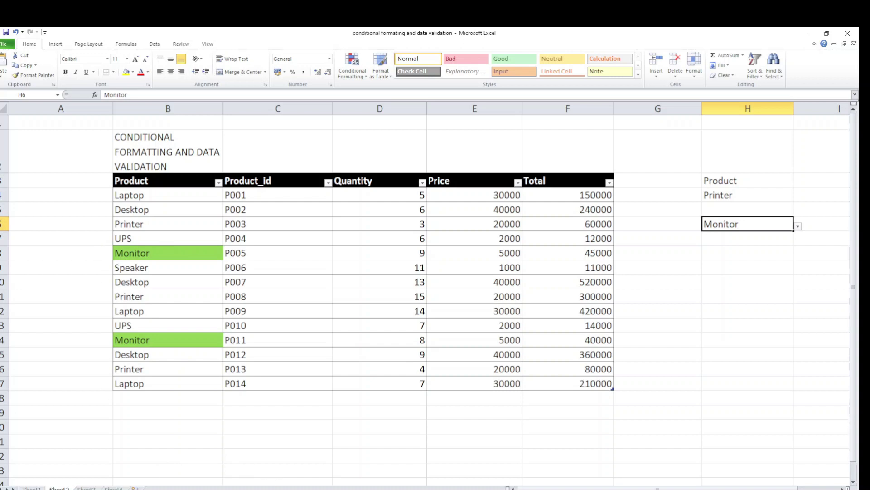
{"action": "left_click", "coordinate": [301, 458]}
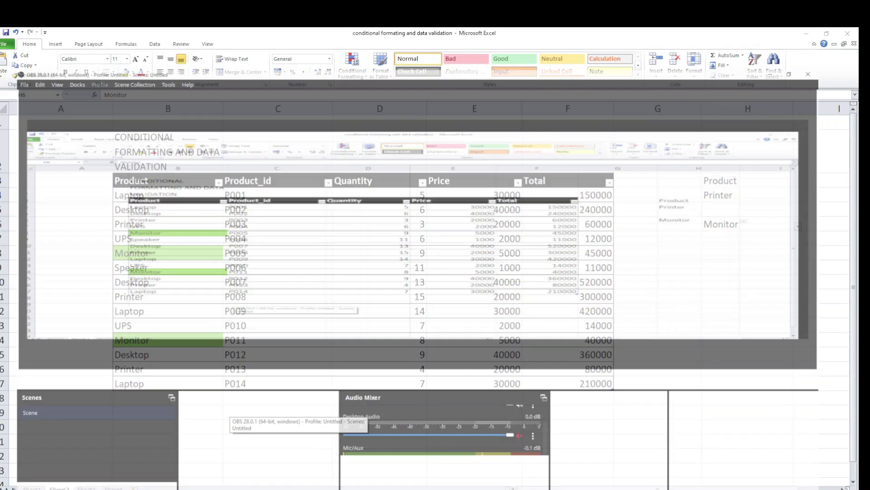
{"action": "left_click", "coordinate": [758, 417]}
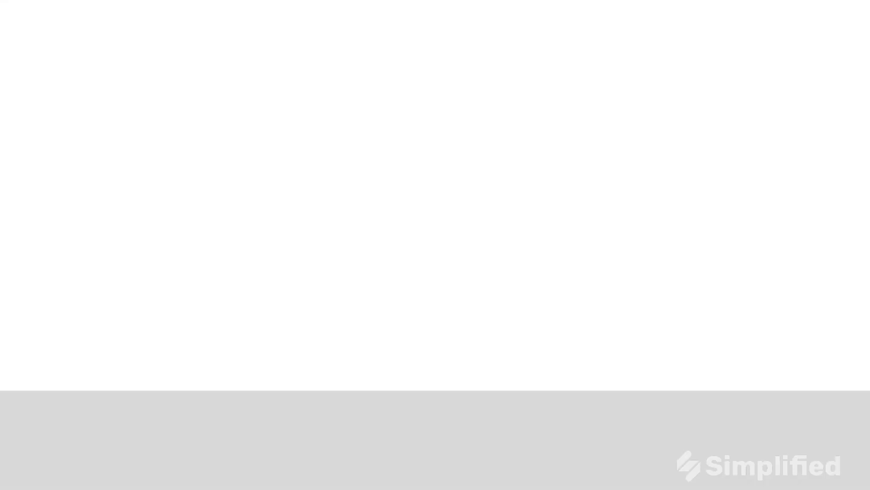